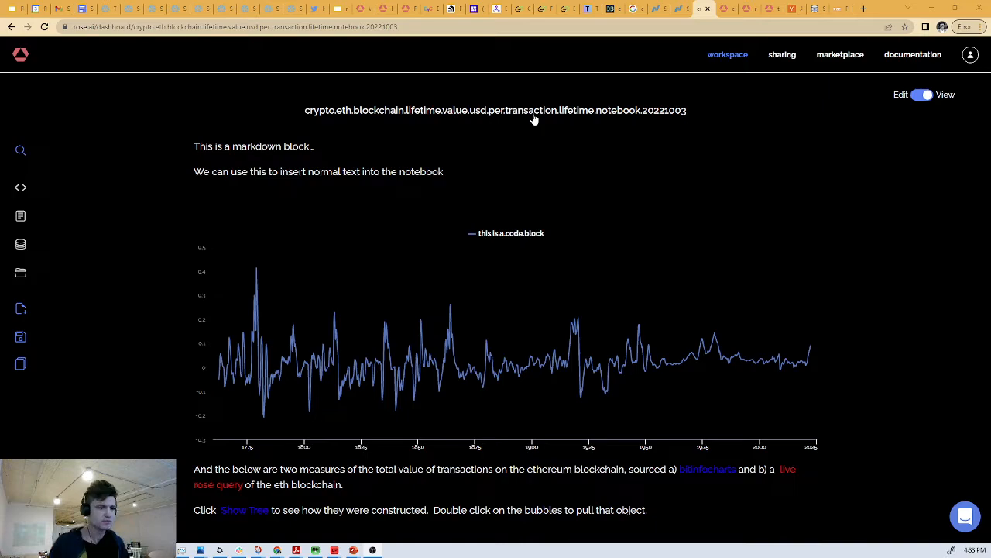
# - Look through the notebook's charts and text on Ethereum transaction value, lifetime value and comparison with US GDP
pyautogui.scroll(-15, 517, 185)
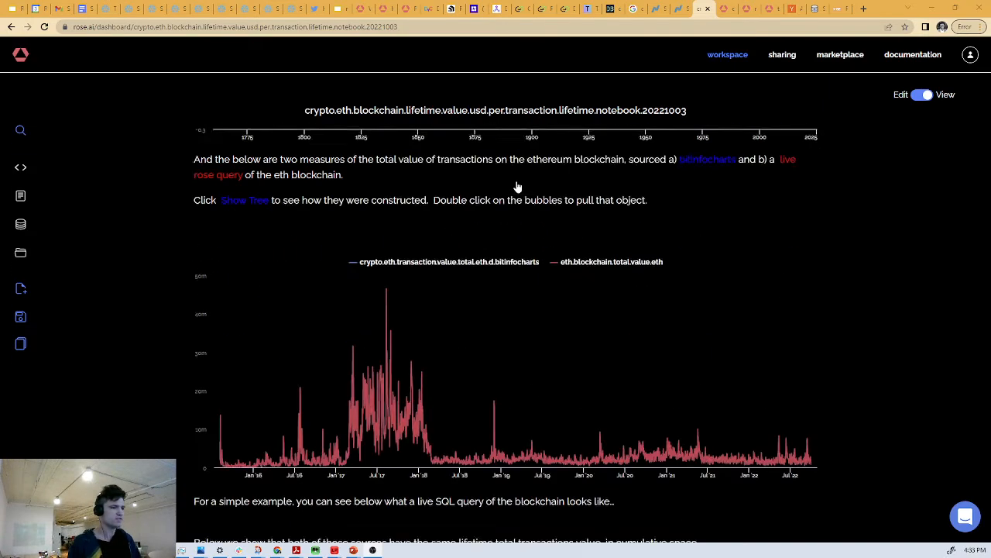
pyautogui.scroll(-10, 517, 186)
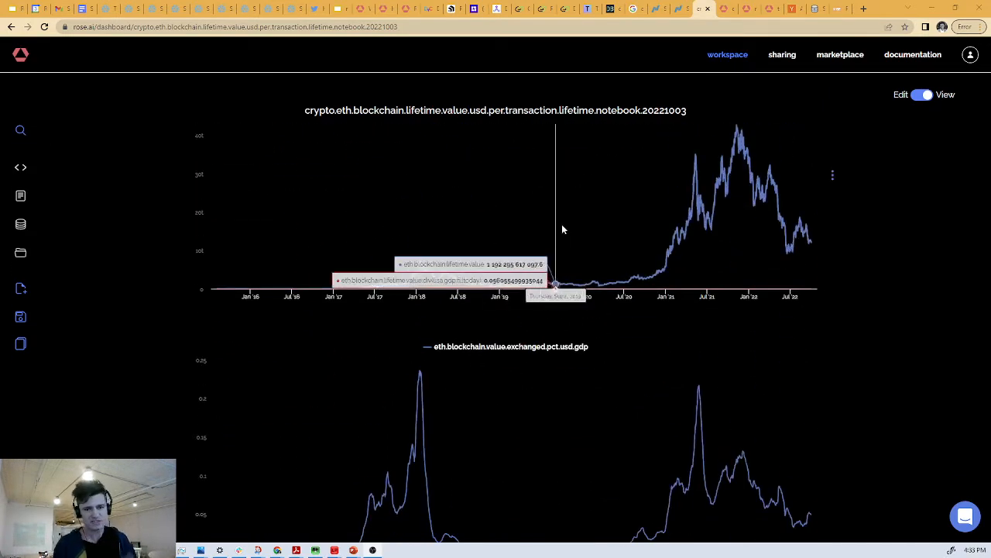
pyautogui.scroll(-3, 568, 237)
pyautogui.scroll(-5, 610, 265)
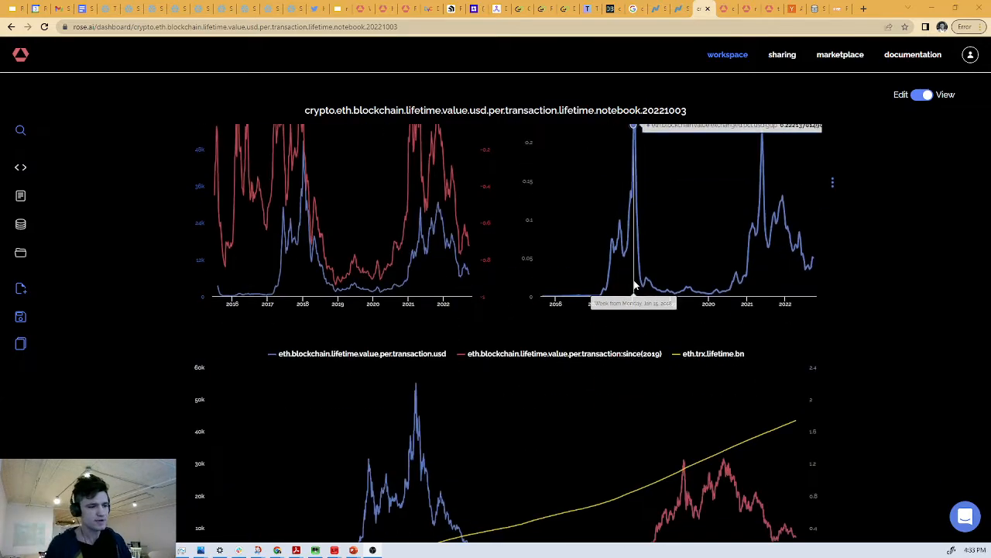
pyautogui.scroll(-4, 620, 271)
pyautogui.scroll(15, 675, 309)
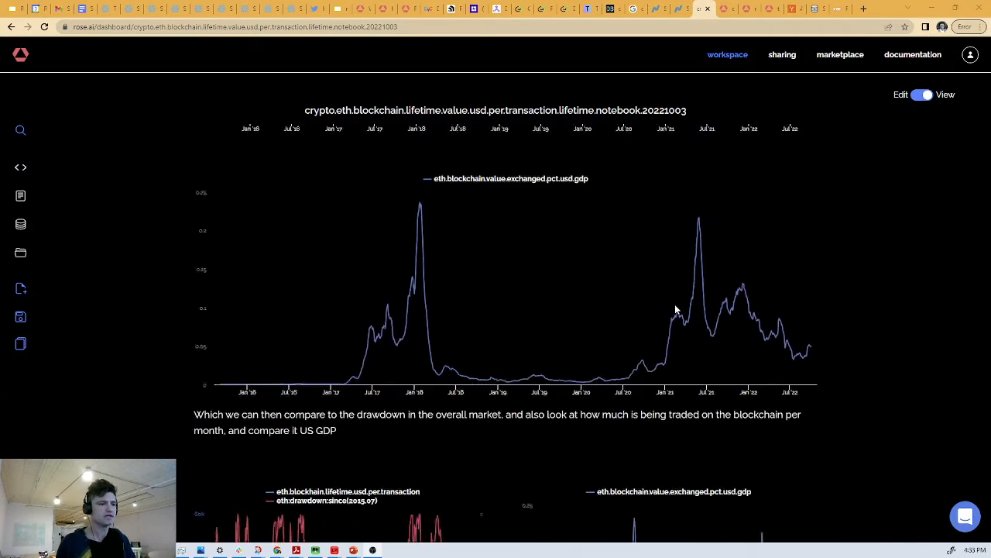
pyautogui.scroll(-3, 677, 311)
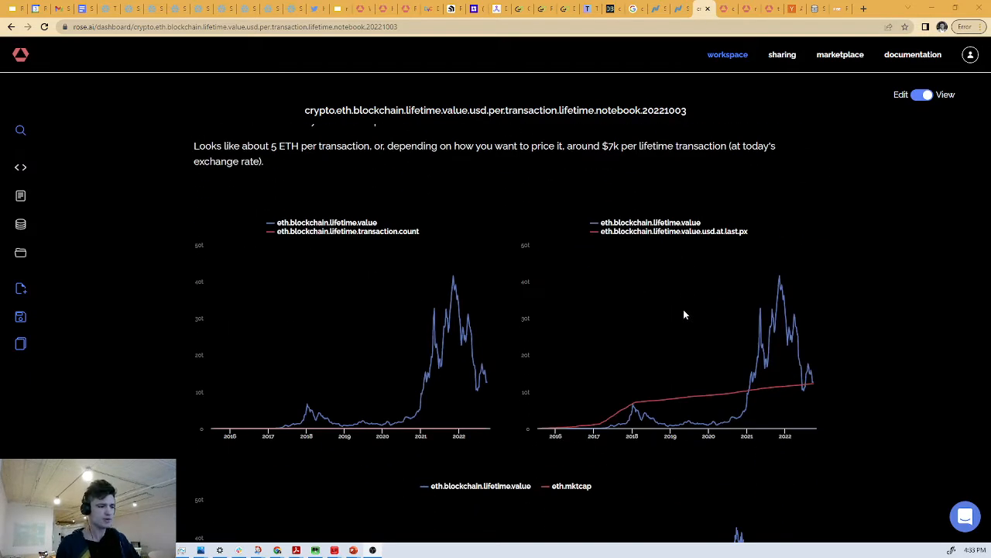
pyautogui.moveTo(689, 309)
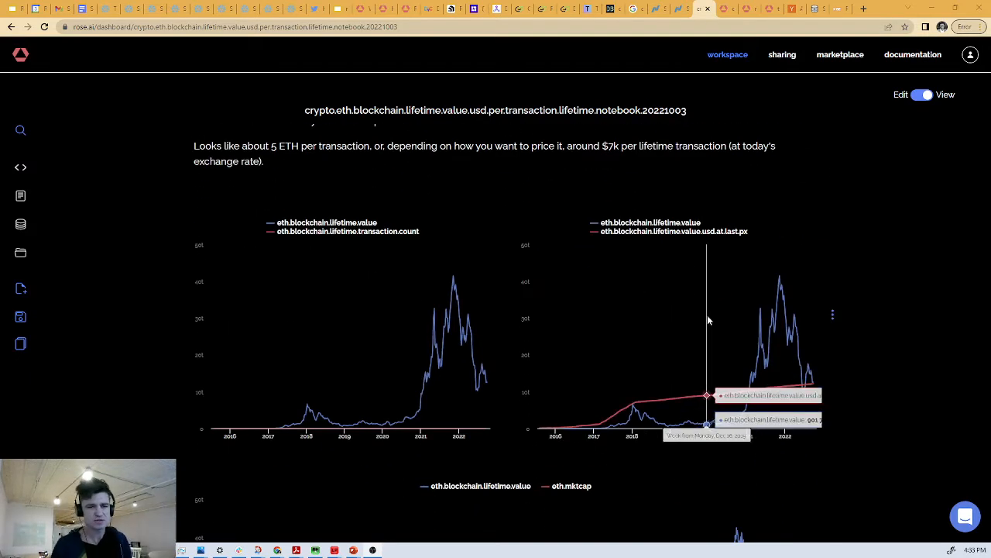
pyautogui.scroll(10, 813, 334)
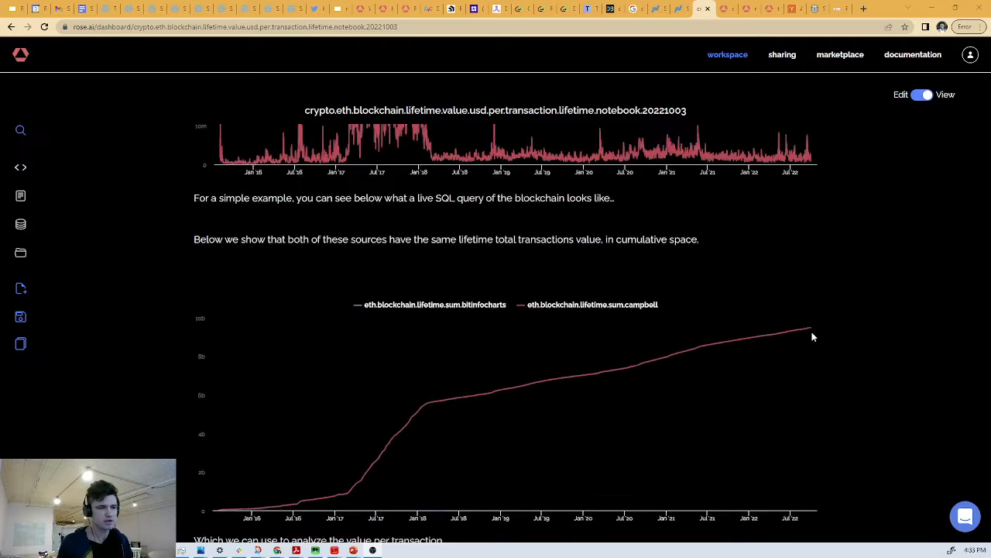
pyautogui.scroll(4, 813, 337)
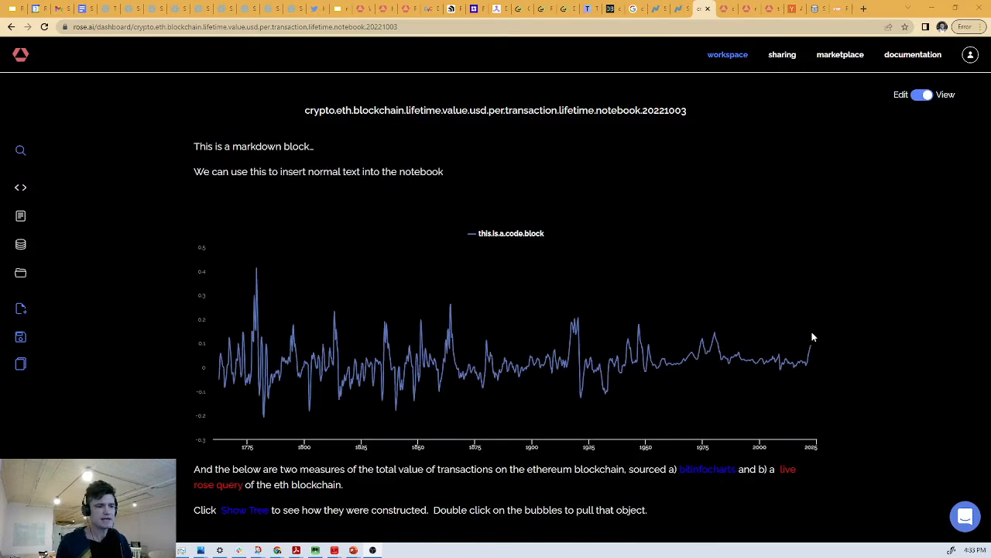
# - Switch the notebook to edit mode, add a period at the end of the opening markdown block's text and execute the block
pyautogui.click(922, 96)
pyautogui.scroll(-10, 837, 195)
pyautogui.scroll(-6, 839, 197)
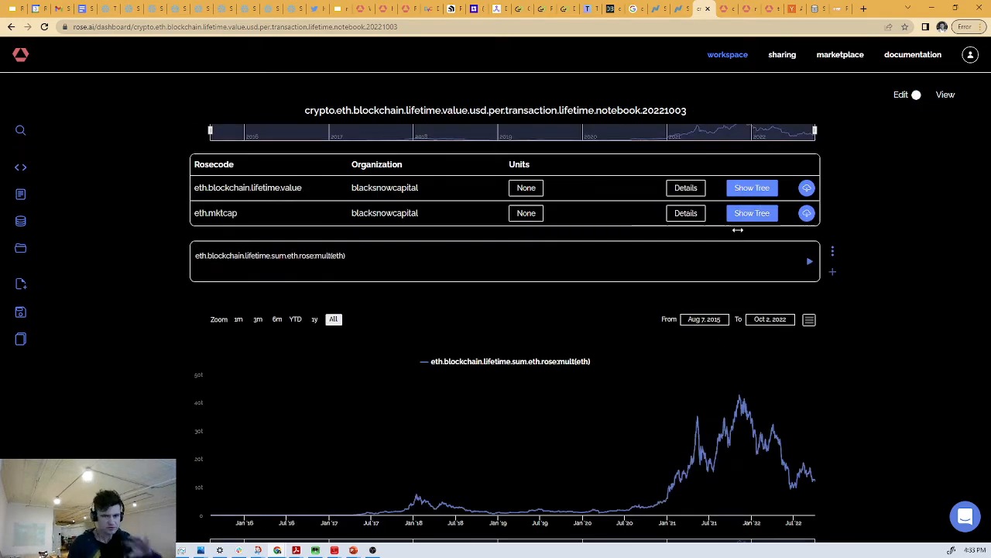
pyautogui.scroll(-10, 737, 230)
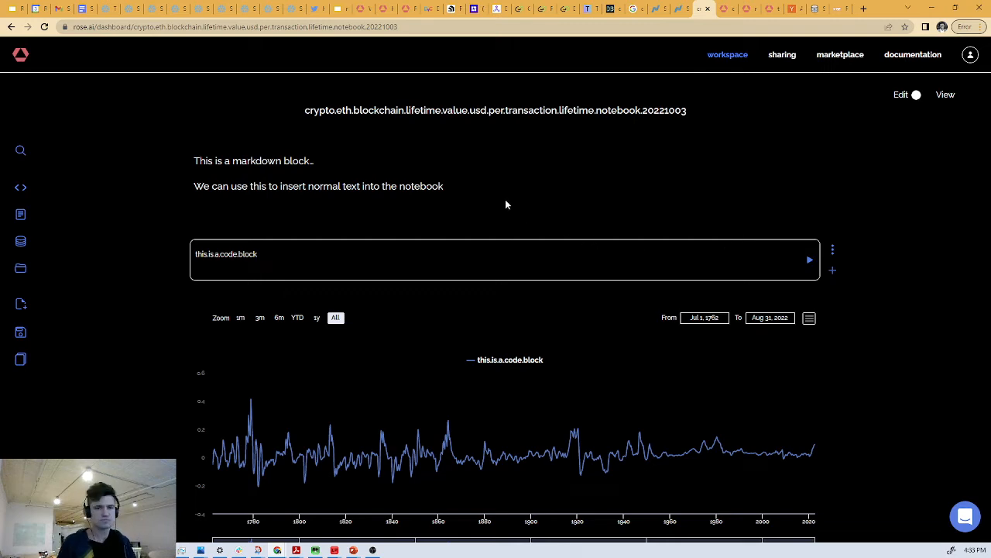
pyautogui.click(437, 167)
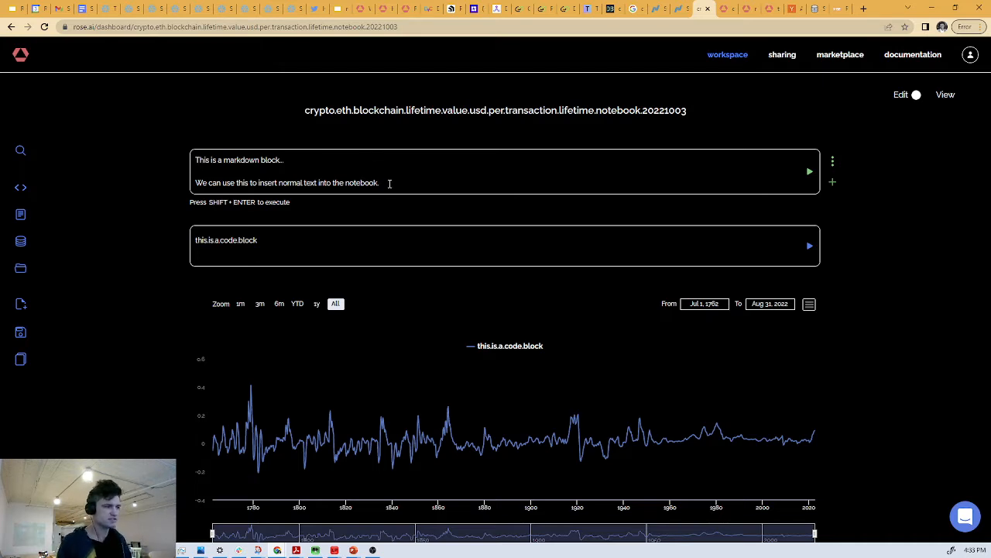
pyautogui.hotkey('shift', 'Return')
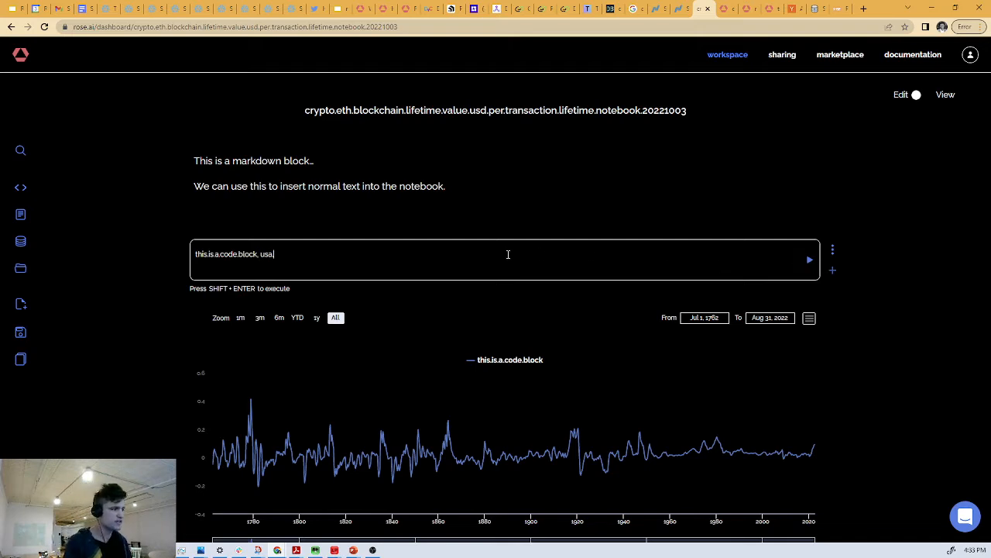
# - Add usa.inflation as a second series in the this.is.a.code.block code block and execute it
pyautogui.write(', usa.inflation')
pyautogui.hotkey('shift', 'Return')
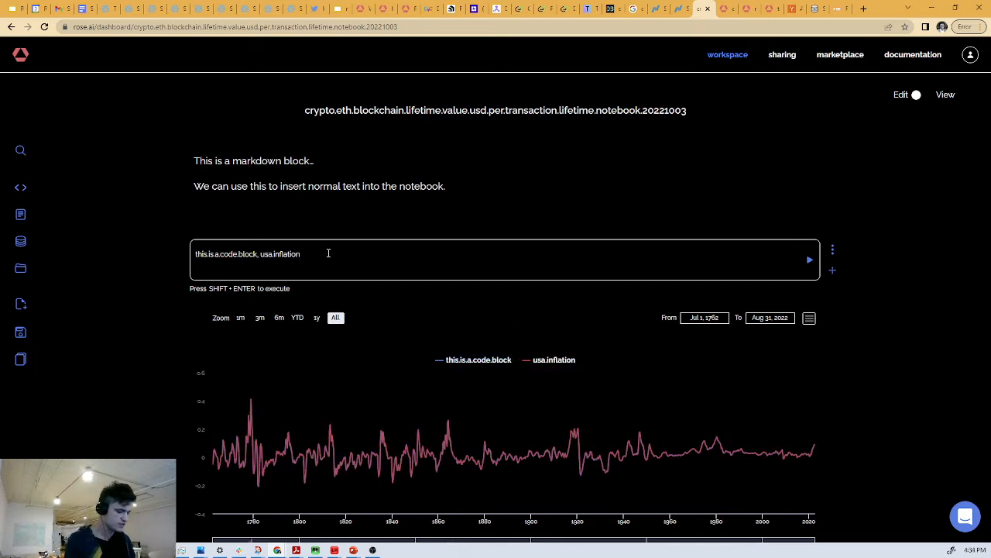
# - Try plotting eth as a third series in the first code block, and remove it again
pyautogui.hotkey('shift', 'Return')
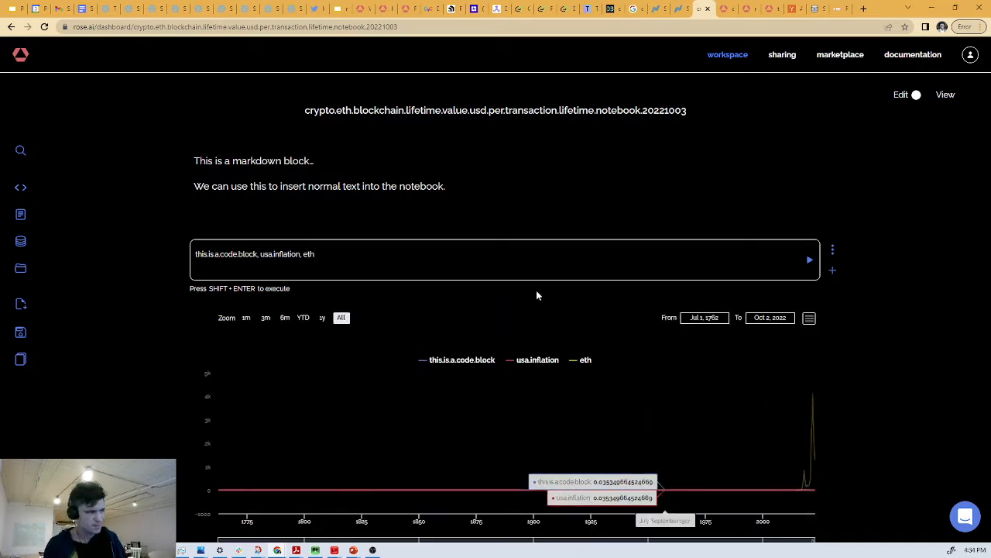
pyautogui.moveTo(299, 254); pyautogui.dragTo(350, 256)
pyautogui.press('BackSpace')
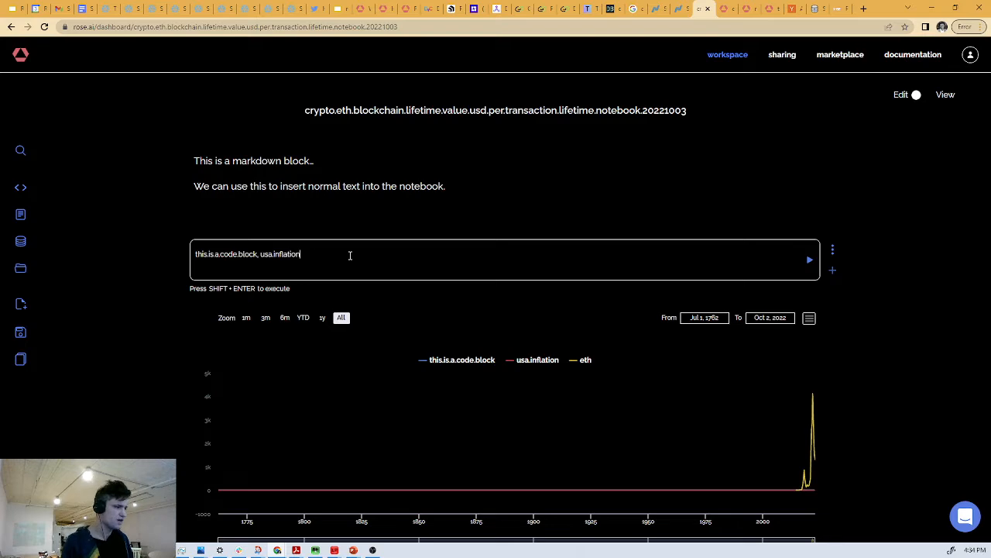
pyautogui.hotkey('shift', 'Return')
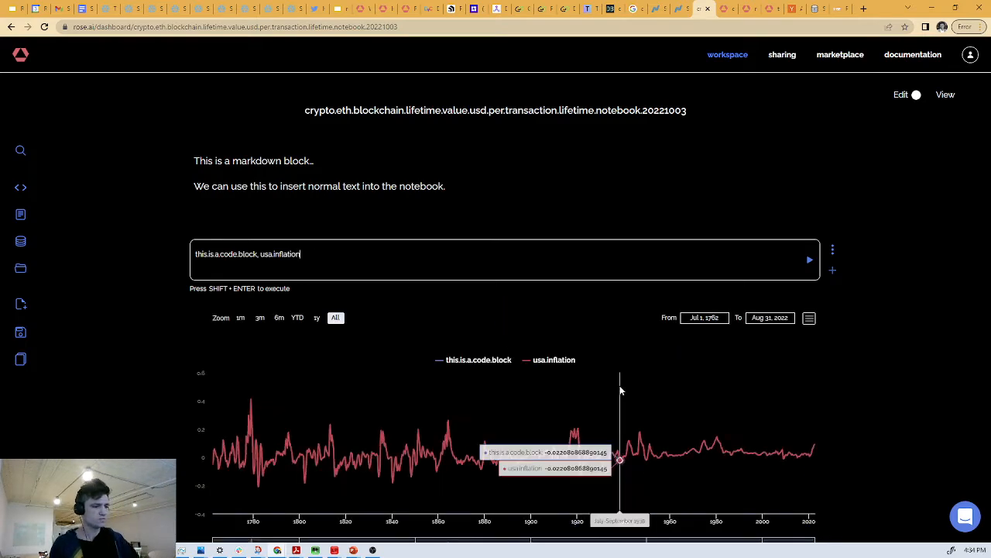
# - Check the details of this.is.a.code.block and inspect its tree, including the usa.inflation node it is built from
pyautogui.scroll(-1, 622, 387)
pyautogui.scroll(-1, 735, 393)
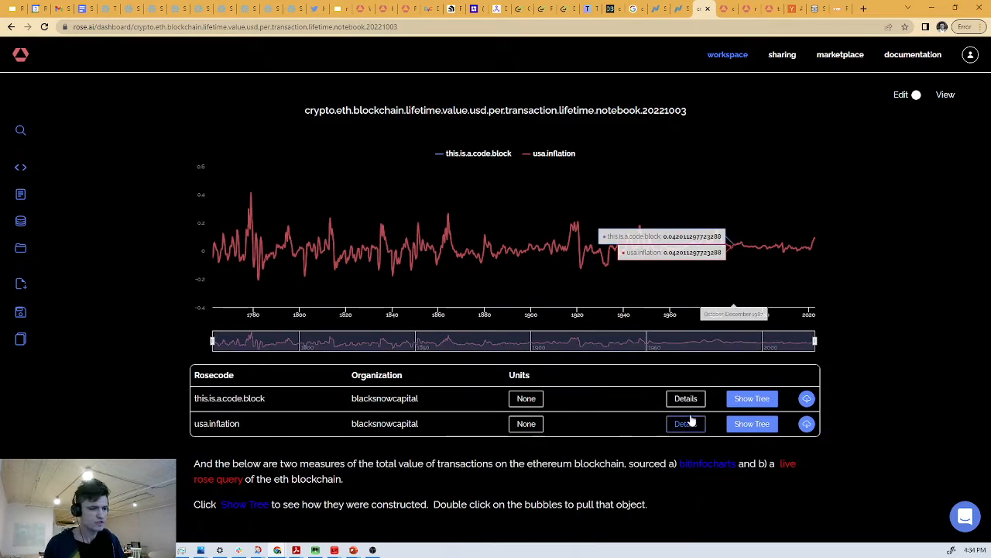
pyautogui.click(689, 399)
pyautogui.click(604, 440)
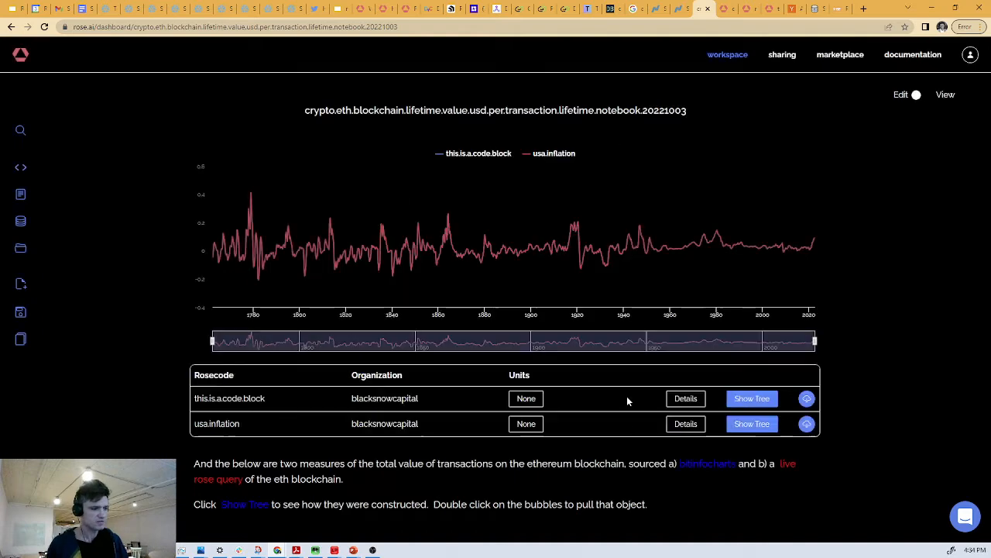
pyautogui.click(743, 400)
pyautogui.scroll(5, 510, 300)
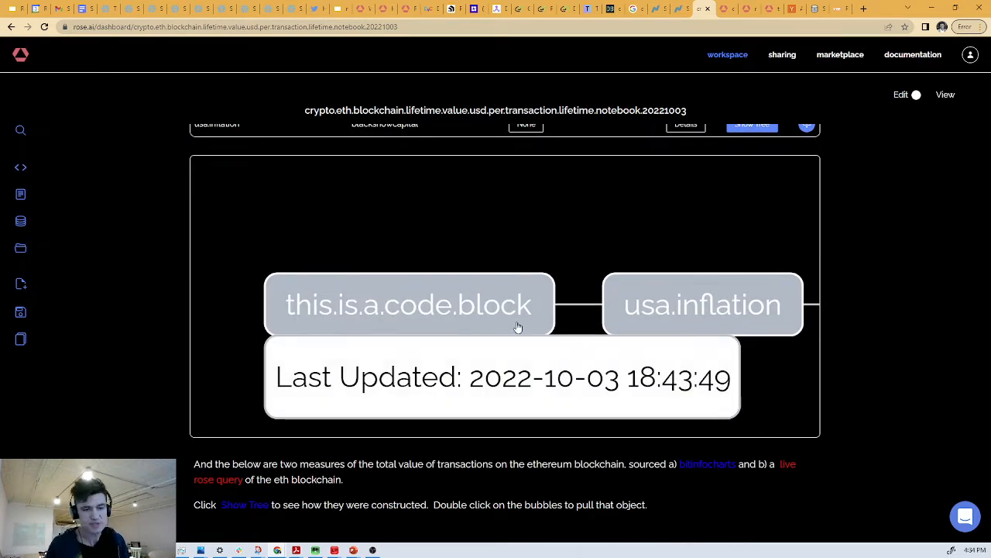
pyautogui.moveTo(591, 323); pyautogui.dragTo(471, 325)
pyautogui.moveTo(512, 335)
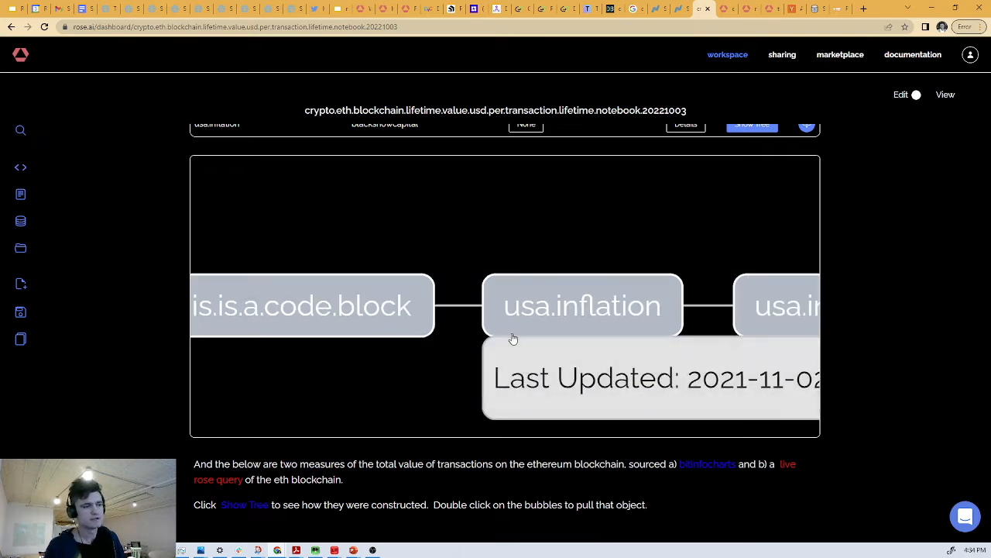
pyautogui.scroll(4, 836, 257)
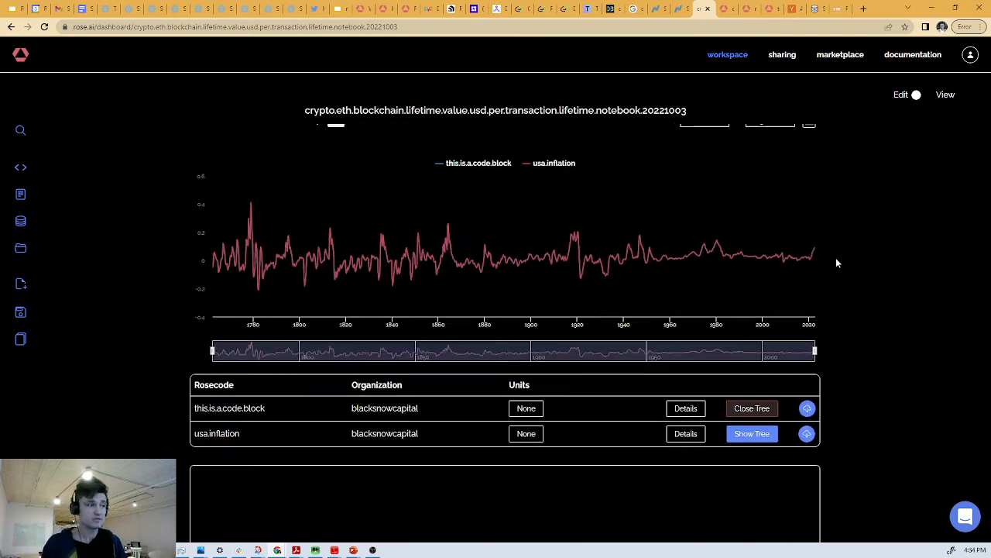
# - In the chart editor of the first chart, rename the usa.inflation series to "US Inflation" and save the change
pyautogui.scroll(3, 651, 243)
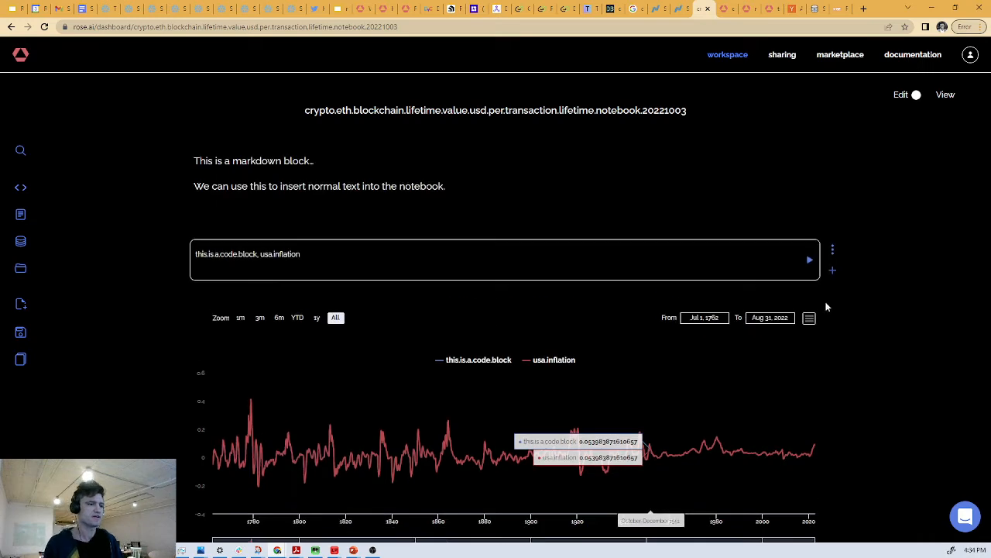
pyautogui.click(808, 317)
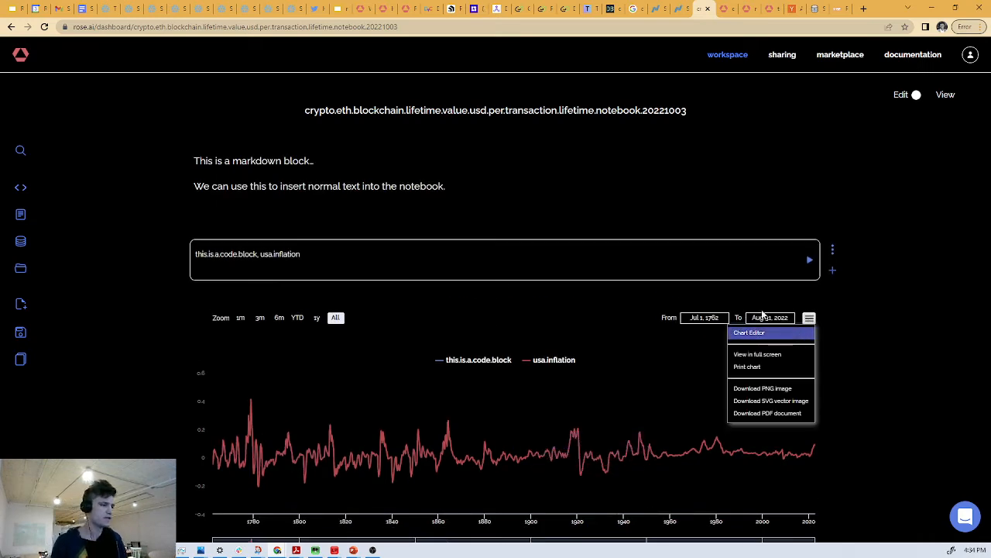
pyautogui.scroll(-3, 710, 243)
pyautogui.scroll(3, 798, 387)
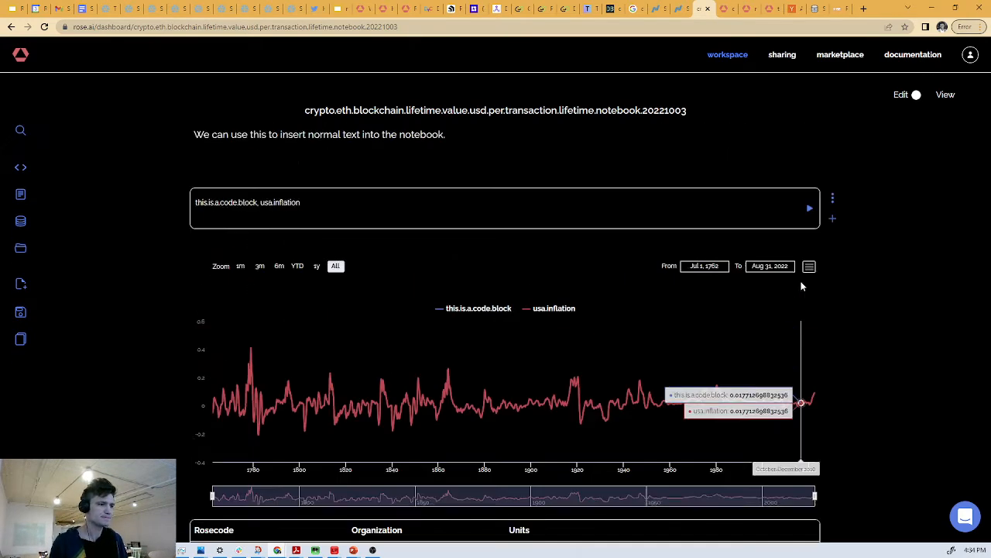
pyautogui.click(809, 317)
pyautogui.click(781, 334)
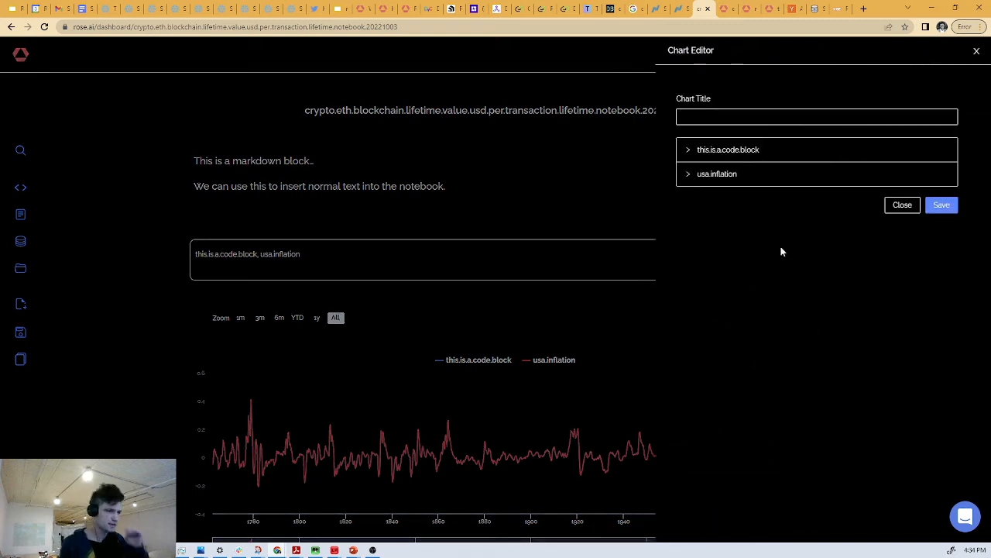
pyautogui.click(749, 156)
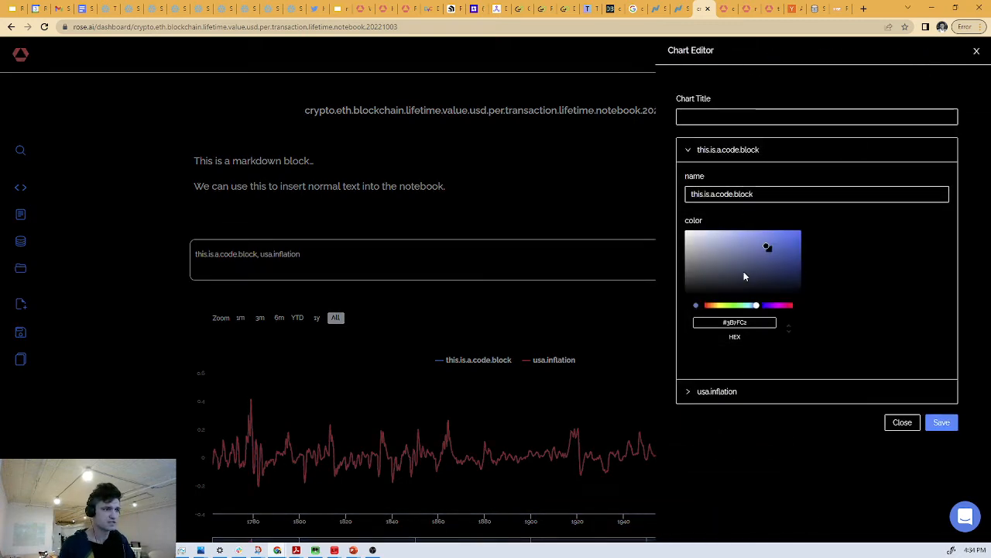
pyautogui.click(739, 391)
pyautogui.moveTo(766, 216); pyautogui.dragTo(568, 219)
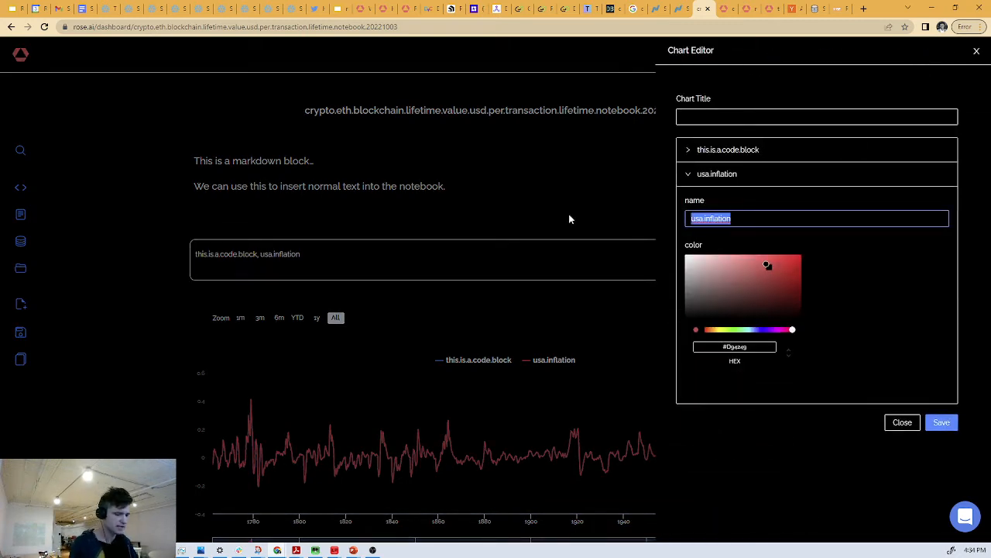
pyautogui.write('US Inflation')
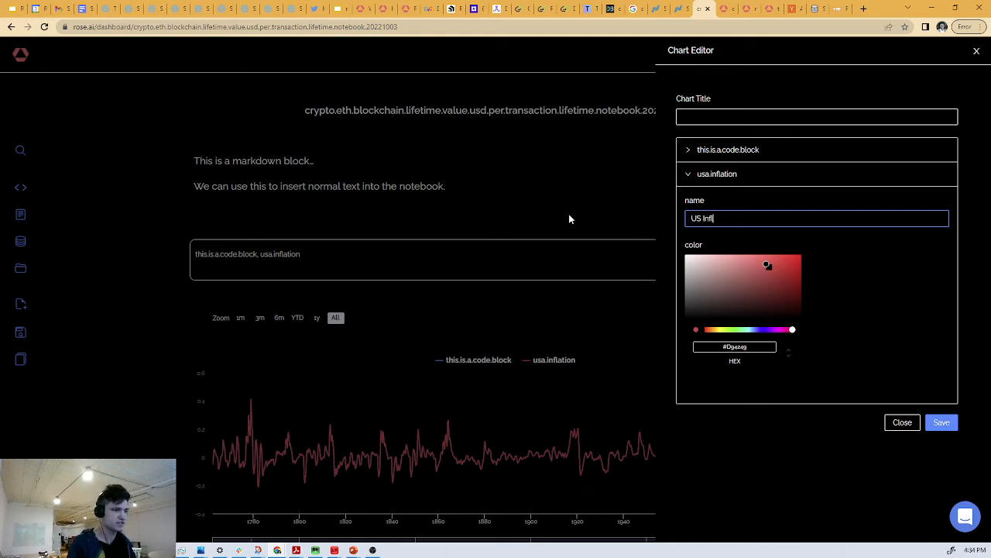
pyautogui.click(941, 422)
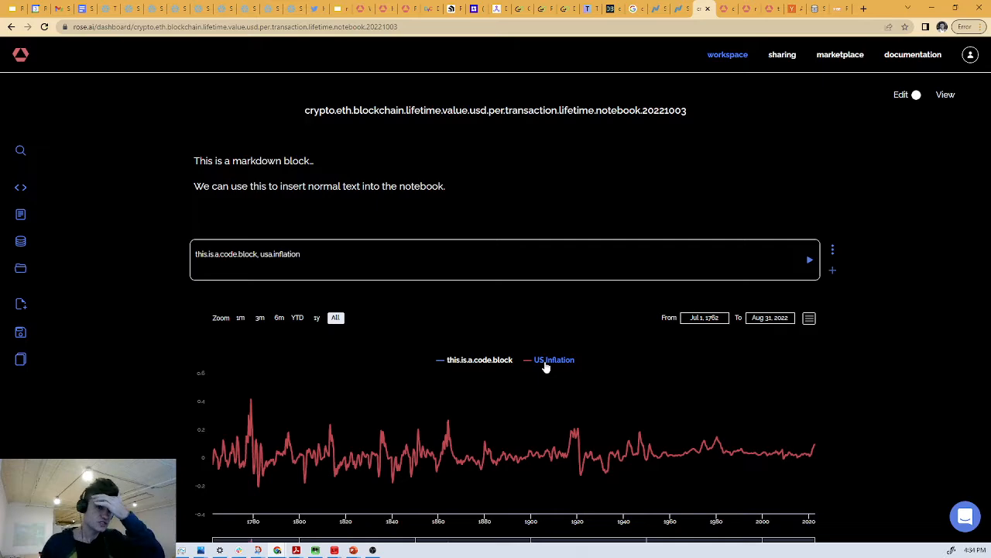
# - Narrow the date range of the Ethereum total transaction value chart to Apr 16, 2021 through Oct 2, 2022
pyautogui.scroll(-2, 659, 354)
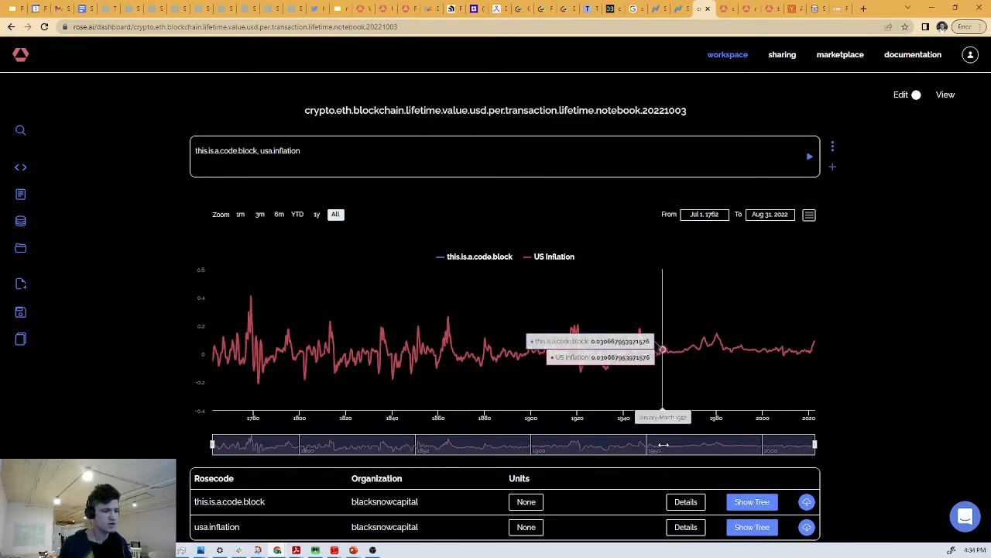
pyautogui.scroll(-5, 720, 366)
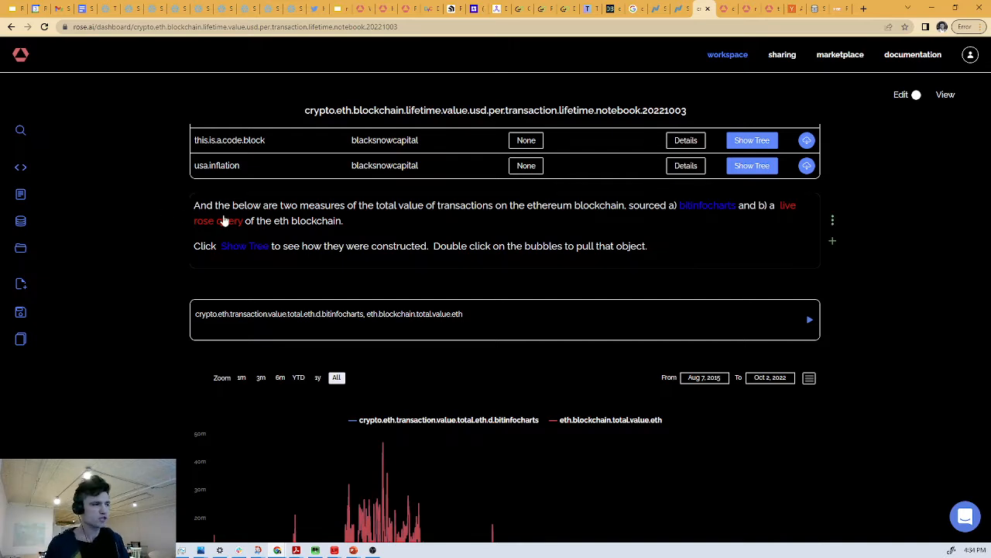
pyautogui.scroll(-1, 222, 220)
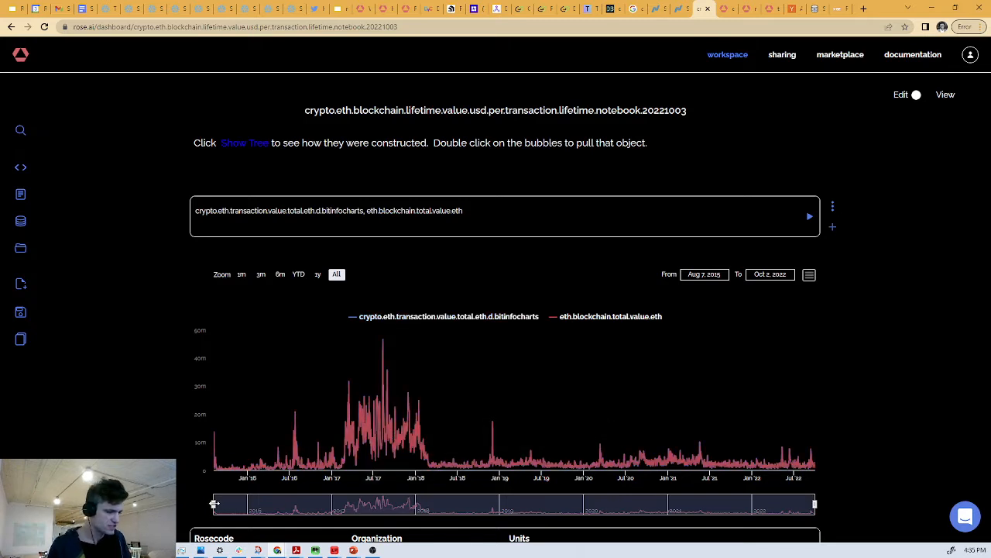
pyautogui.moveTo(215, 504); pyautogui.dragTo(694, 509)
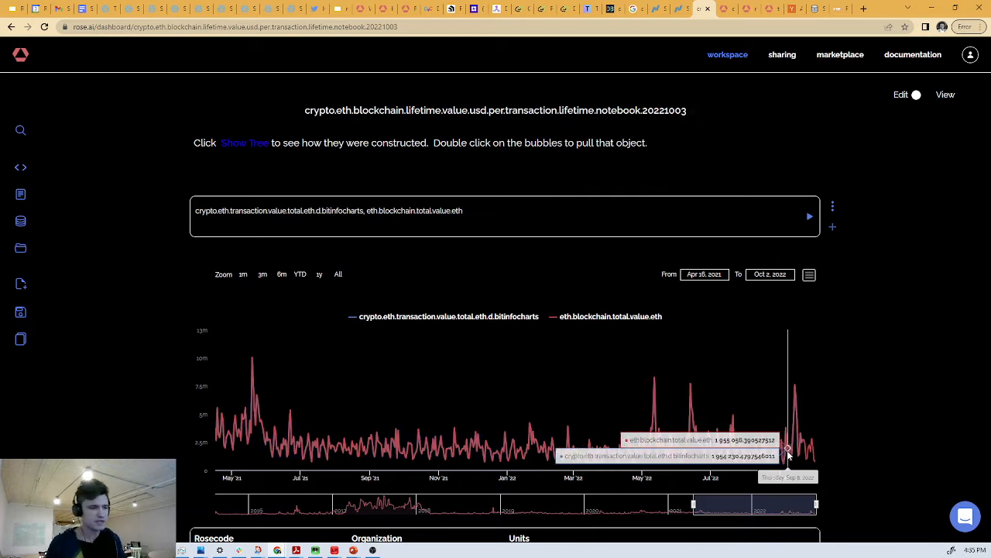
# - Show the tree of the bitinfocharts total transaction value series to inspect how it is constructed
pyautogui.scroll(-3, 564, 328)
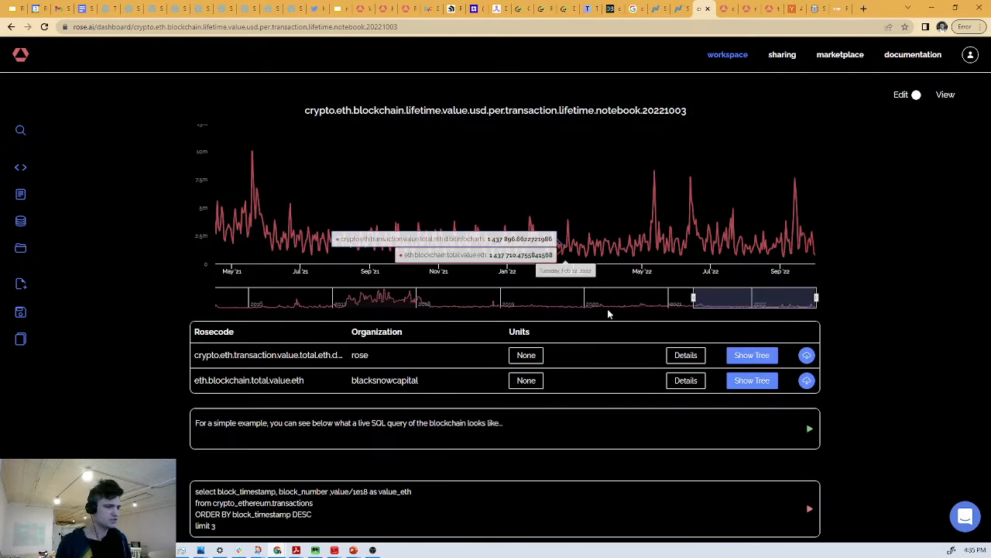
pyautogui.click(743, 356)
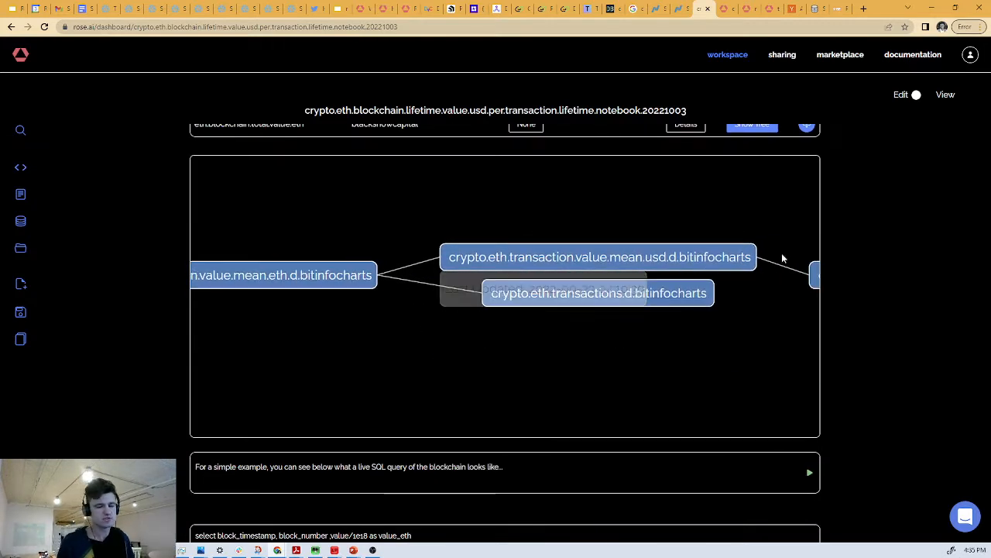
# - Show the tree of eth.blockchain.total.value.eth and open the SQL query it is built from as a notebook cell
pyautogui.scroll(1, 774, 248)
pyautogui.scroll(3, 726, 228)
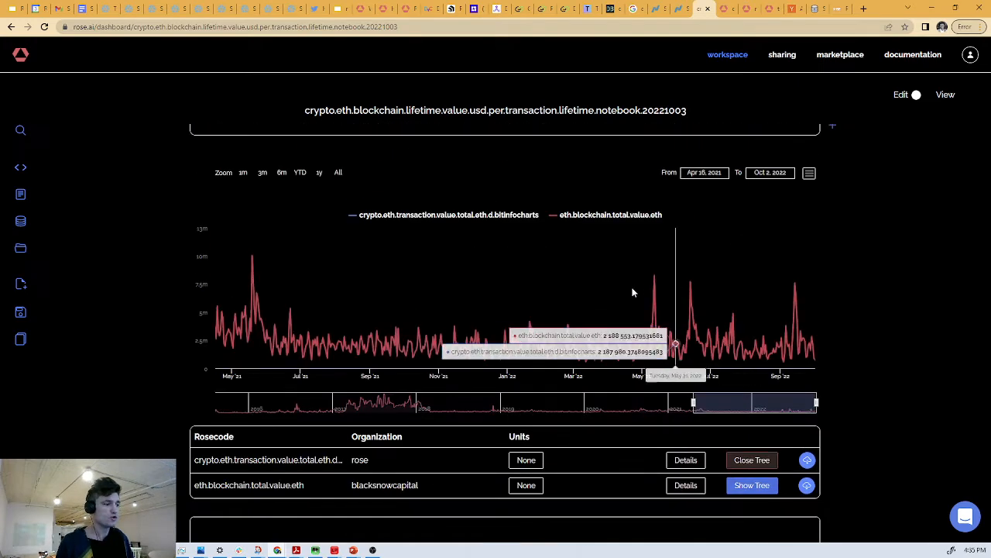
pyautogui.click(752, 486)
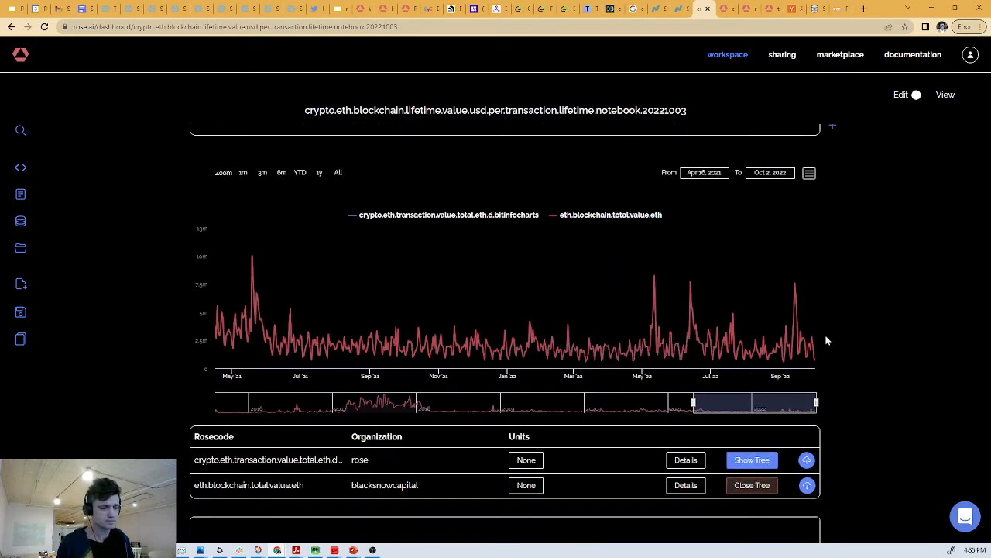
pyautogui.scroll(-3, 825, 338)
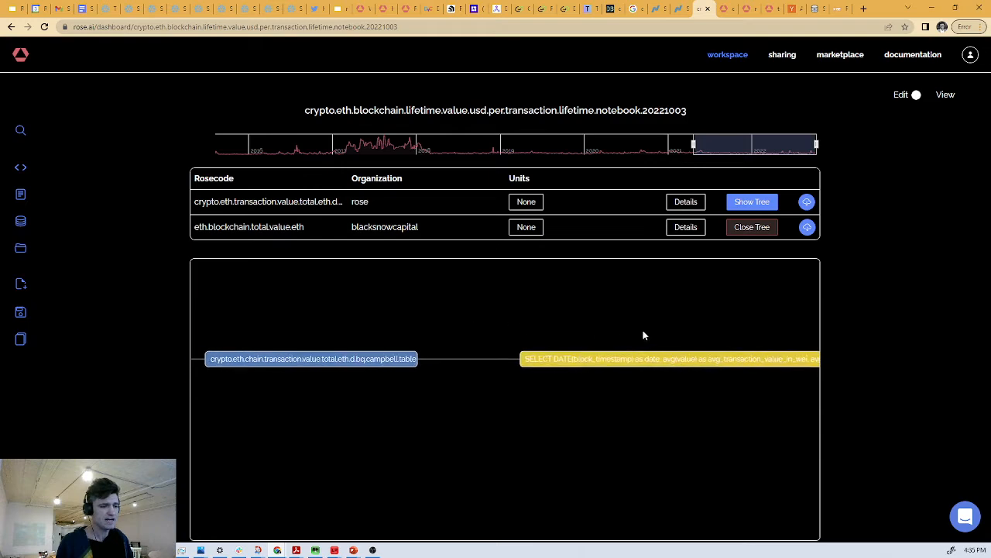
pyautogui.scroll(-5, 775, 415)
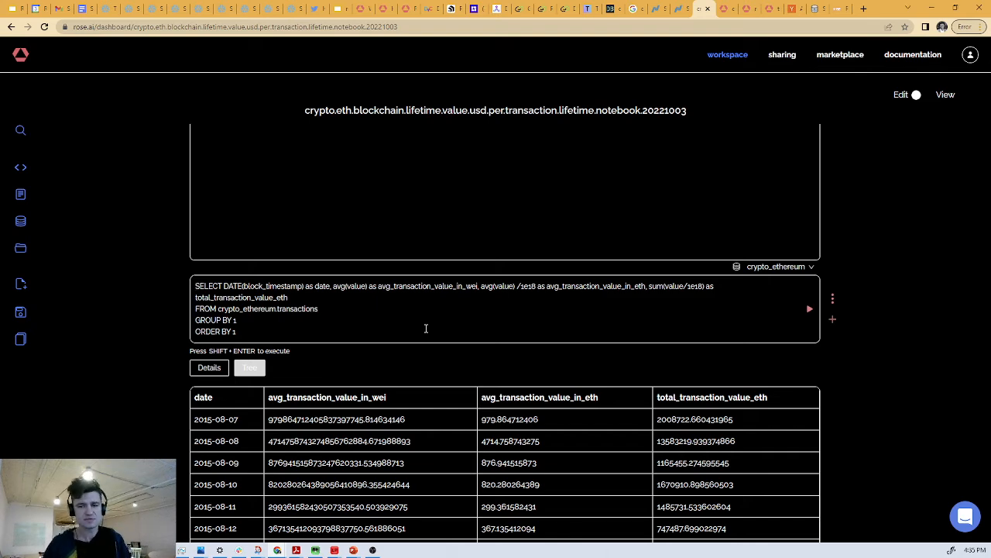
pyautogui.scroll(3, 893, 272)
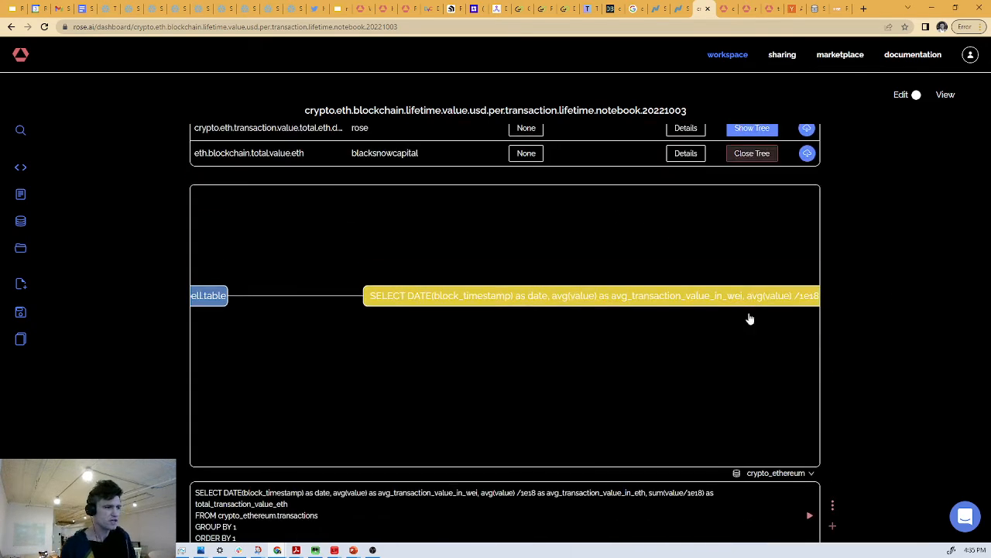
# - Expand the crypto.eth.chain.transaction.value.total.eth.d.bq.campbell.table node in the tree to read its full expression
pyautogui.scroll(3, 595, 286)
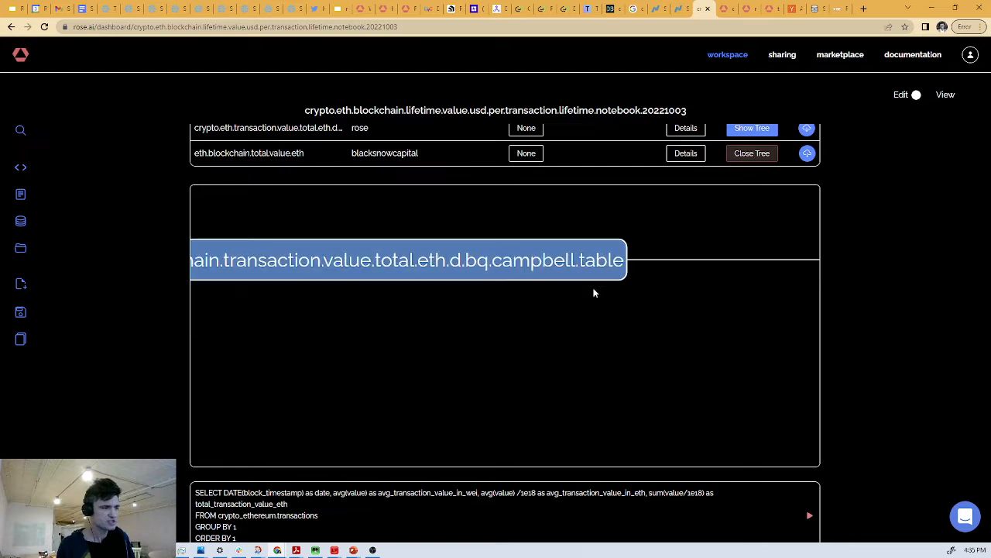
pyautogui.moveTo(462, 317); pyautogui.dragTo(697, 319)
pyautogui.moveTo(271, 324); pyautogui.dragTo(591, 321)
pyautogui.scroll(-4, 563, 327)
pyautogui.moveTo(494, 328); pyautogui.dragTo(471, 324)
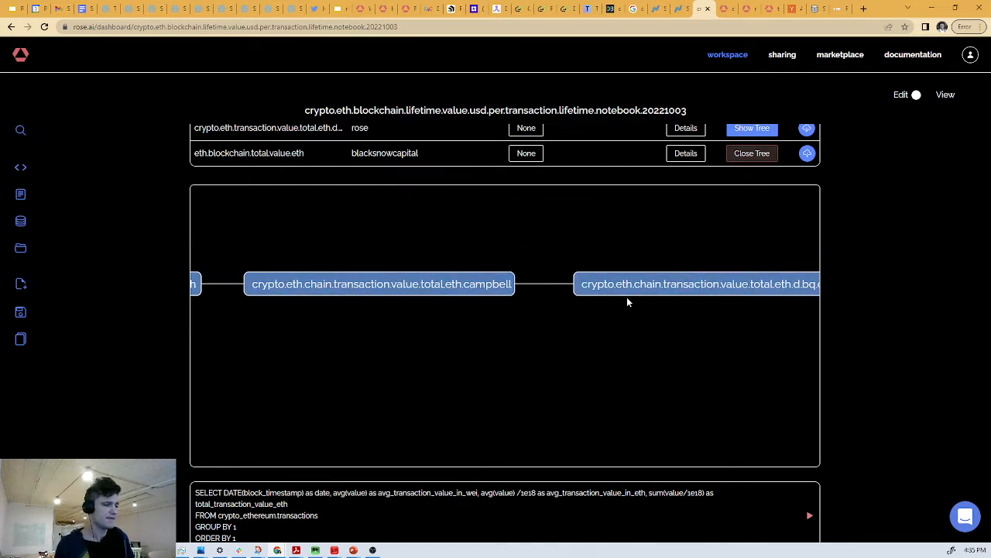
pyautogui.moveTo(686, 292); pyautogui.dragTo(473, 299)
pyautogui.click(481, 302)
pyautogui.scroll(3, 500, 335)
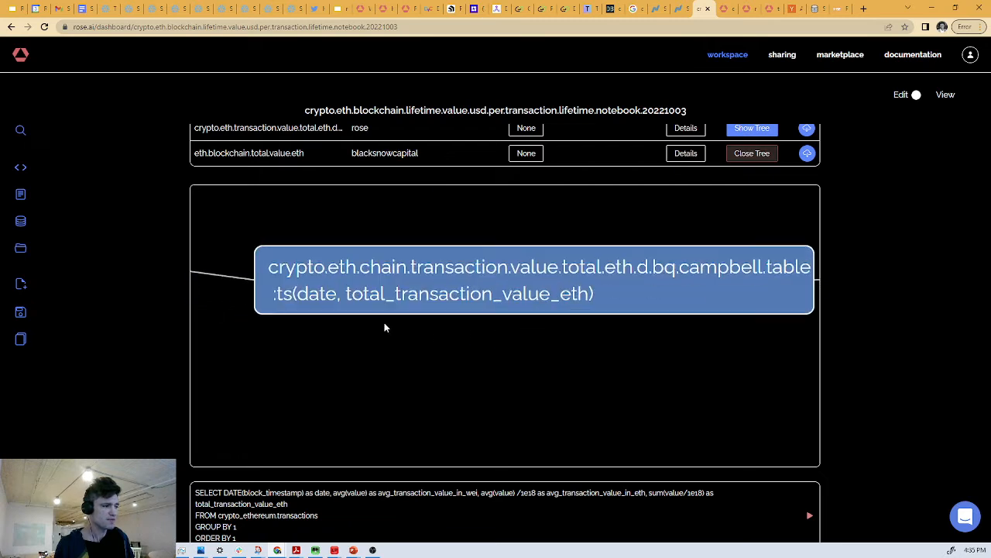
# - Check when the time-series node and the crypto.eth.chain.transaction.value.total.eth.campbell node were last updated, tracing the tree back to its root
pyautogui.moveTo(278, 306)
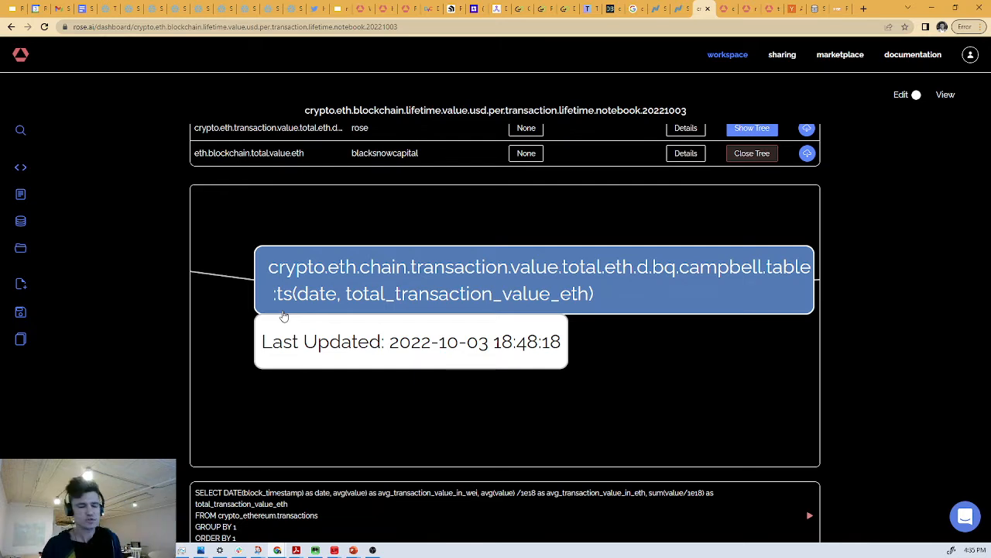
pyautogui.moveTo(308, 286); pyautogui.dragTo(572, 322)
pyautogui.moveTo(436, 333); pyautogui.dragTo(655, 330)
pyautogui.moveTo(419, 315)
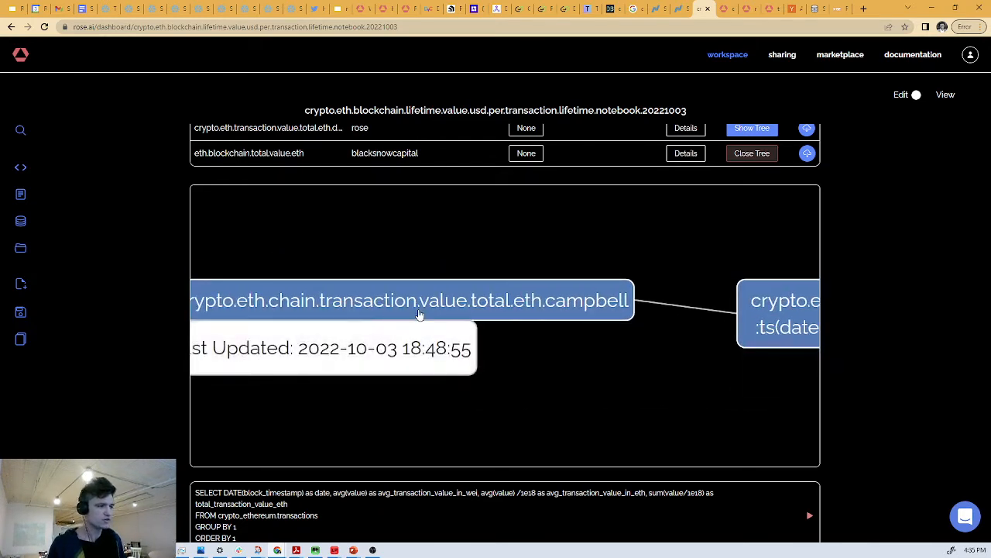
pyautogui.moveTo(419, 314); pyautogui.dragTo(525, 318)
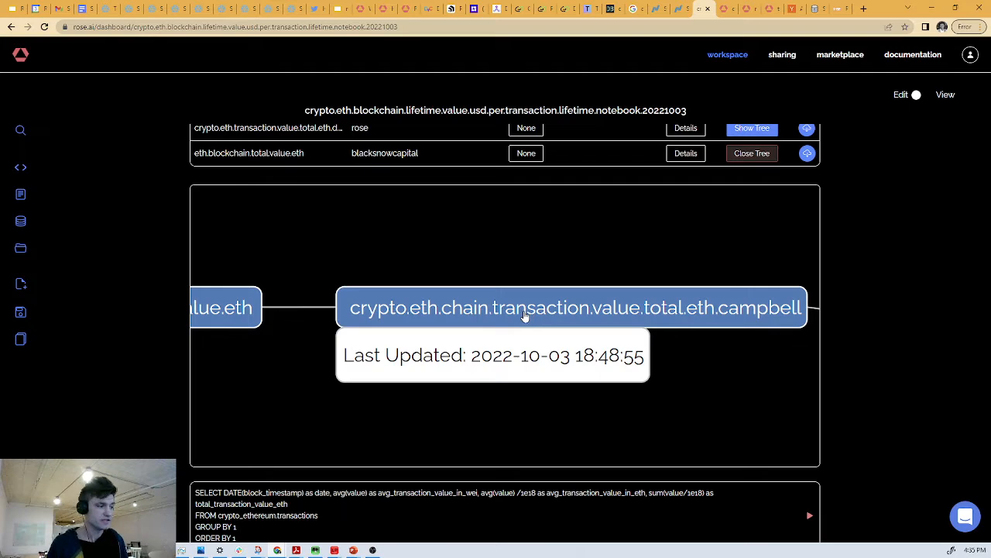
pyautogui.moveTo(348, 307); pyautogui.dragTo(532, 303)
pyautogui.scroll(-3, 410, 276)
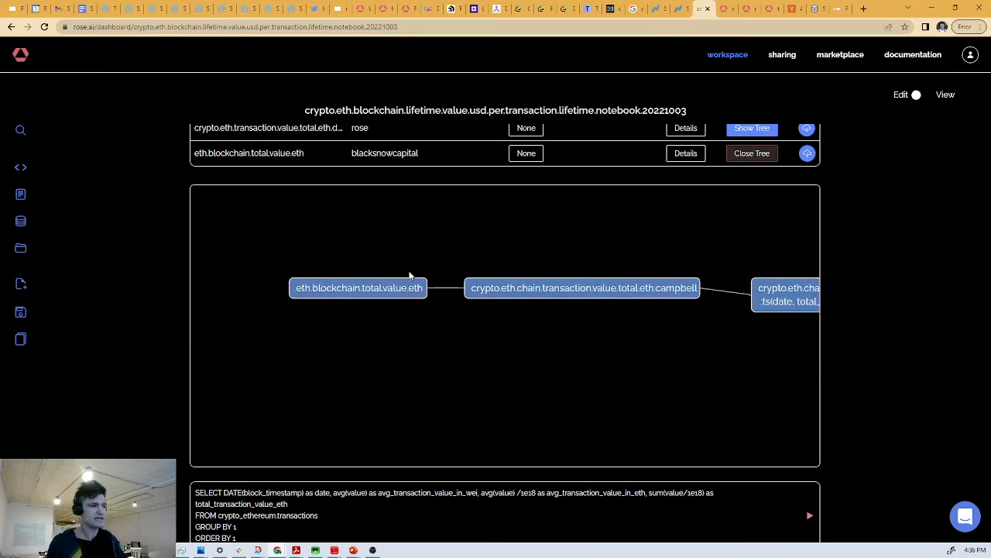
# - Close the eth.blockchain.total.value.eth tree and delete the inserted daily transaction value SQL cell below it
pyautogui.scroll(2, 834, 243)
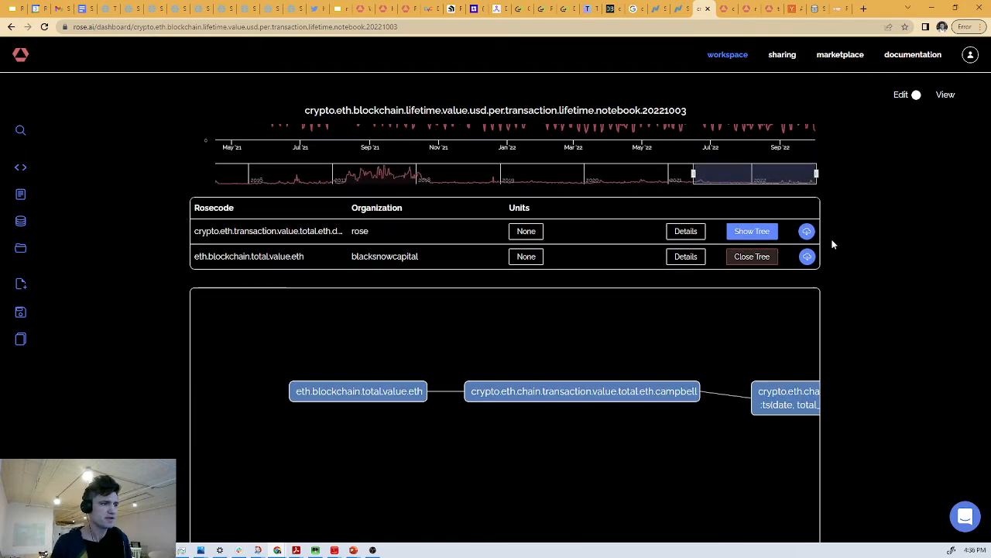
pyautogui.click(755, 259)
pyautogui.click(833, 309)
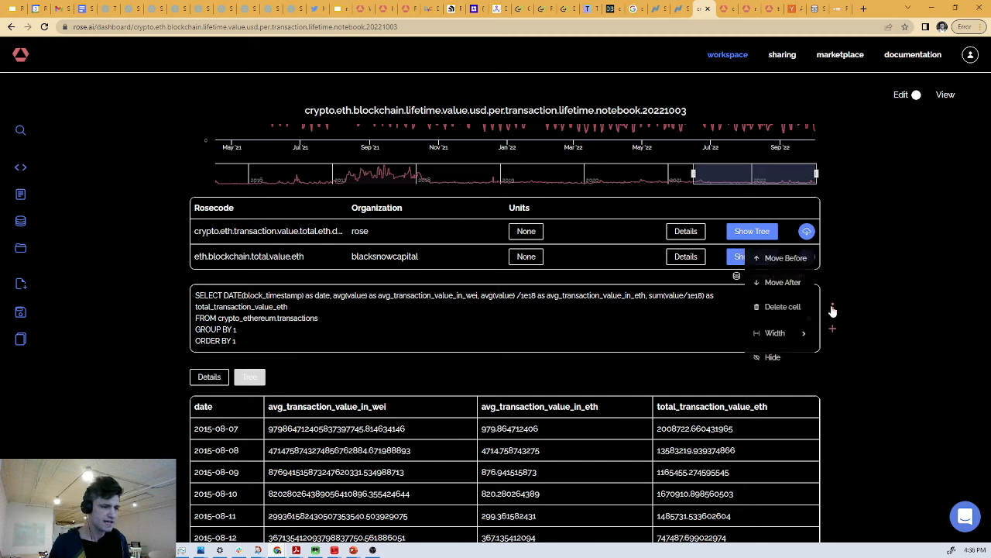
pyautogui.click(787, 309)
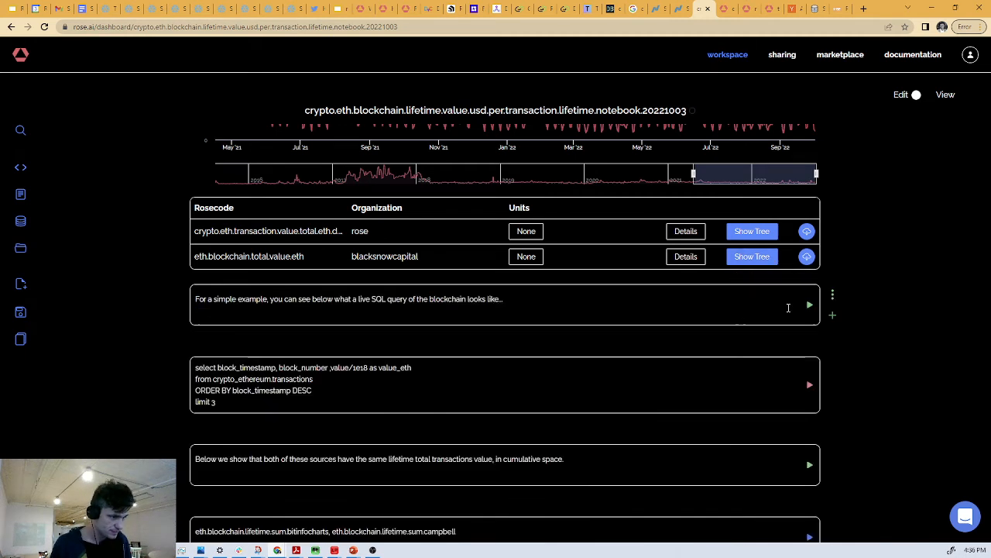
# - Render the "For a simple example" markdown cell and run the live SQL query below it for the three most recent transactions
pyautogui.click(526, 298)
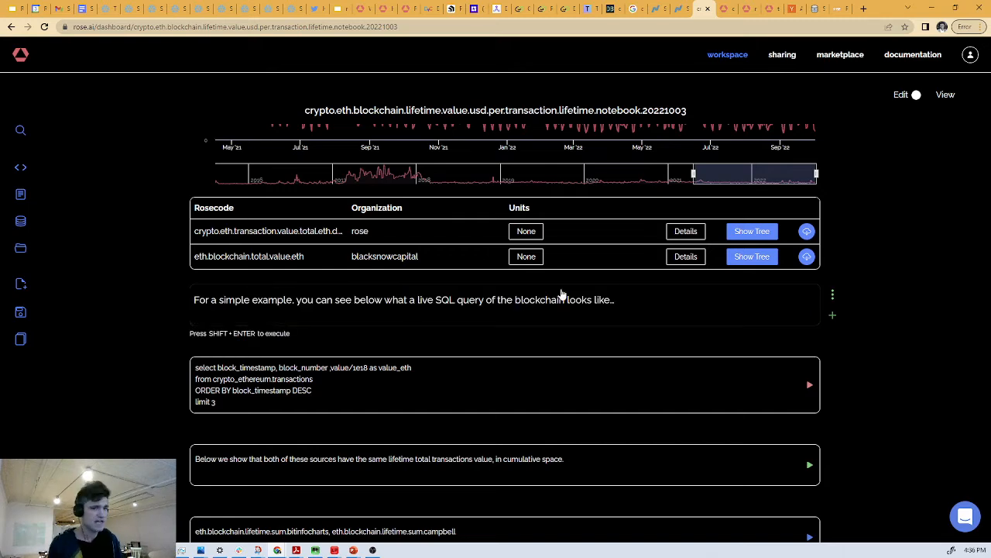
pyautogui.scroll(-2, 615, 272)
pyautogui.click(457, 297)
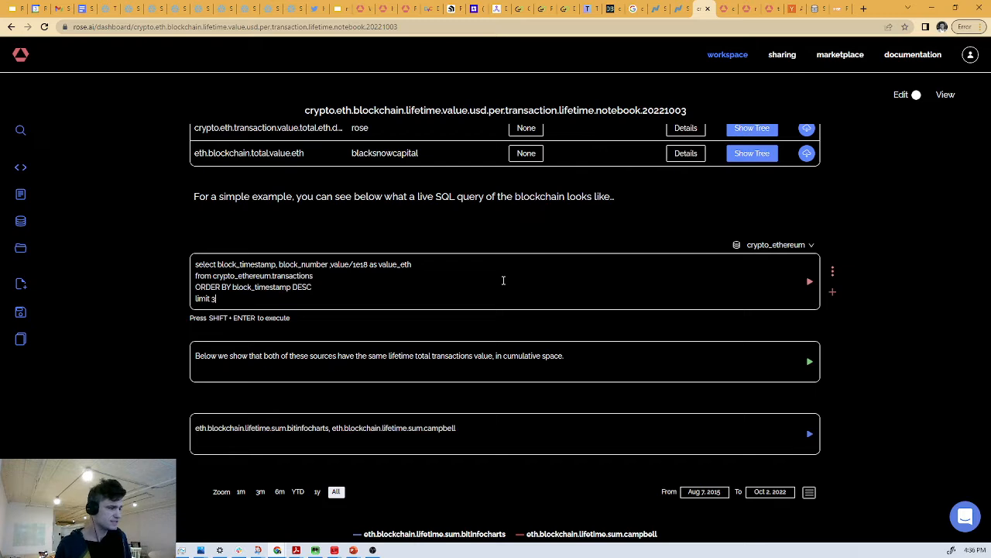
pyautogui.moveTo(218, 264); pyautogui.dragTo(456, 257)
pyautogui.click(278, 265)
pyautogui.click(332, 264)
pyautogui.click(456, 258)
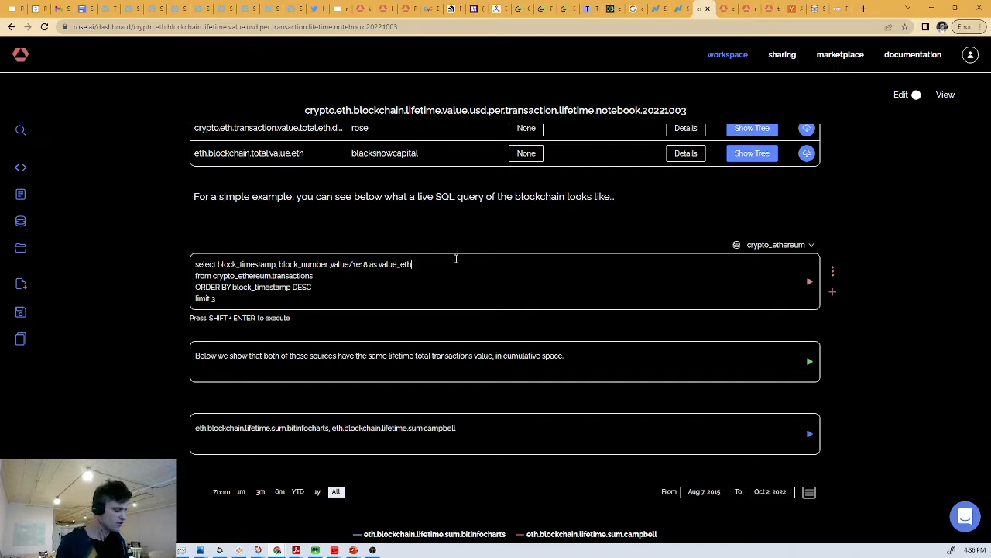
pyautogui.hotkey('shift', 'Return')
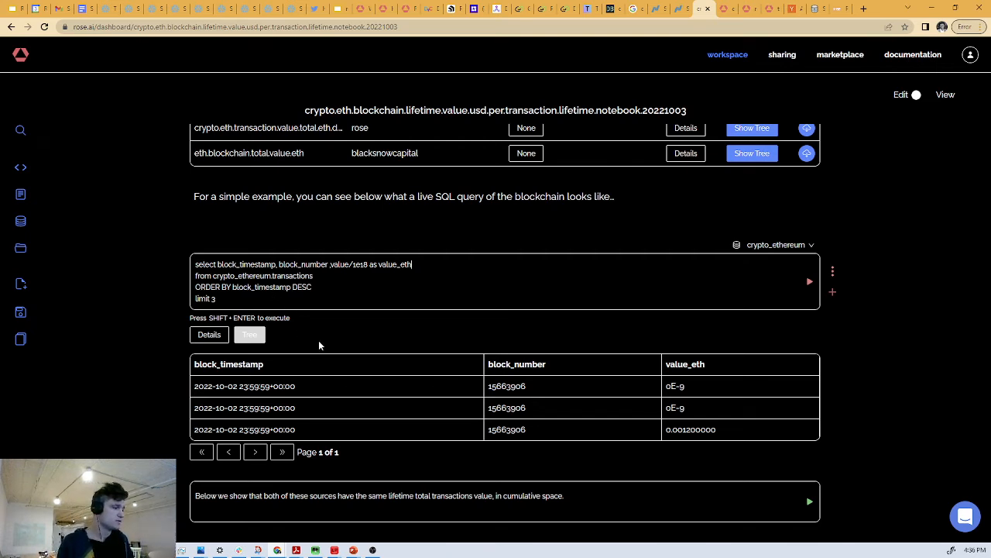
# - Compare the block numbers of the first two transactions in the query result
pyautogui.doubleClick(496, 386)
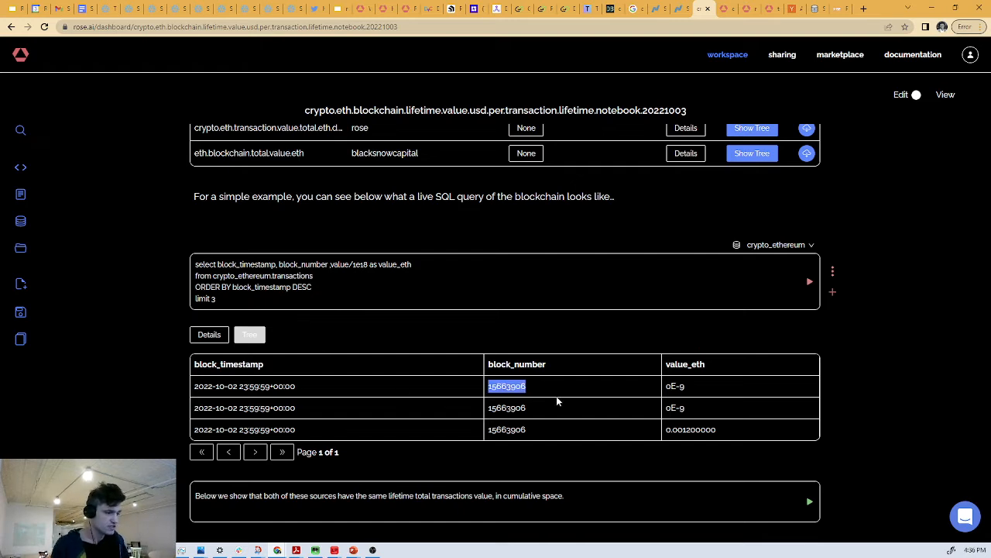
pyautogui.doubleClick(496, 408)
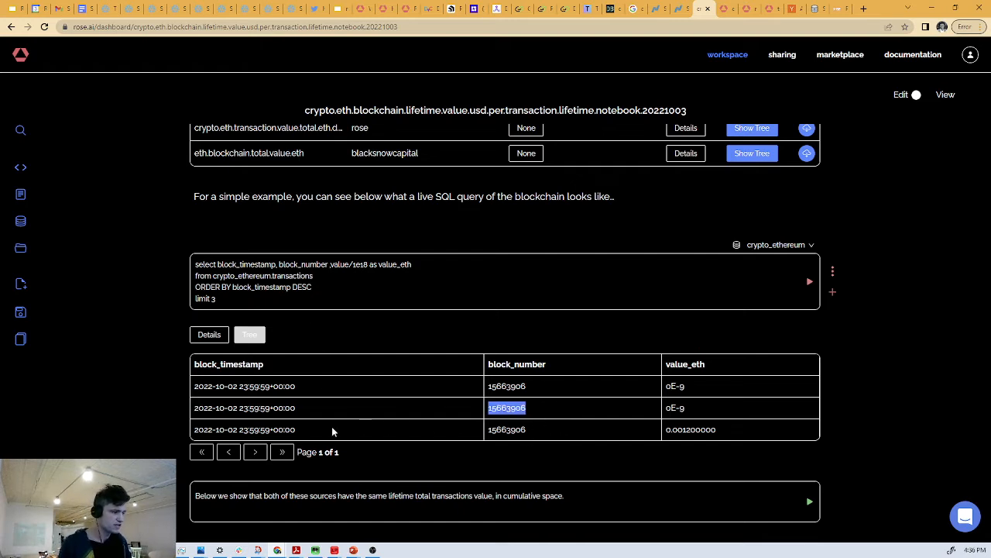
pyautogui.doubleClick(507, 386)
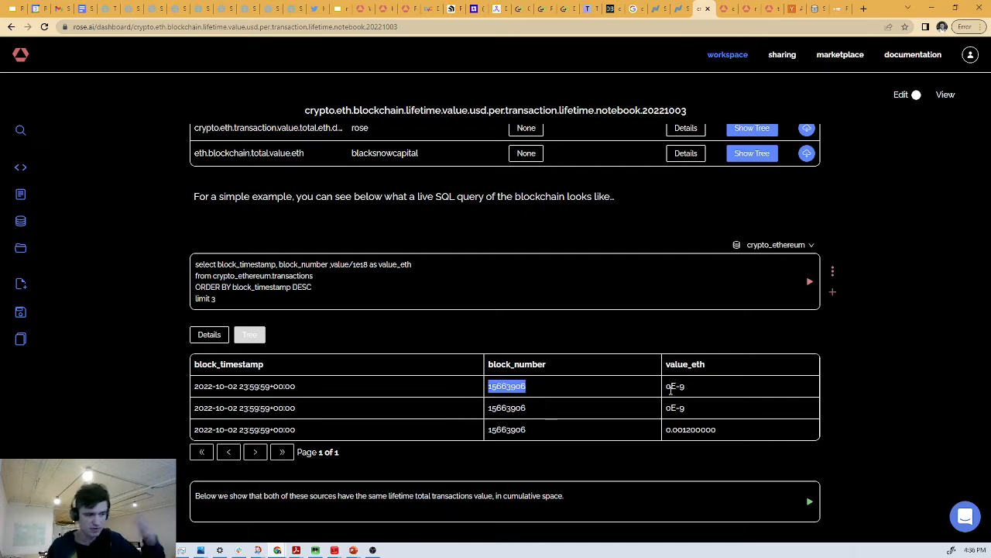
# - Render the markdown cell stating that both sources have the same lifetime total transactions value in cumulative space
pyautogui.scroll(-3, 646, 372)
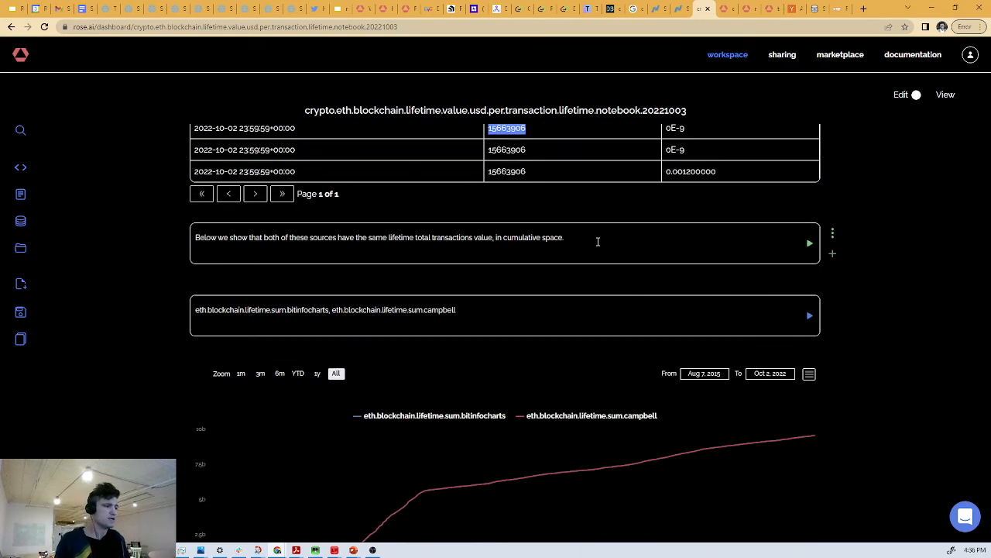
pyautogui.click(598, 241)
pyautogui.write('.')
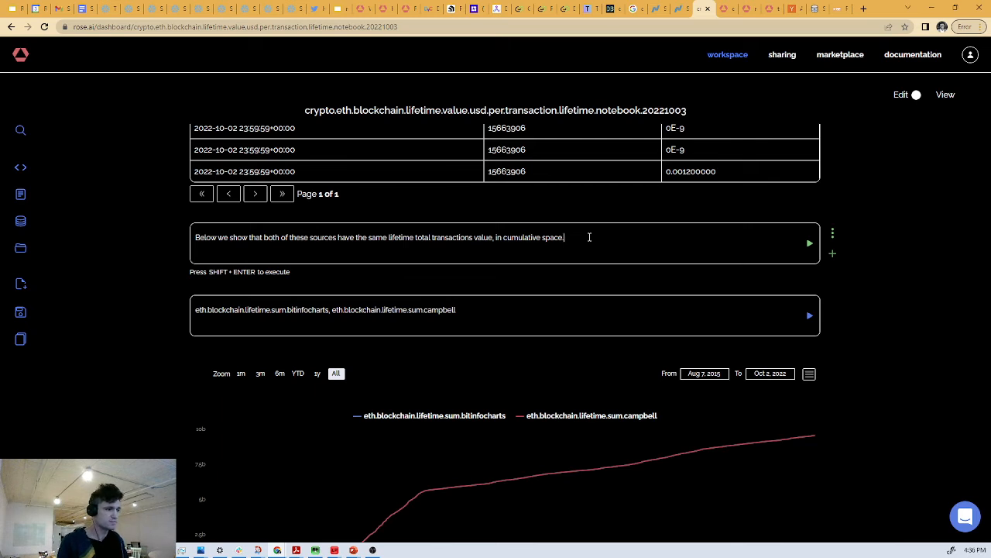
pyautogui.hotkey('shift', 'Return')
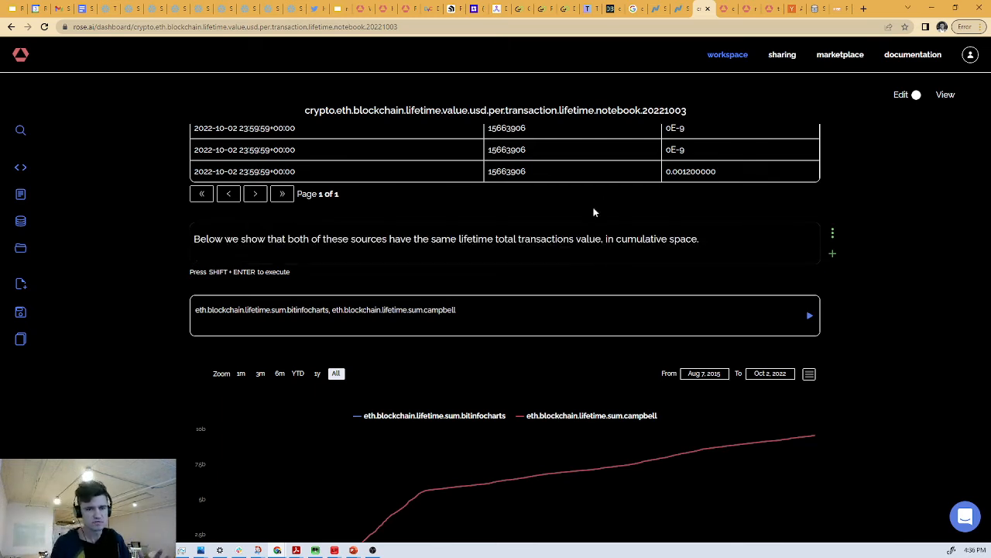
# - Show the tree of eth.blockchain.lifetime.sum.bitinfocharts, expand its total transaction value node to inspect the calculation, and close the tree
pyautogui.scroll(-2, 599, 203)
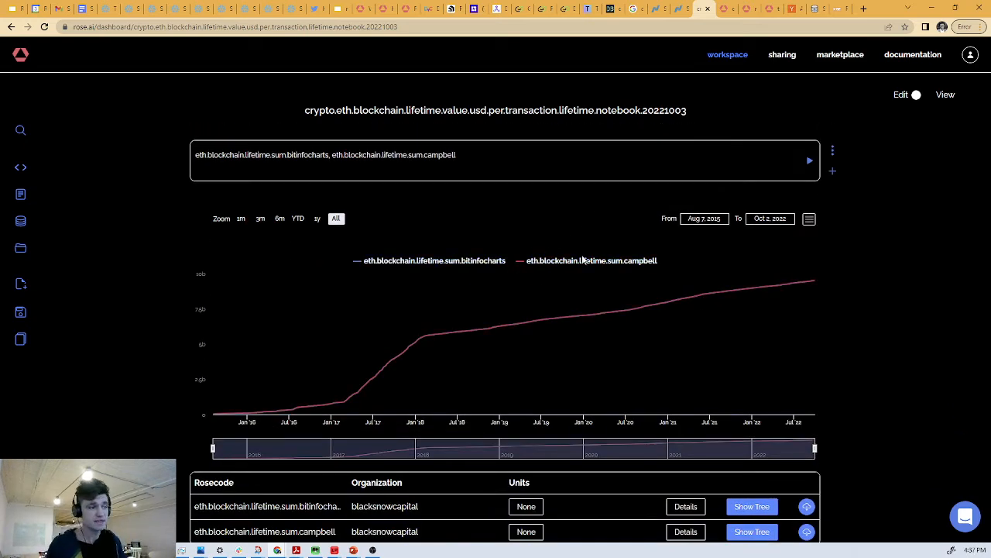
pyautogui.scroll(-1, 599, 270)
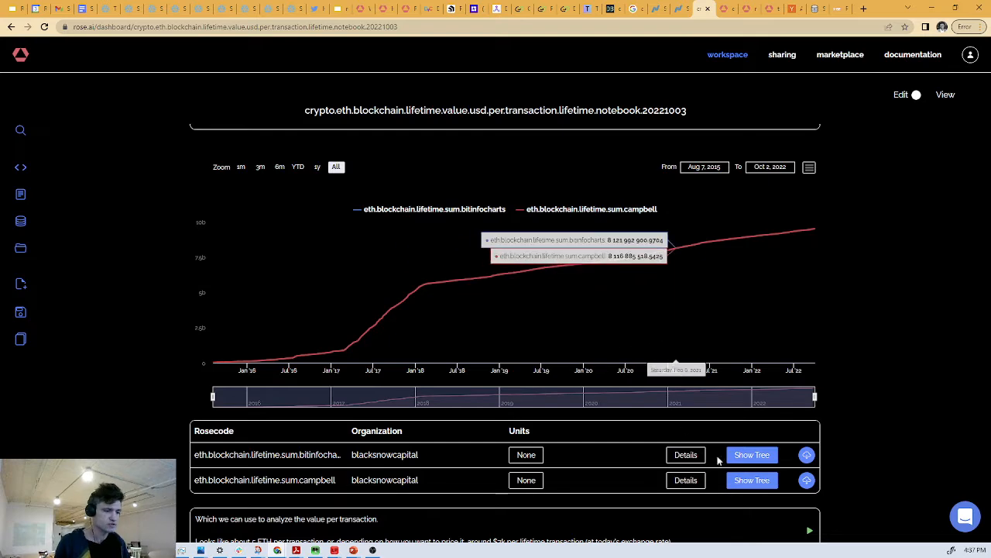
pyautogui.click(742, 457)
pyautogui.scroll(-4, 721, 418)
pyautogui.scroll(2, 600, 326)
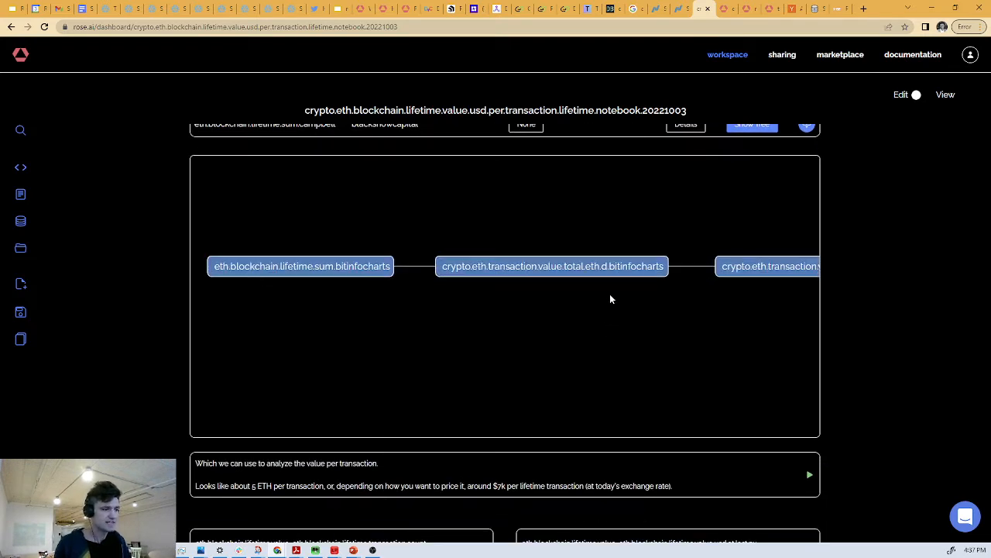
pyautogui.click(620, 276)
pyautogui.scroll(4, 627, 301)
pyautogui.moveTo(628, 302); pyautogui.dragTo(658, 327)
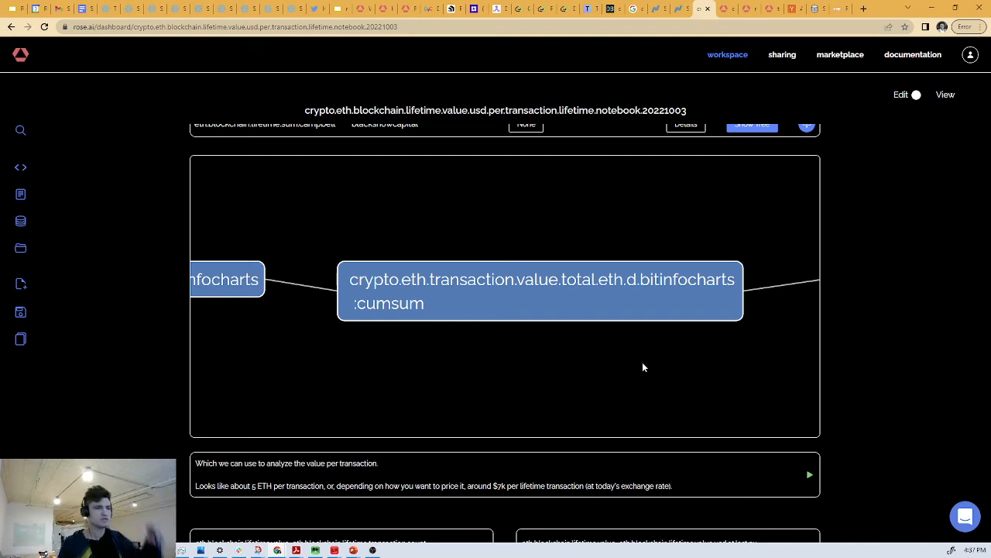
pyautogui.scroll(5, 865, 350)
pyautogui.click(752, 459)
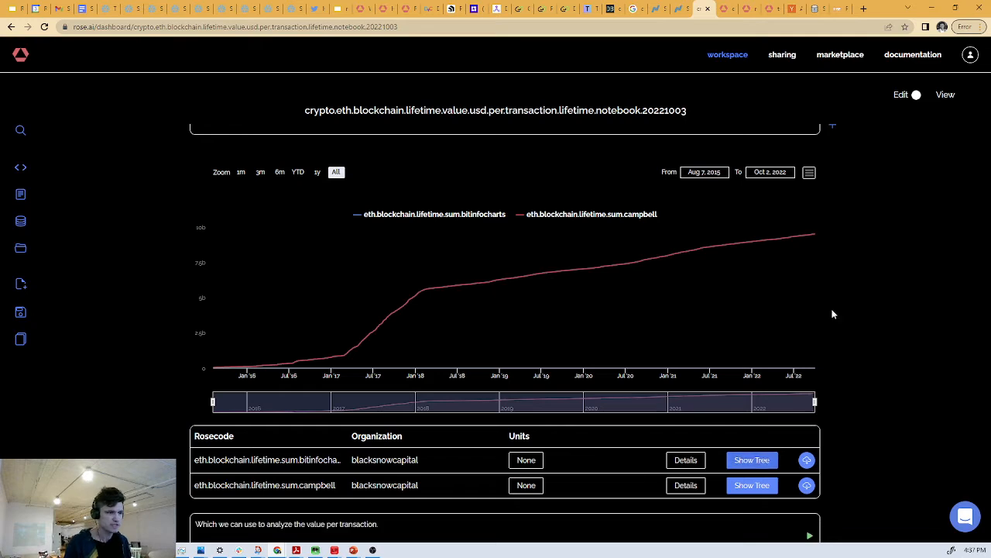
# - Check the latest values on the cumulative lifetime sum chart and on the eth.blockchain.lifetime.value charts further down
pyautogui.moveTo(813, 235)
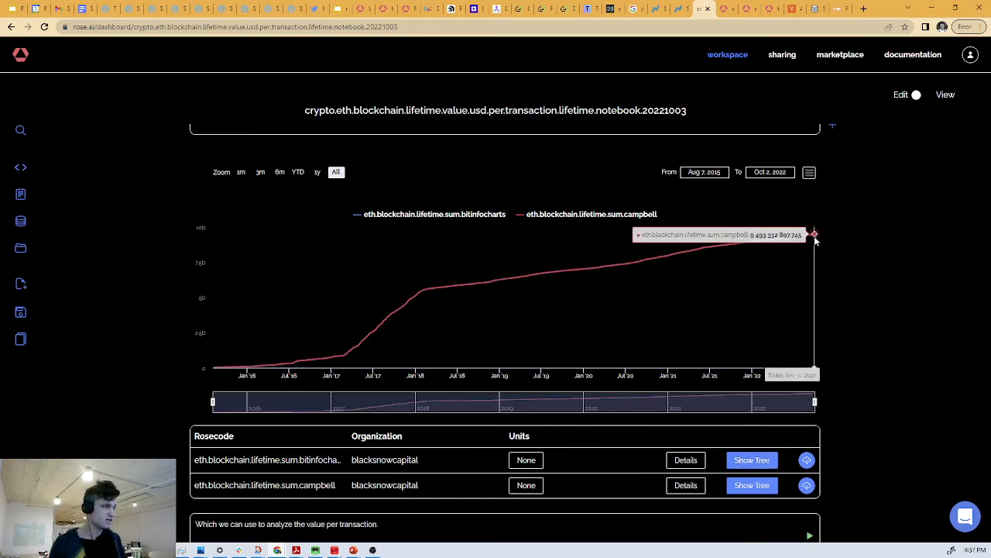
pyautogui.scroll(1, 814, 236)
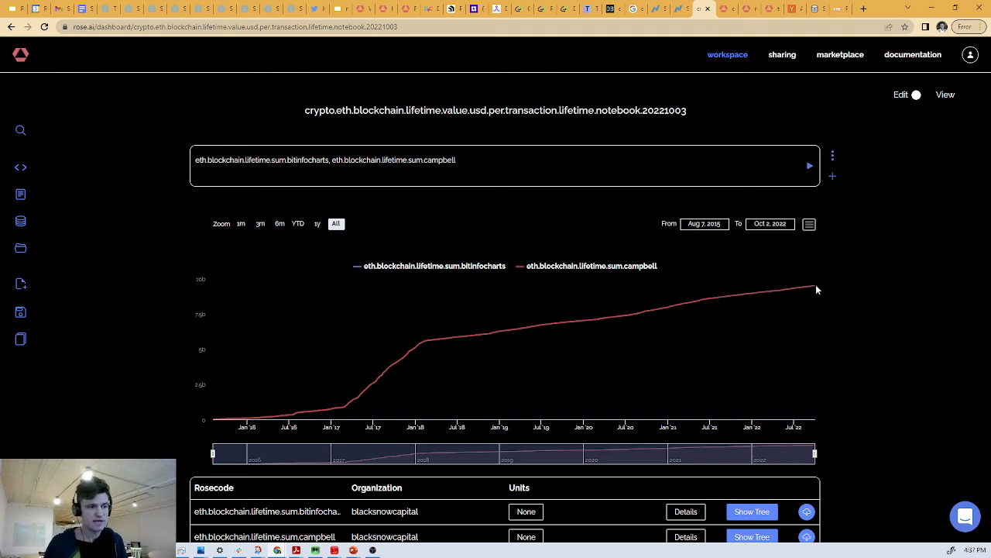
pyautogui.scroll(-8, 827, 279)
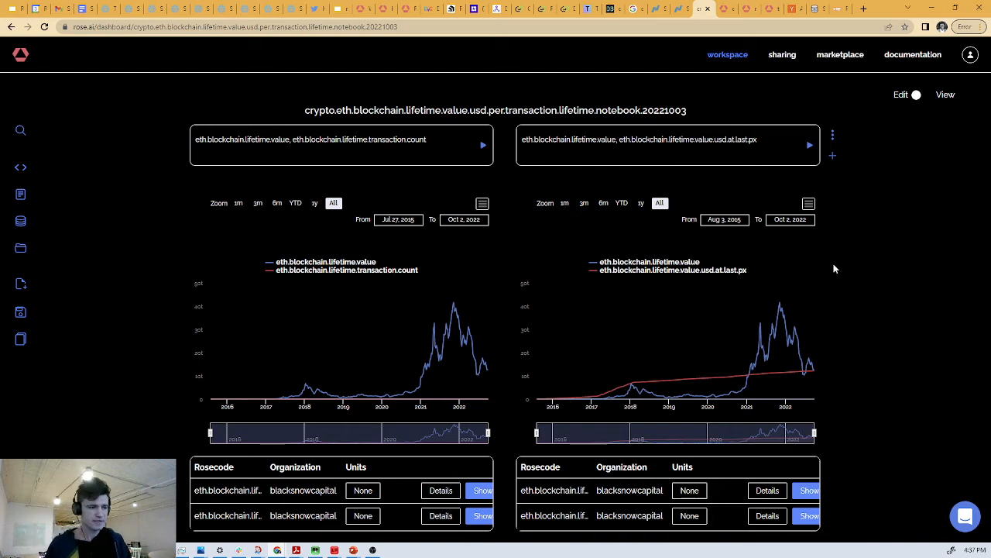
pyautogui.moveTo(815, 375)
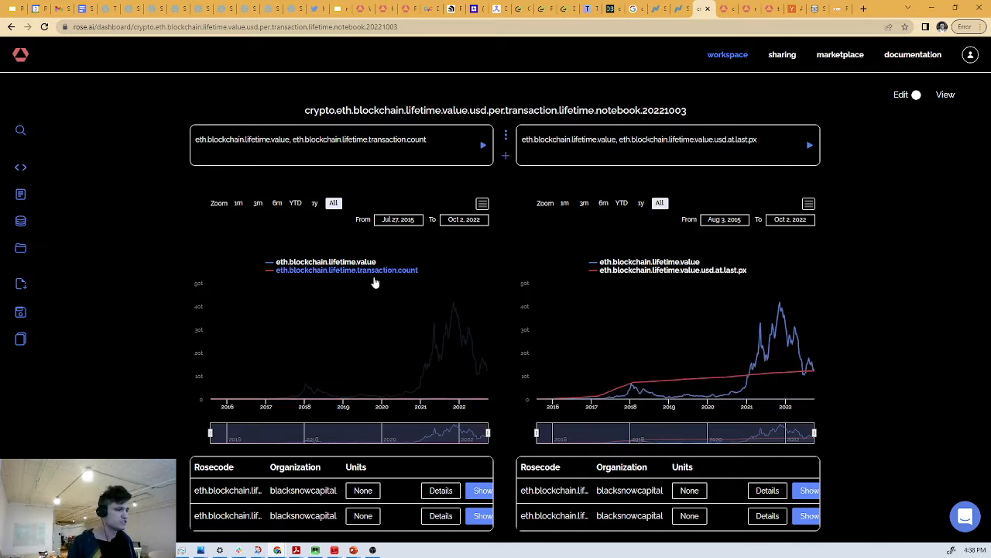
# - Set the units of eth.blockchain.lifetime.transaction.count to "units" in its chart table, keeping eth.blockchain.lifetime.value at None
pyautogui.click(364, 516)
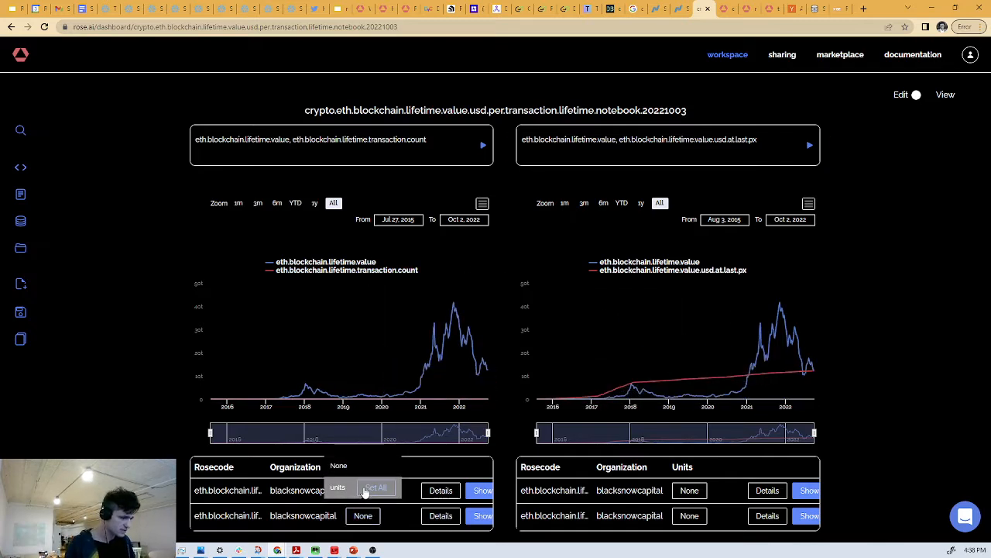
pyautogui.click(358, 488)
pyautogui.click(355, 515)
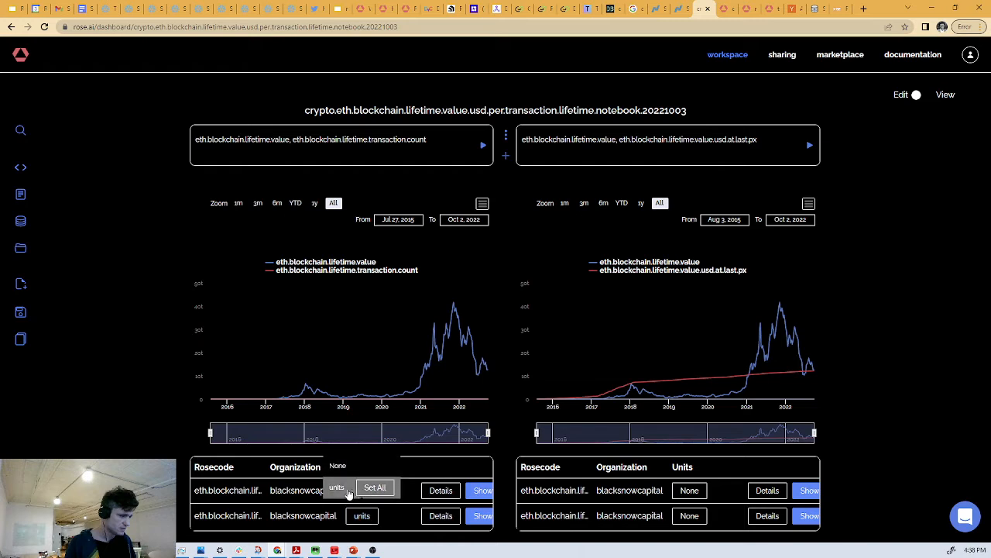
pyautogui.click(305, 488)
pyautogui.click(354, 490)
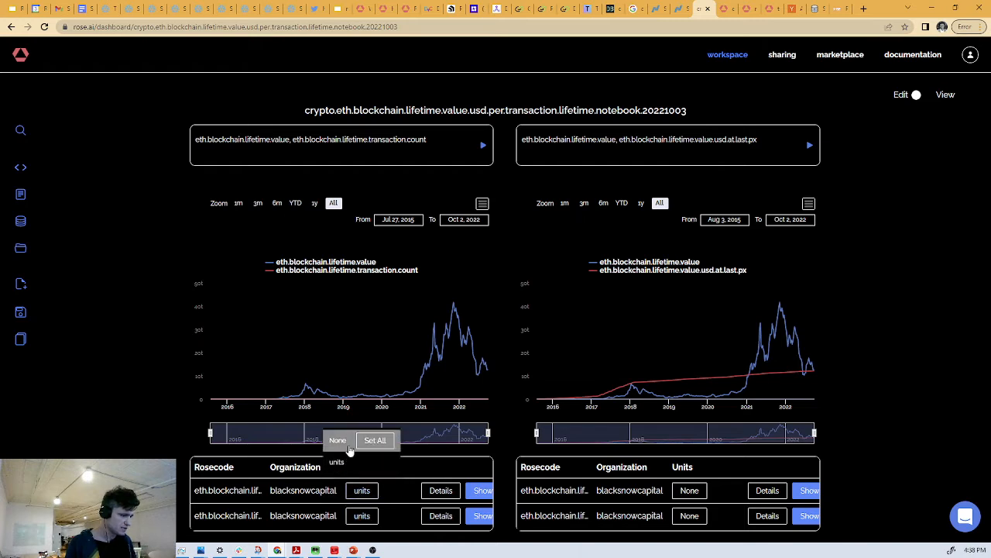
pyautogui.click(349, 451)
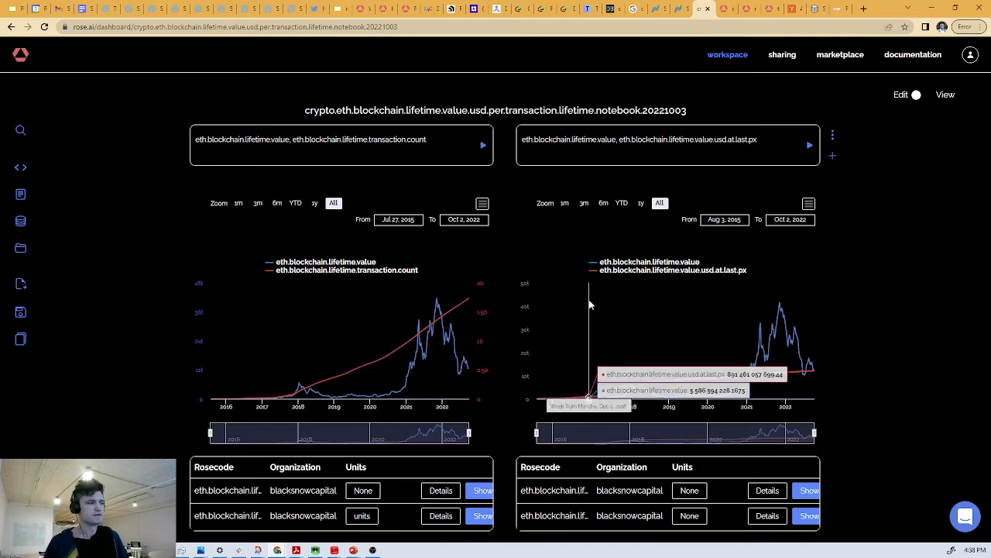
# - Show the tree of eth.blockchain.lifetime.value.usd.at.last.px to inspect its calculation, close the tree, and check its chart against eth.blockchain.lifetime.value
pyautogui.scroll(-3, 642, 282)
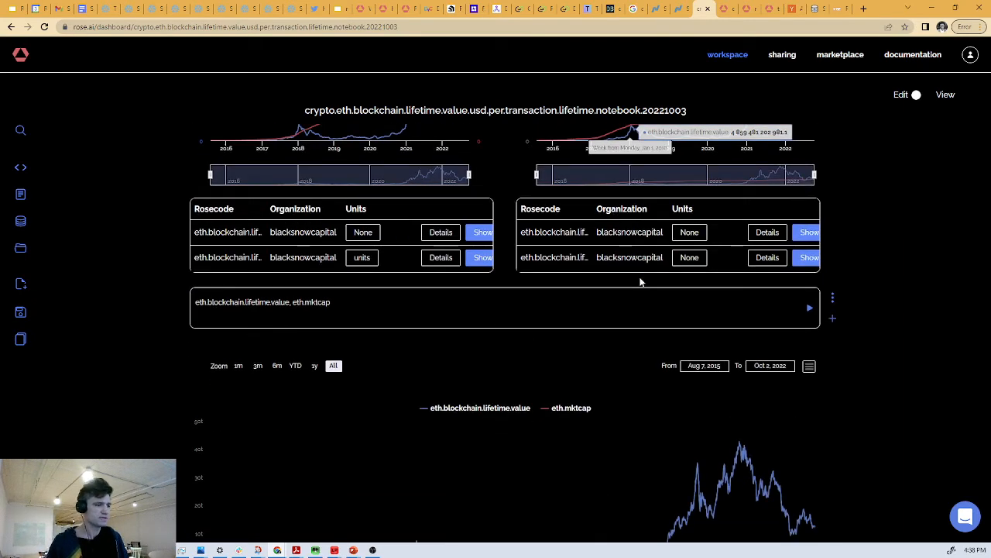
pyautogui.click(798, 260)
pyautogui.scroll(-2, 775, 268)
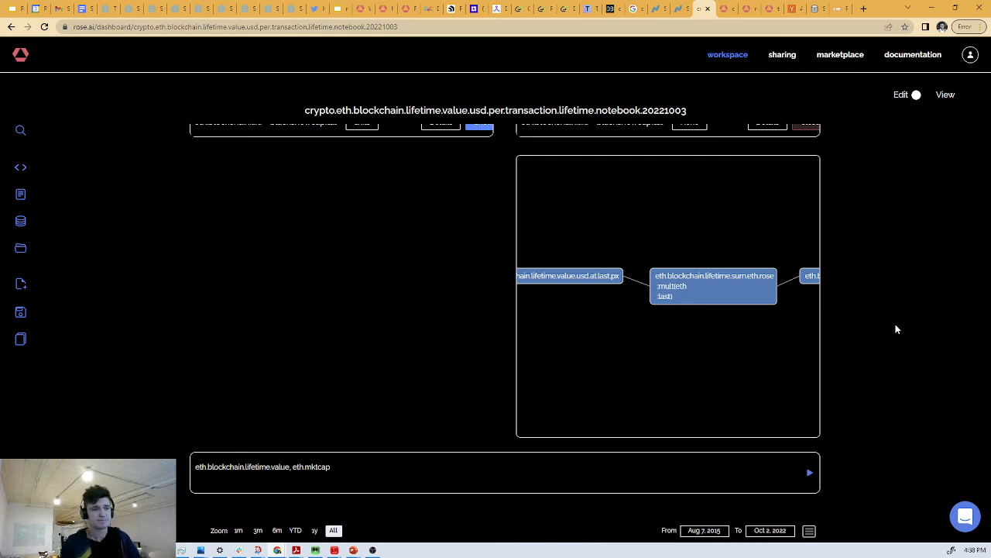
pyautogui.scroll(4, 858, 290)
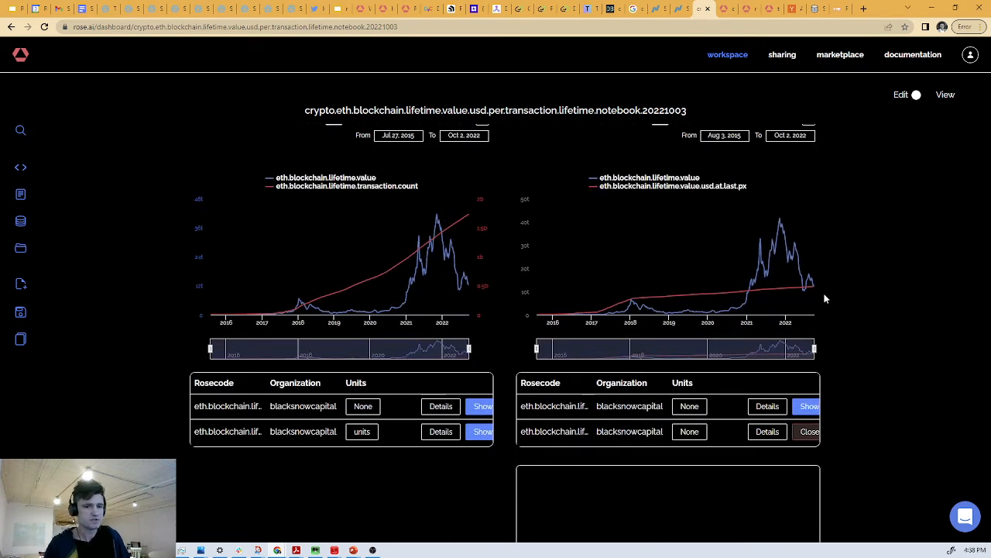
pyautogui.scroll(-2, 834, 300)
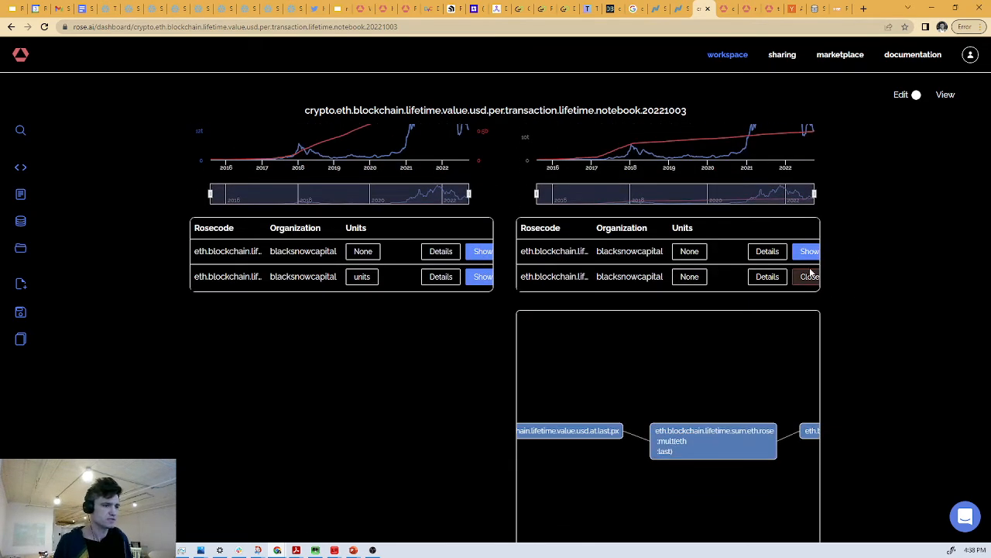
pyautogui.click(809, 276)
pyautogui.scroll(-4, 849, 239)
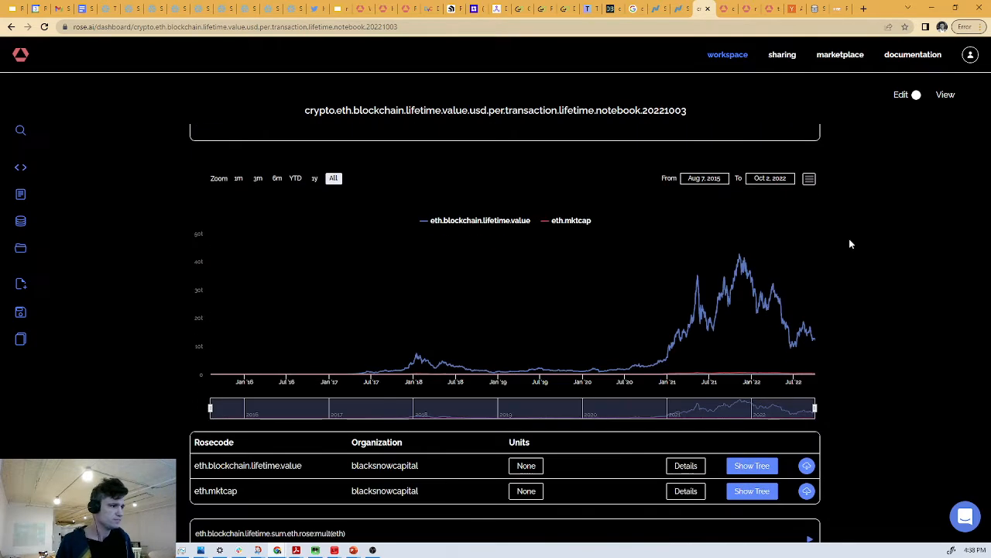
pyautogui.scroll(4, 827, 230)
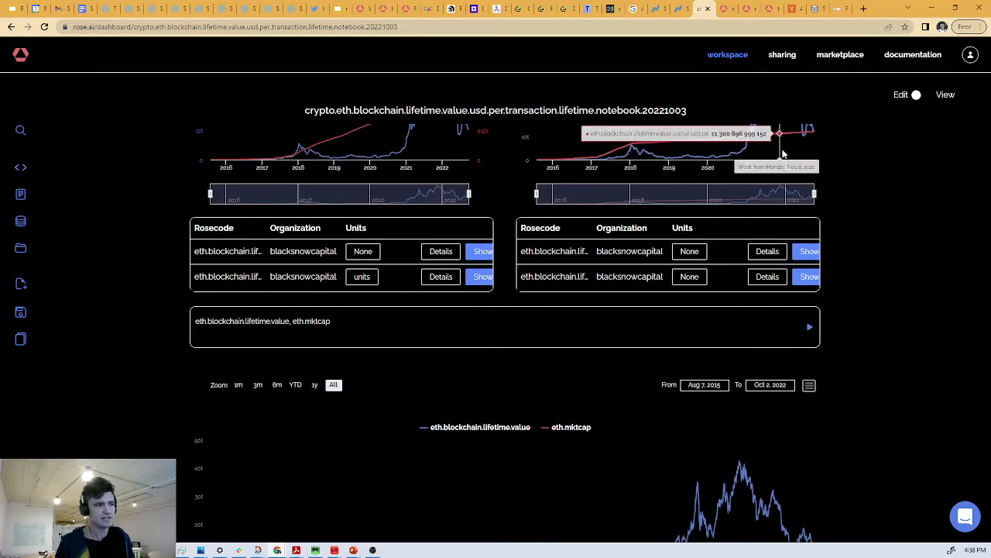
pyautogui.scroll(2, 790, 201)
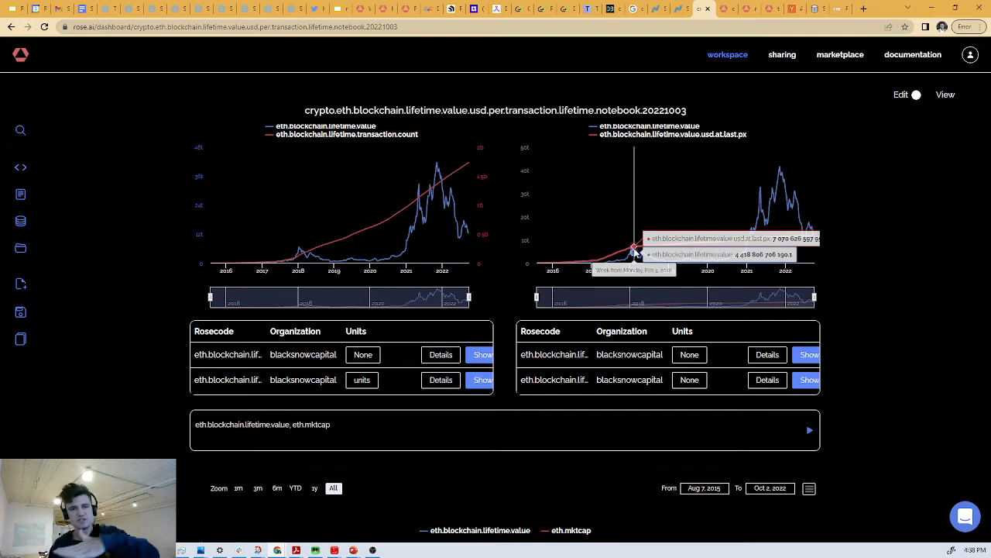
# - Set the units of eth.mktcap to "units" in the chart comparing it with eth.blockchain.lifetime.value
pyautogui.scroll(-7, 821, 228)
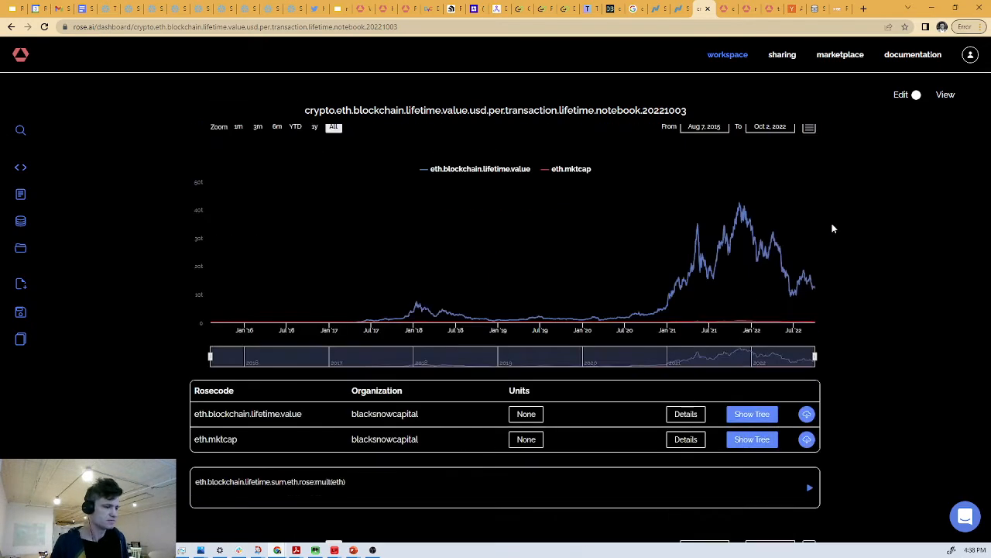
pyautogui.click(684, 441)
pyautogui.click(633, 410)
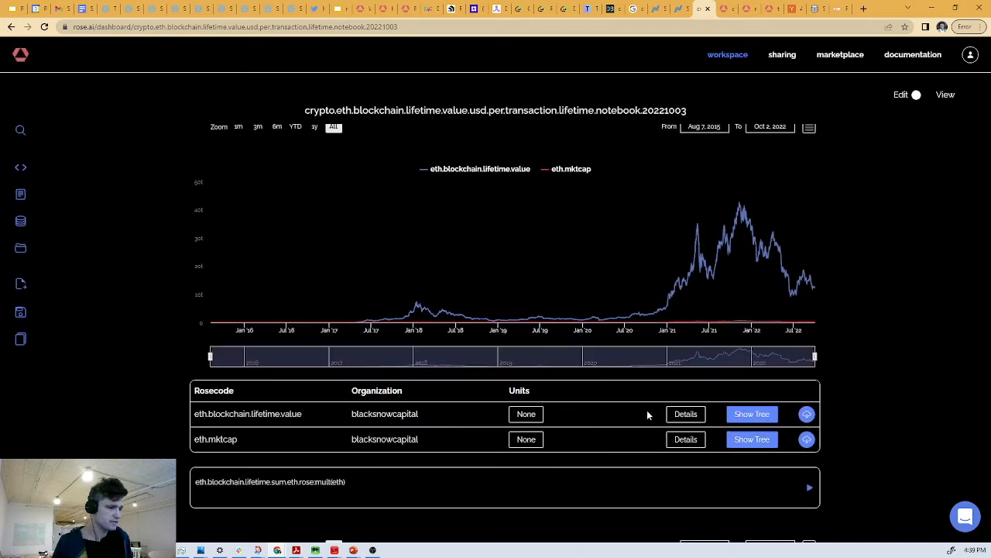
pyautogui.click(517, 445)
pyautogui.click(501, 417)
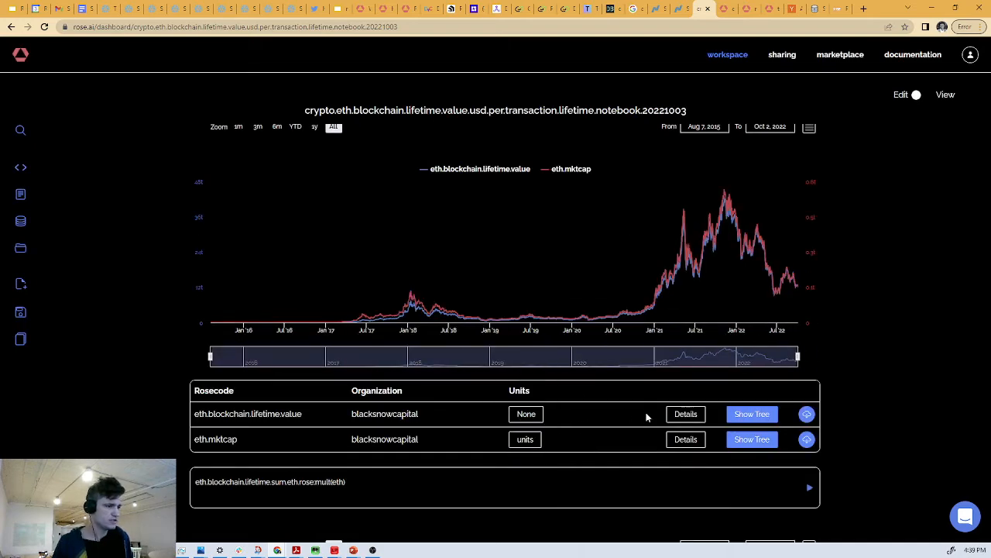
# - Hide the eth.blockchain.lifetime.value series in the US GDP comparison chart, leaving only eth.blockchain.lifetime.value:div(usa.gdp:filltoday) plotted
pyautogui.scroll(-5, 647, 419)
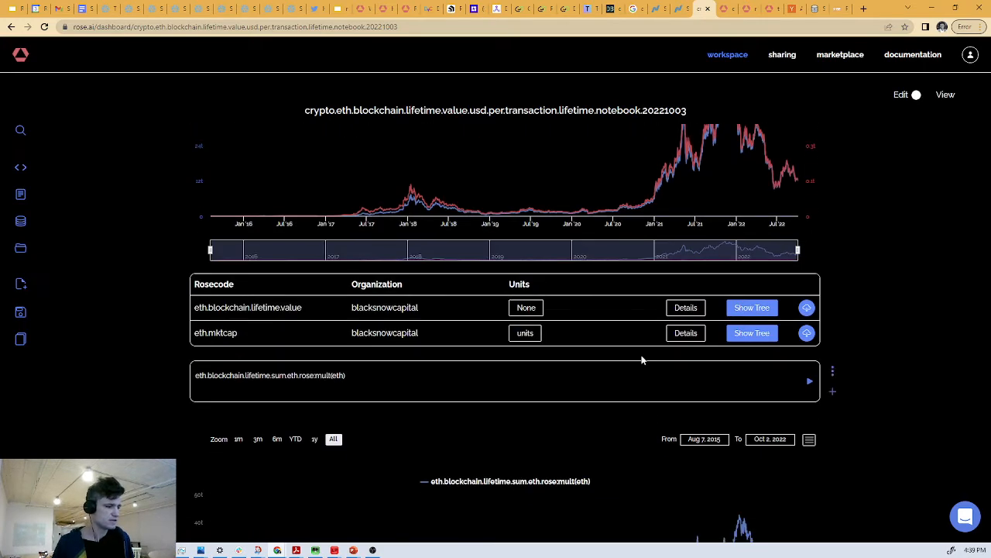
pyautogui.scroll(-10, 818, 290)
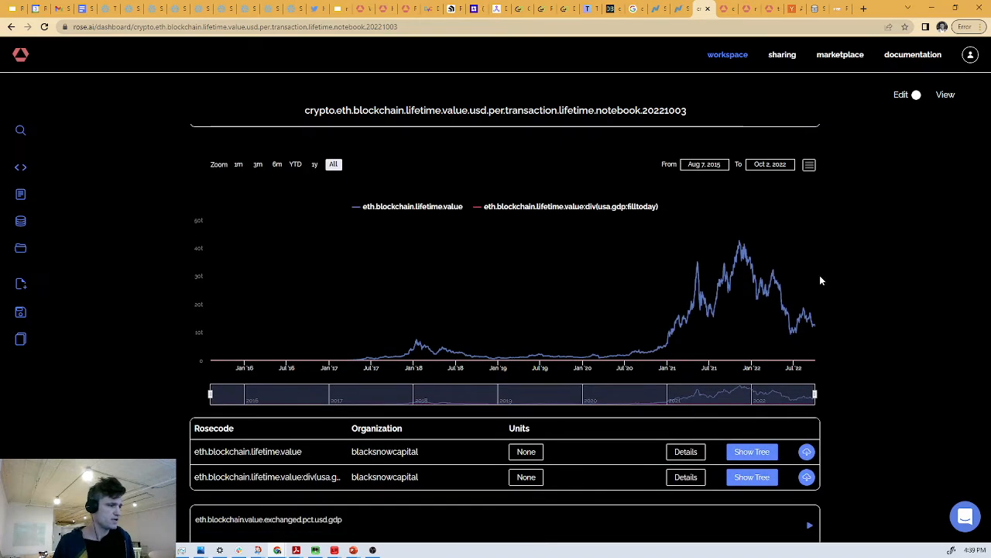
pyautogui.scroll(2, 820, 280)
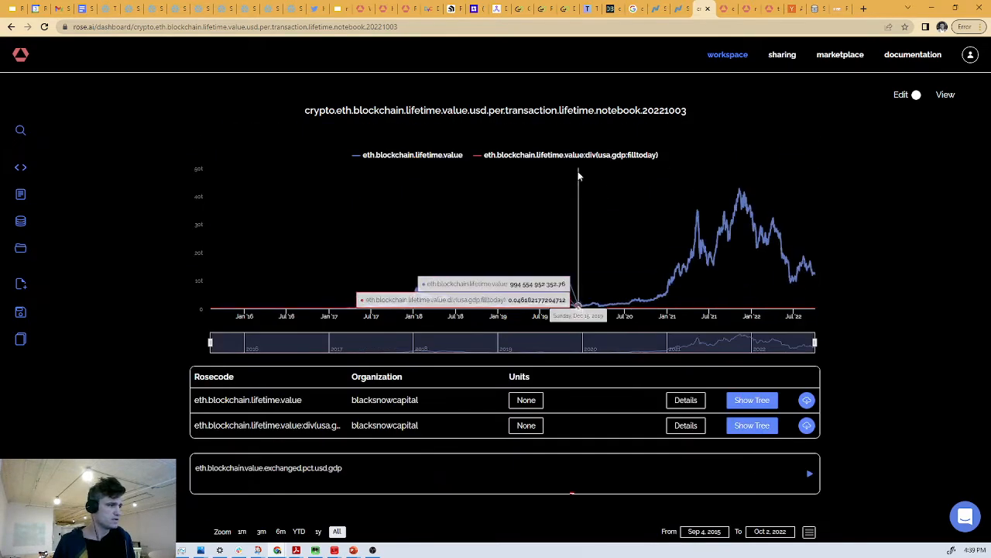
pyautogui.click(446, 154)
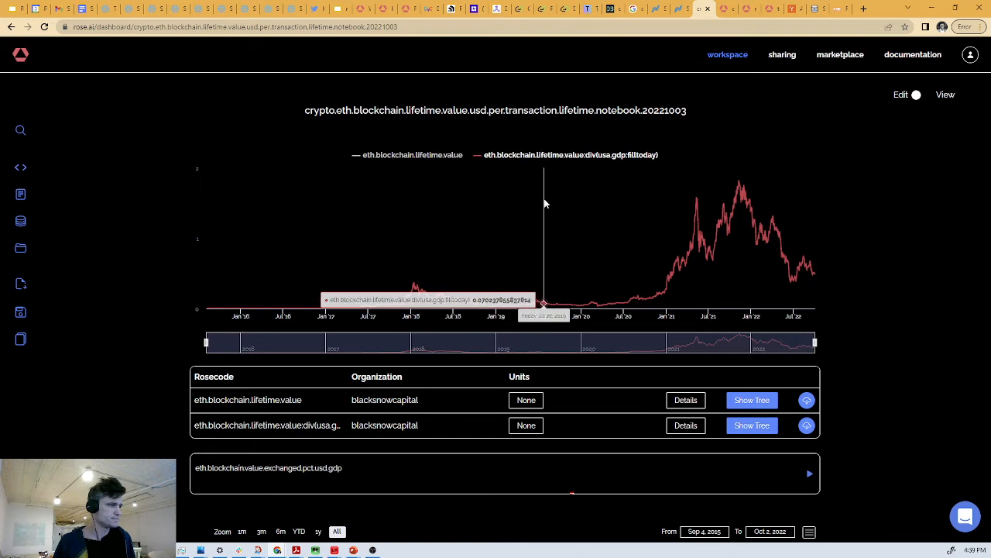
pyautogui.scroll(1, 614, 222)
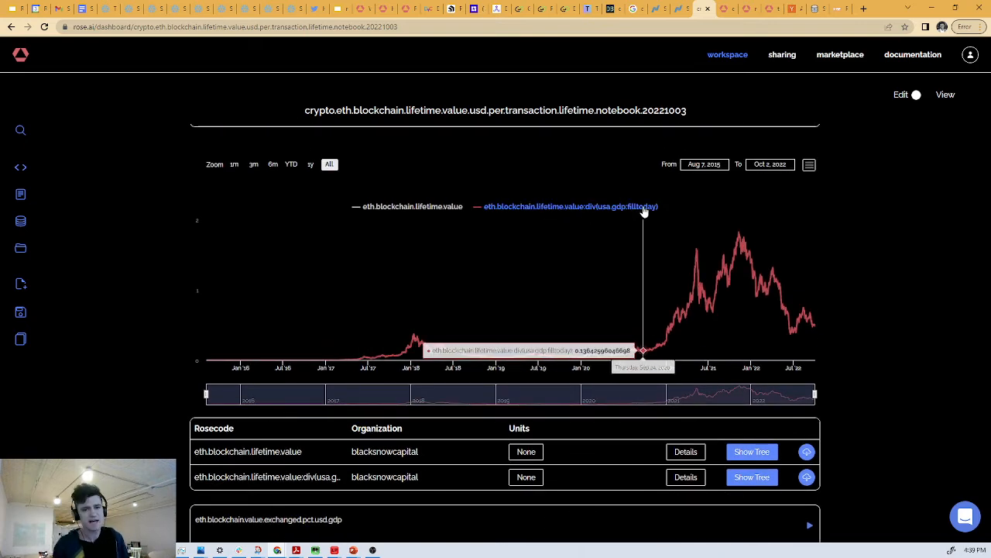
# - Show the tree of eth.blockchain.value.exchanged.pct.usd.gdp, inspect the inputs of its annualized node, and check the values on its chart
pyautogui.scroll(-8, 746, 292)
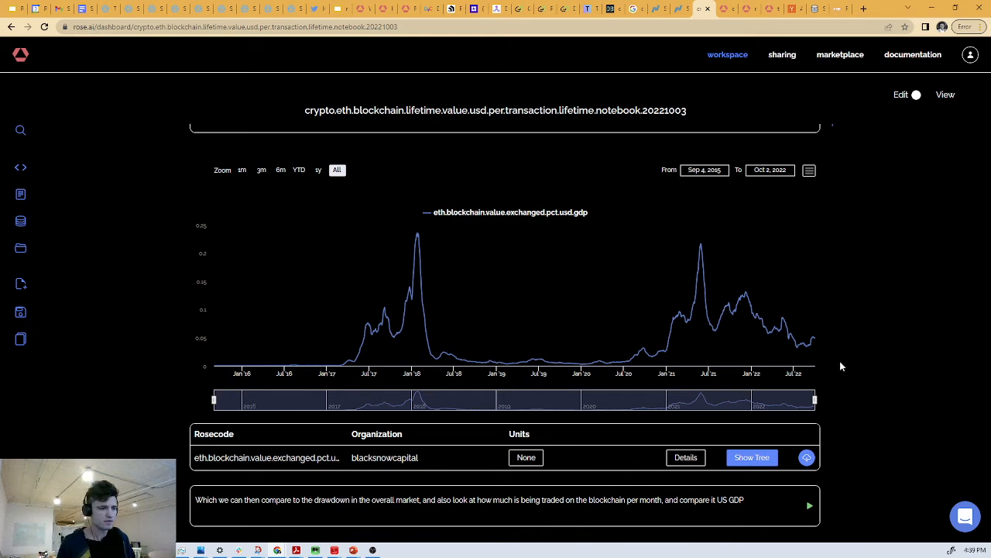
pyautogui.click(753, 457)
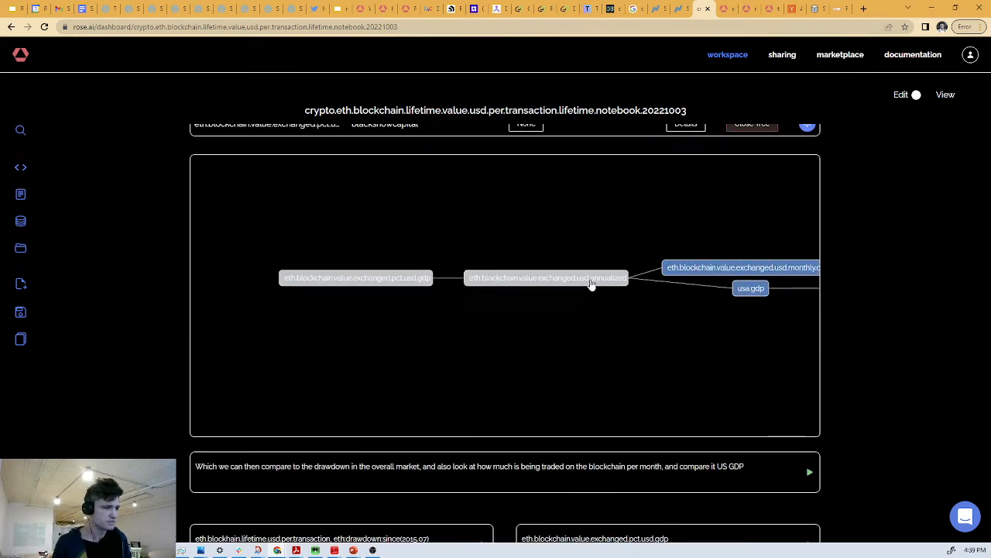
pyautogui.click(655, 283)
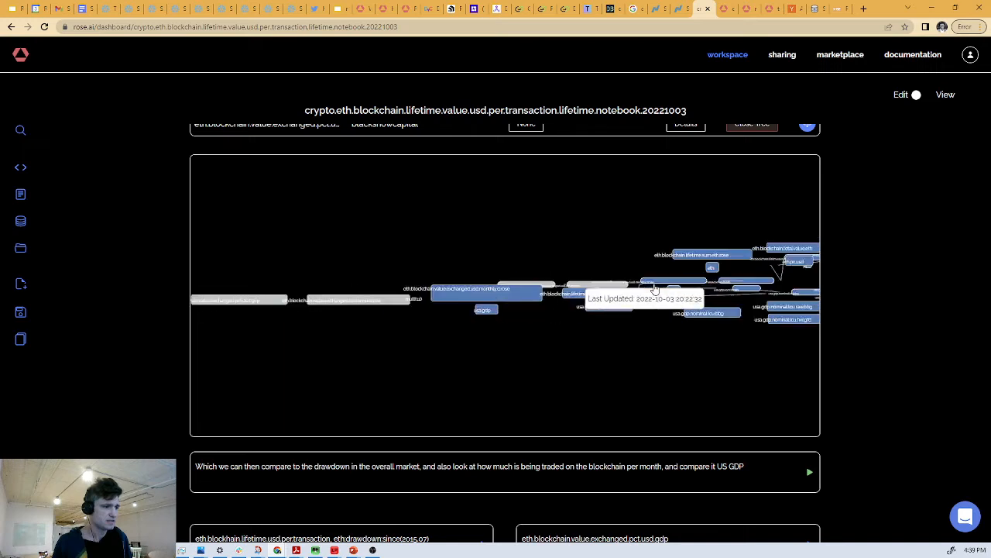
pyautogui.scroll(2, 621, 326)
pyautogui.moveTo(613, 332); pyautogui.dragTo(632, 350)
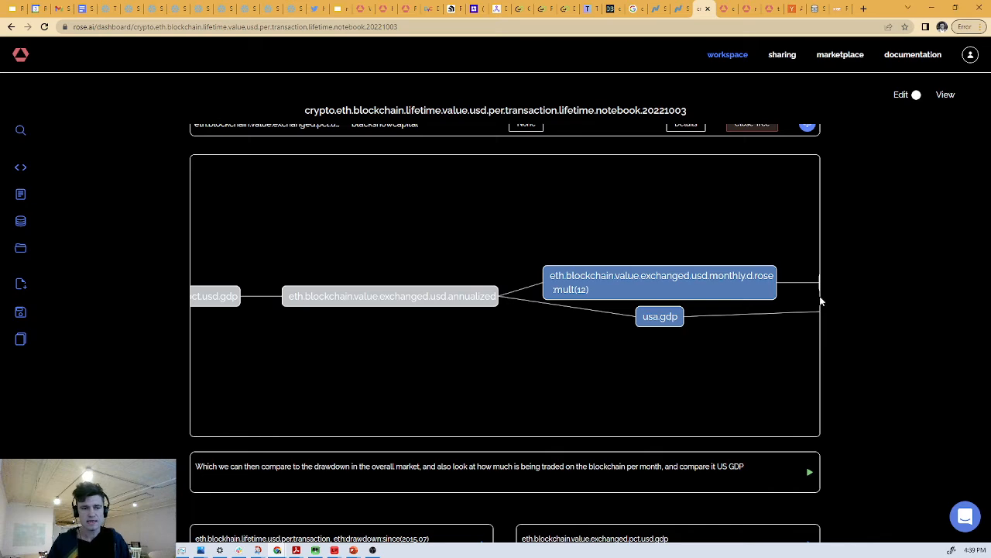
pyautogui.scroll(2, 841, 286)
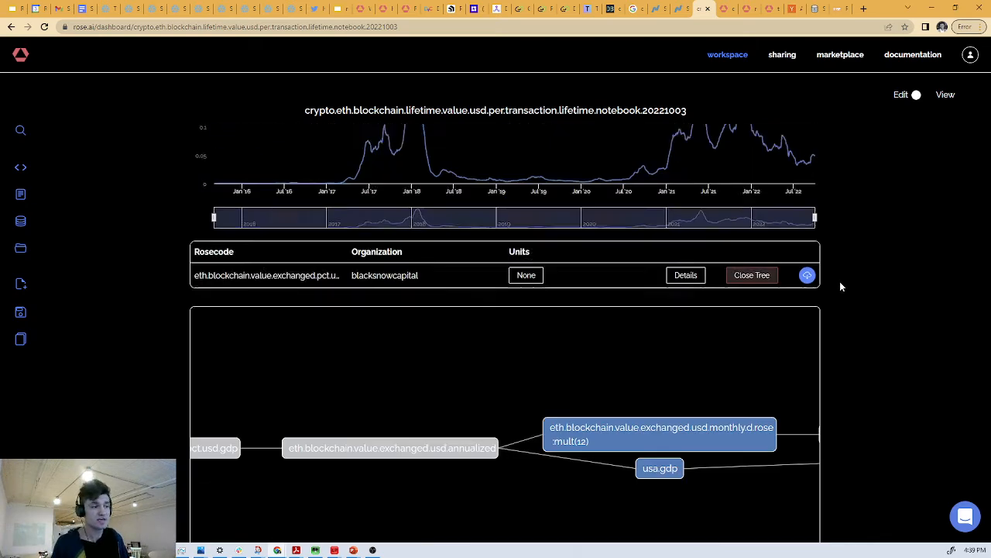
pyautogui.scroll(2, 841, 285)
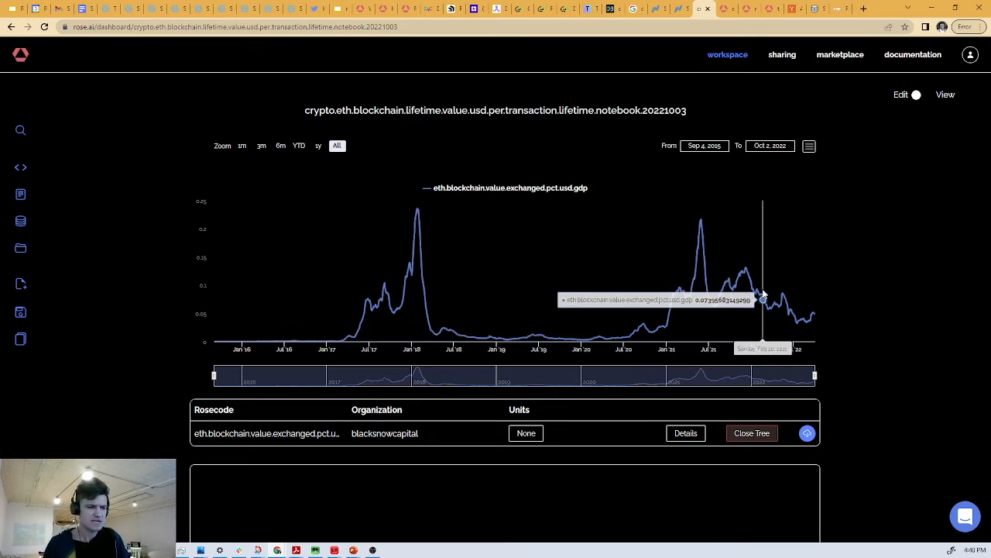
# - Review the remaining charts on drawdown, percentage of US GDP, lifetime value per transaction, and the log of lifetime value versus market cap
pyautogui.scroll(-10, 824, 283)
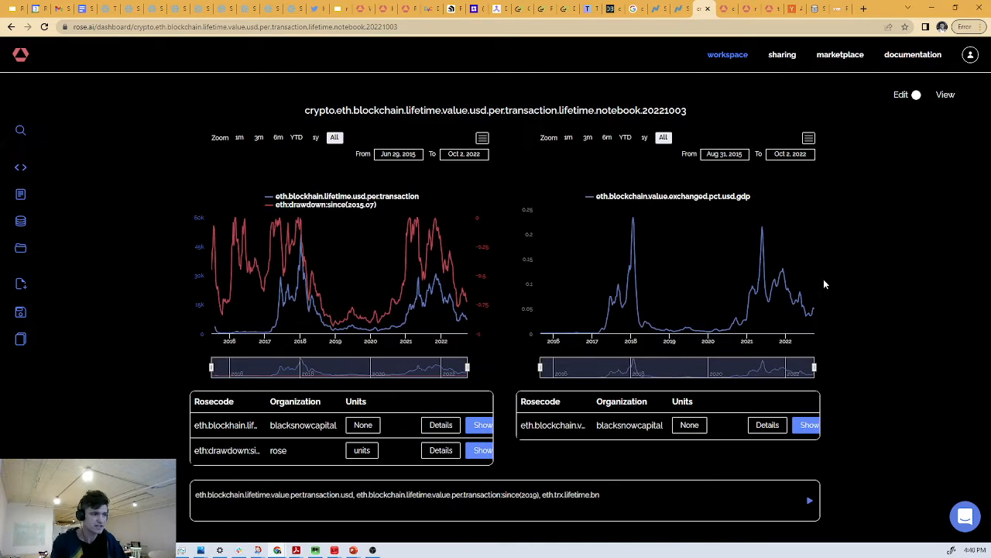
pyautogui.scroll(-5, 823, 281)
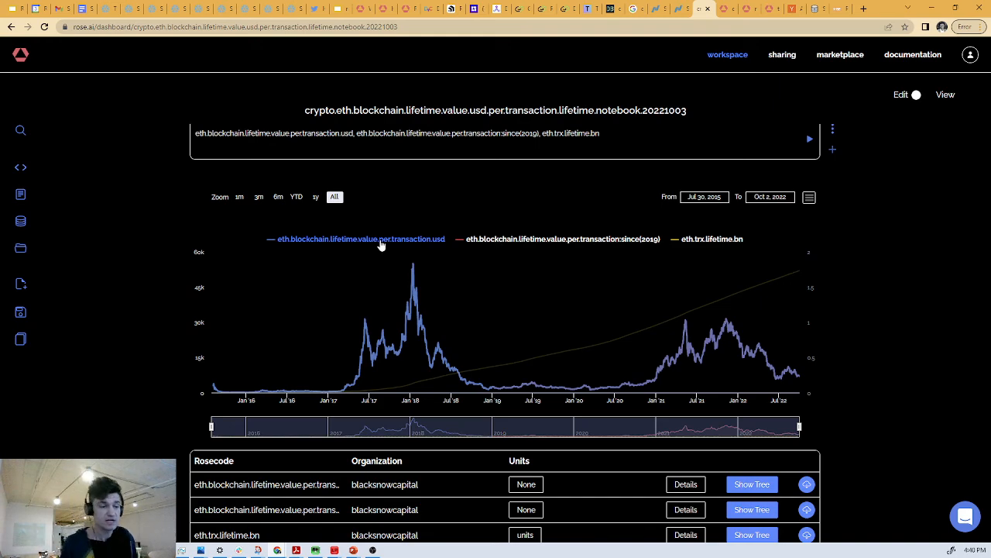
pyautogui.scroll(-2, 460, 259)
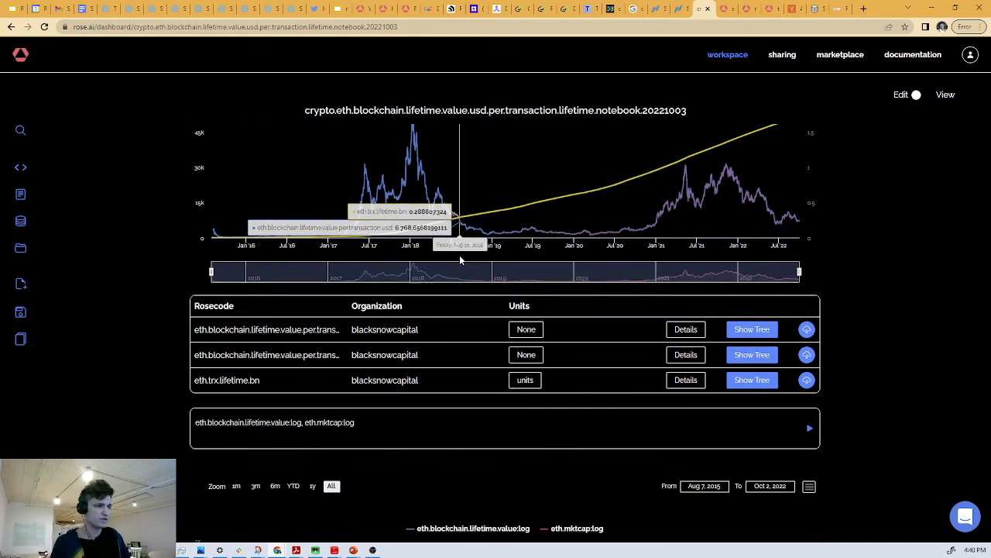
pyautogui.scroll(2, 462, 259)
pyautogui.scroll(-5, 465, 263)
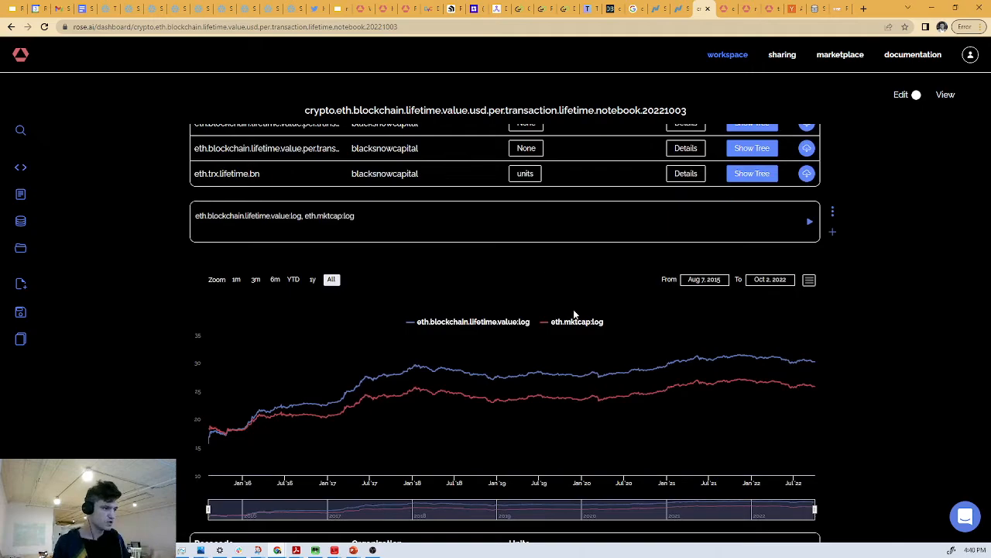
pyautogui.scroll(-10, 763, 336)
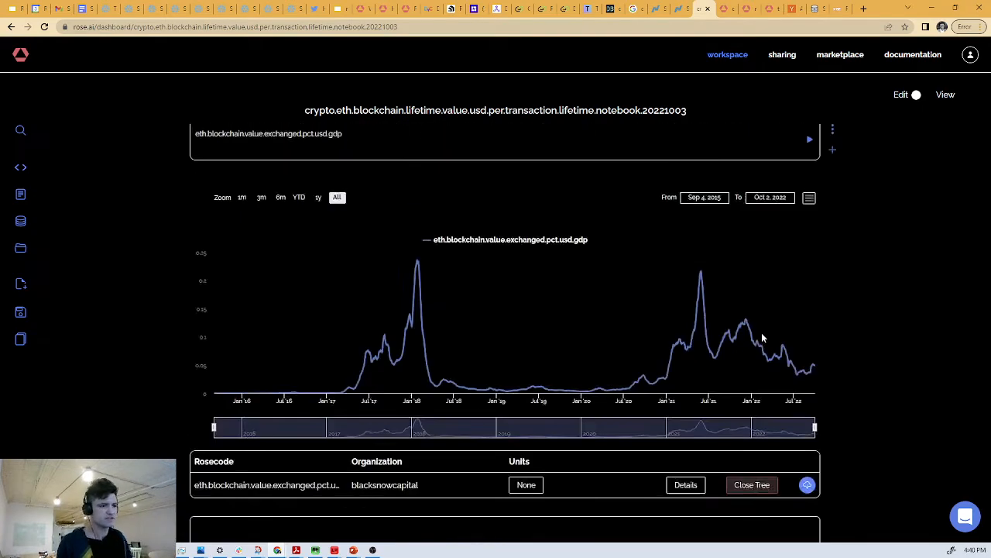
# - Title the chart comparing the bitinfocharts and eth.blockchain.total.value.eth series "Daily Transaction Volume on Eth Blockchain (in eth)"
pyautogui.scroll(15, 763, 337)
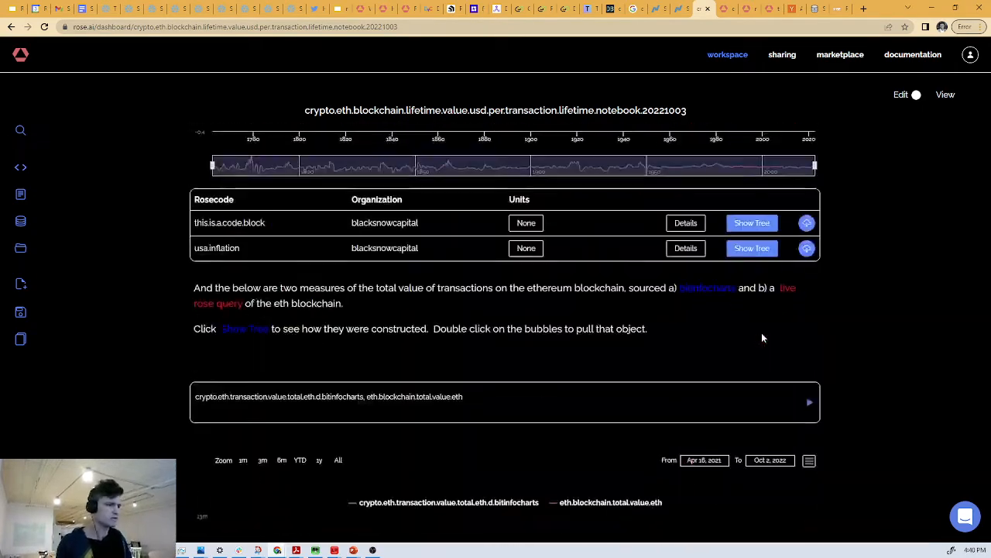
pyautogui.scroll(-4, 770, 294)
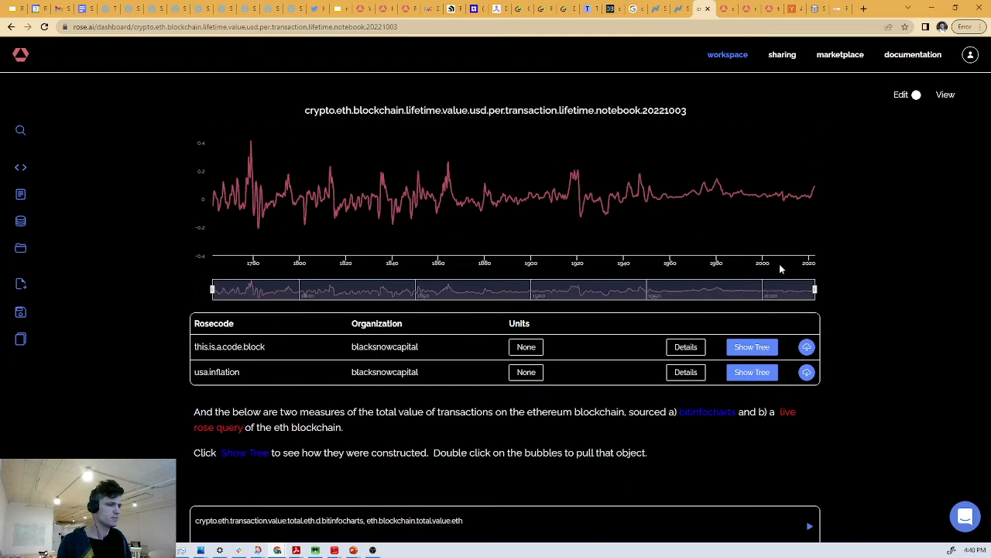
pyautogui.scroll(-5, 779, 242)
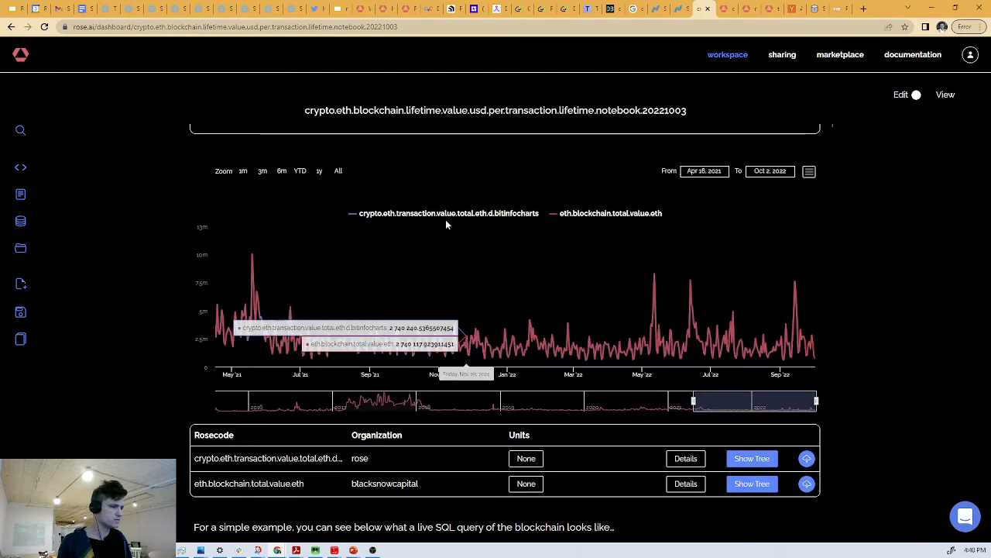
pyautogui.click(809, 171)
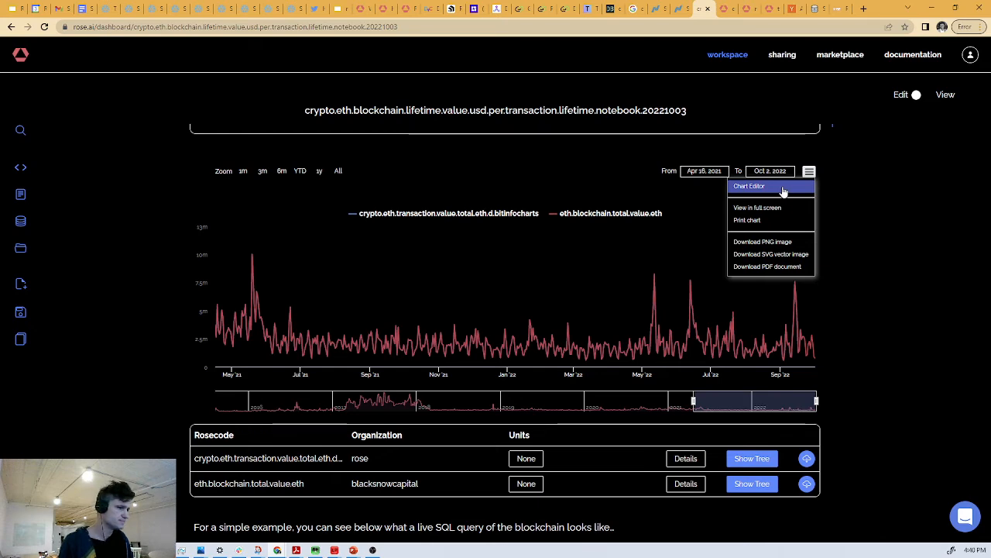
pyautogui.click(784, 190)
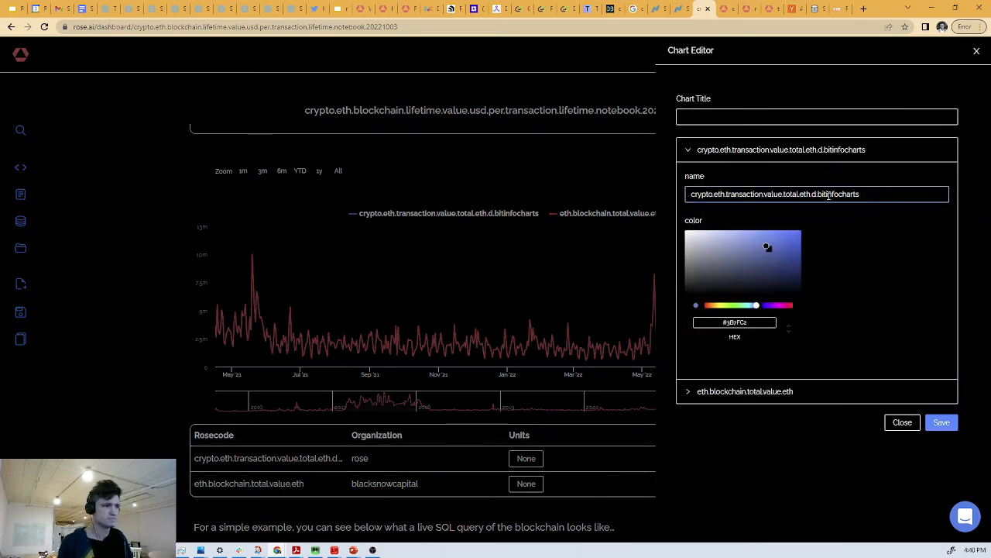
pyautogui.click(703, 114)
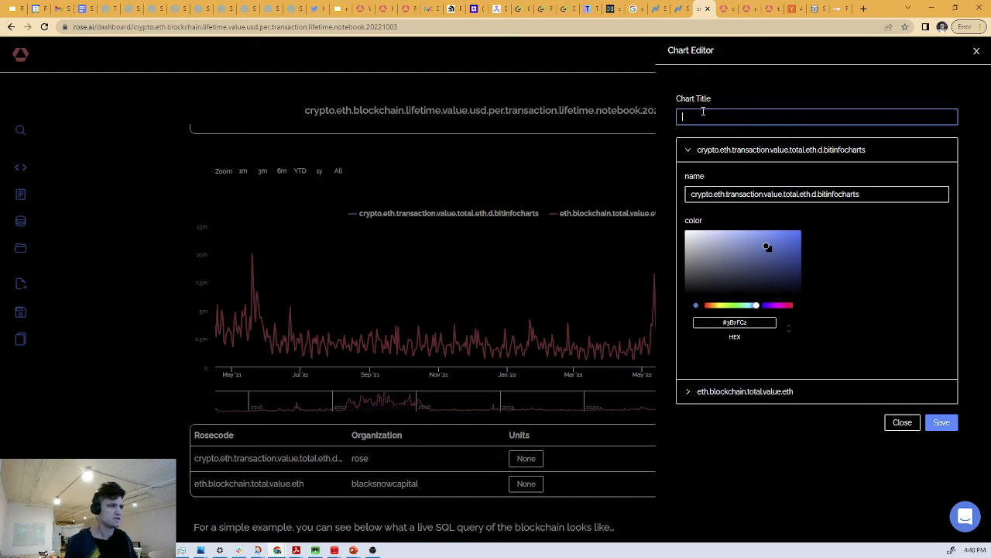
pyautogui.write('Daily T')
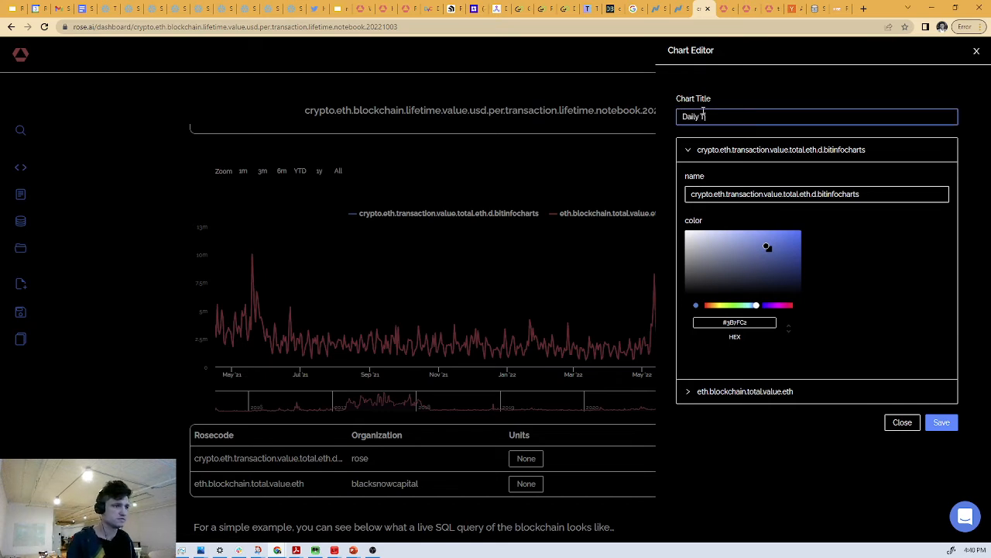
pyautogui.write('rans')
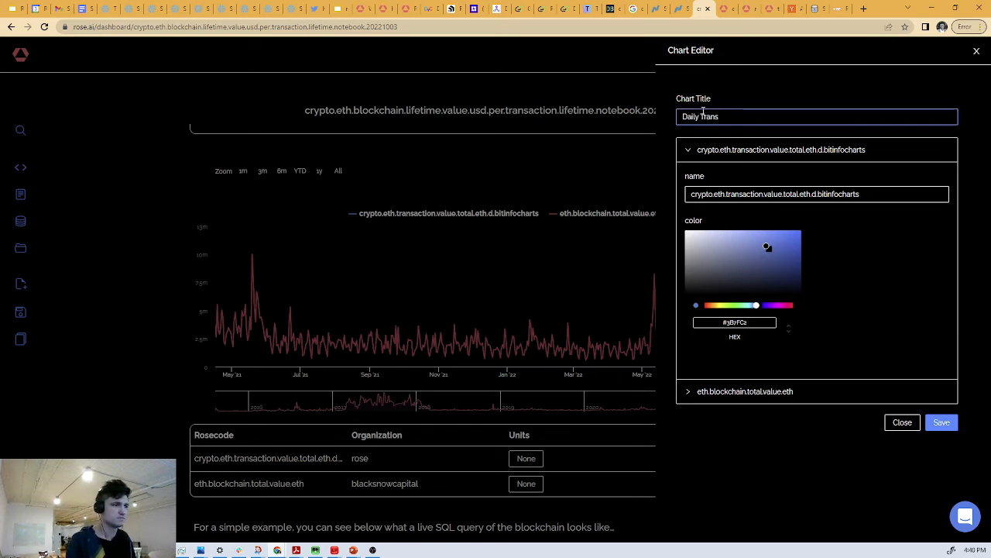
pyautogui.write('action Vo')
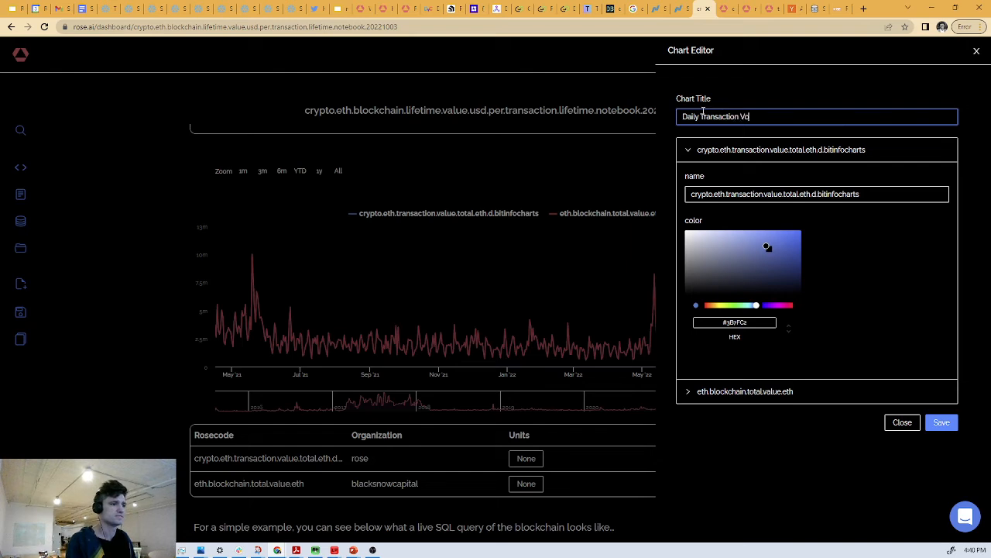
pyautogui.write('lume on Eth')
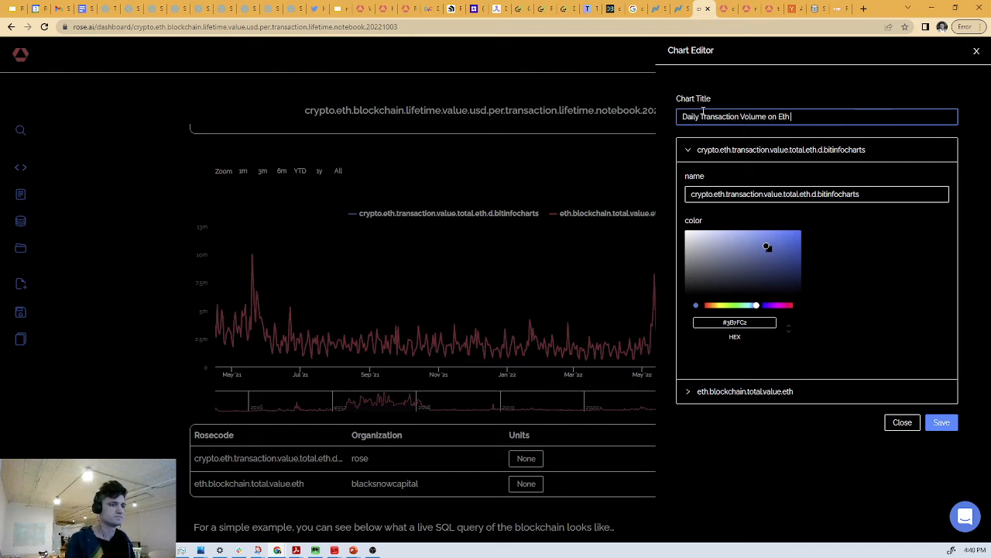
pyautogui.write(' Blockchain (in eT')
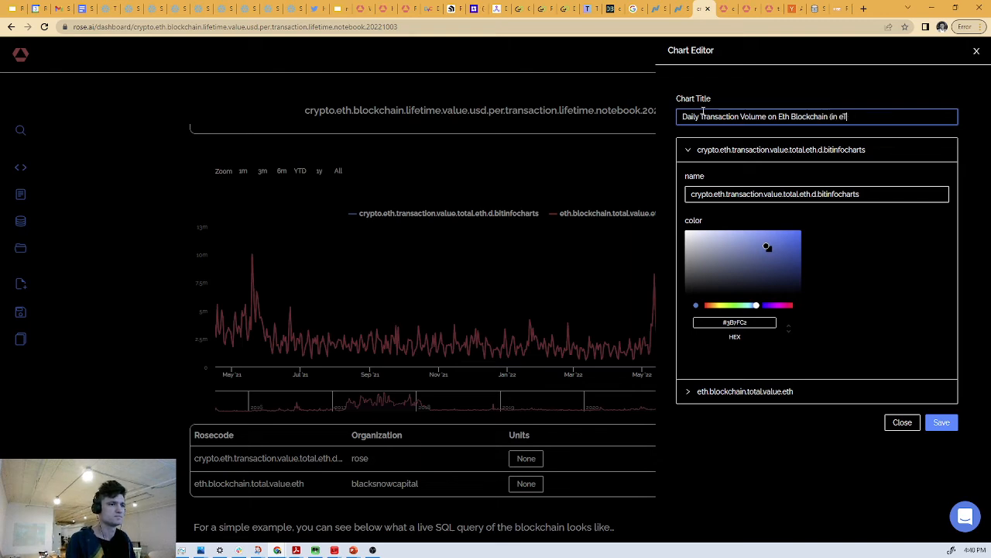
pyautogui.write('h)')
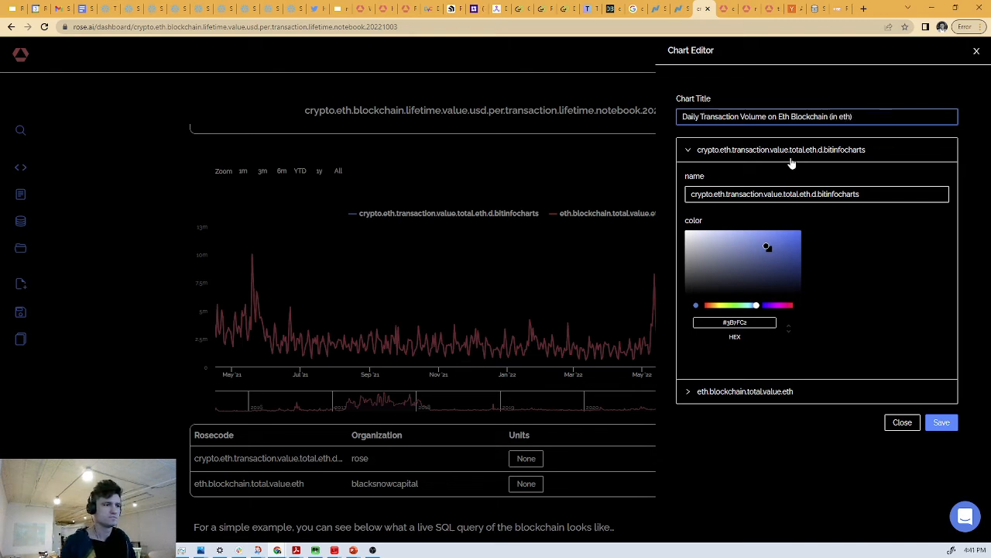
# - Rename the crypto.eth.transaction.value.total.eth.d.bitinfocharts series to "from BitInfoCharts" in the daily volume chart
pyautogui.click(790, 154)
pyautogui.click(796, 153)
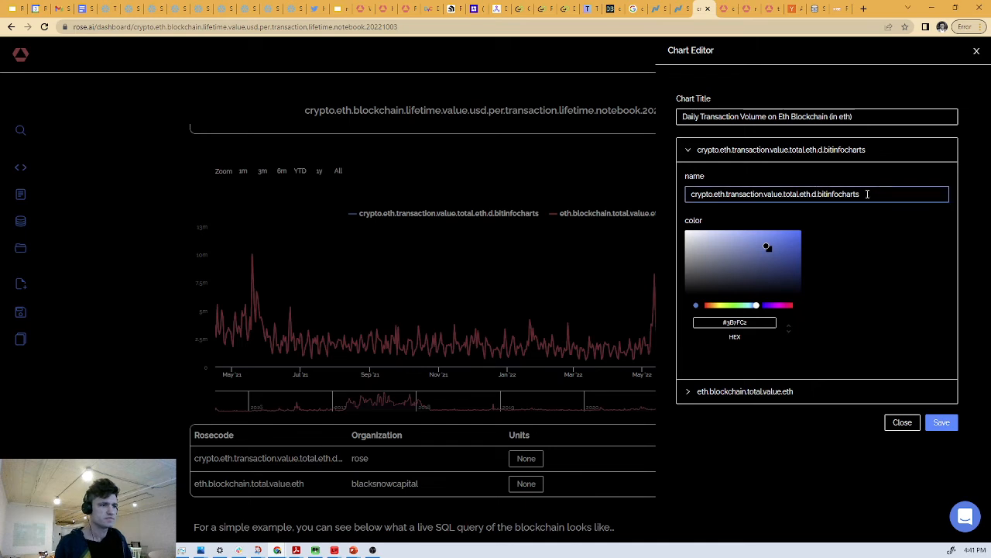
pyautogui.moveTo(867, 194); pyautogui.dragTo(547, 176)
pyautogui.write('from ')
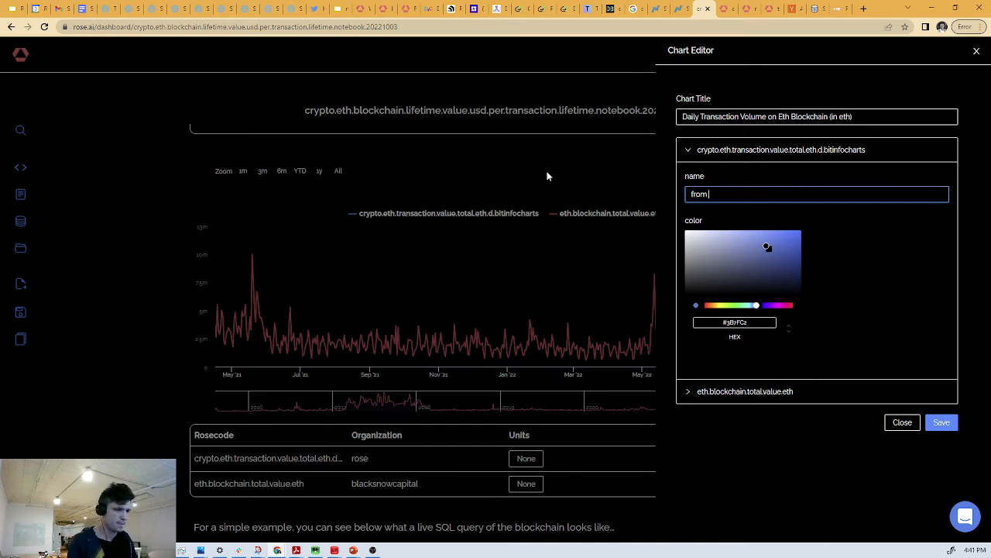
pyautogui.write('BitInf')
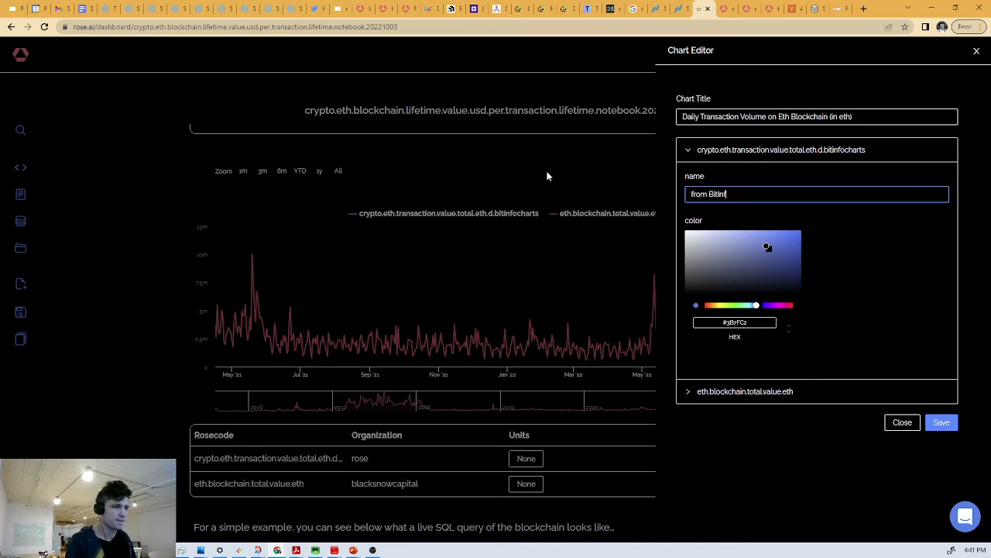
pyautogui.write('oCharts')
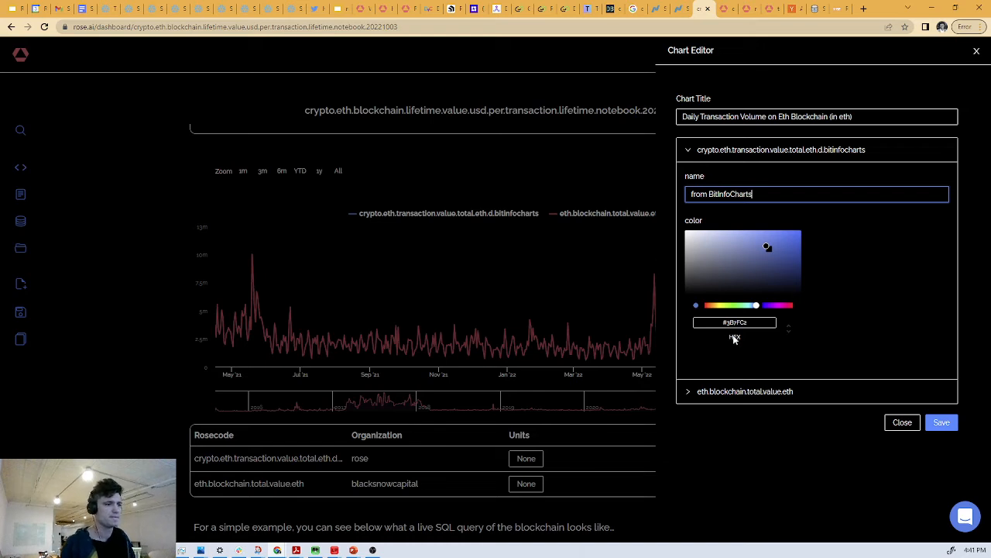
# - Rename the eth.blockchain.total.value.eth series to "from Rose pulling the blockchain" and save the chart edits
pyautogui.click(763, 392)
pyautogui.moveTo(810, 219); pyautogui.dragTo(633, 230)
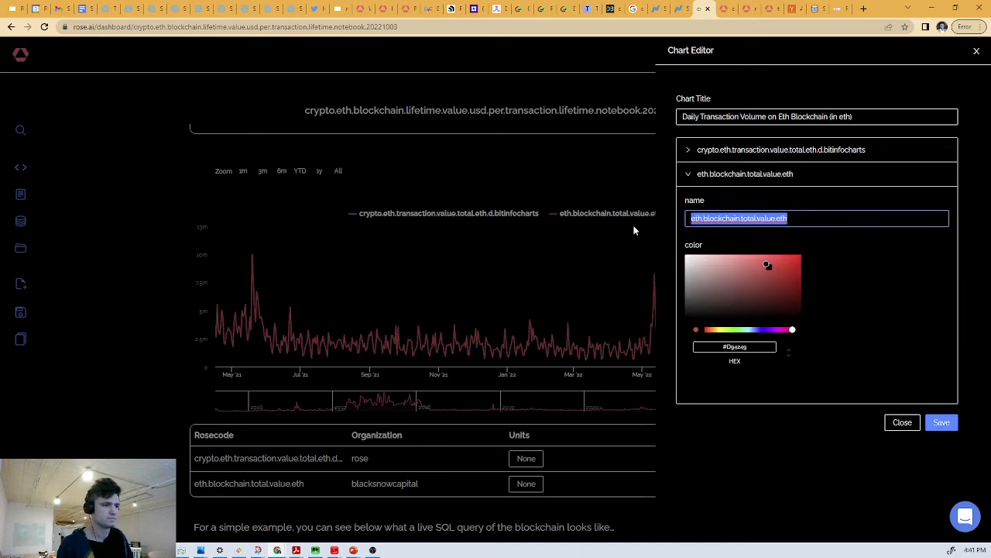
pyautogui.write('from Rose')
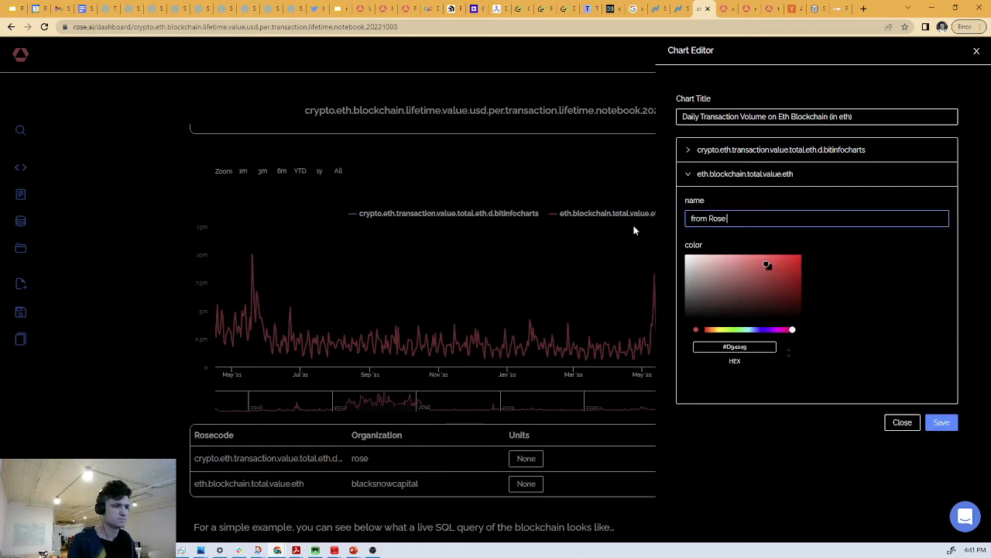
pyautogui.write(' on the')
pyautogui.press('BackSpace')
pyautogui.press('BackSpace')
pyautogui.press('BackSpace')
pyautogui.press('BackSpace')
pyautogui.press('BackSpace')
pyautogui.press('BackSpace')
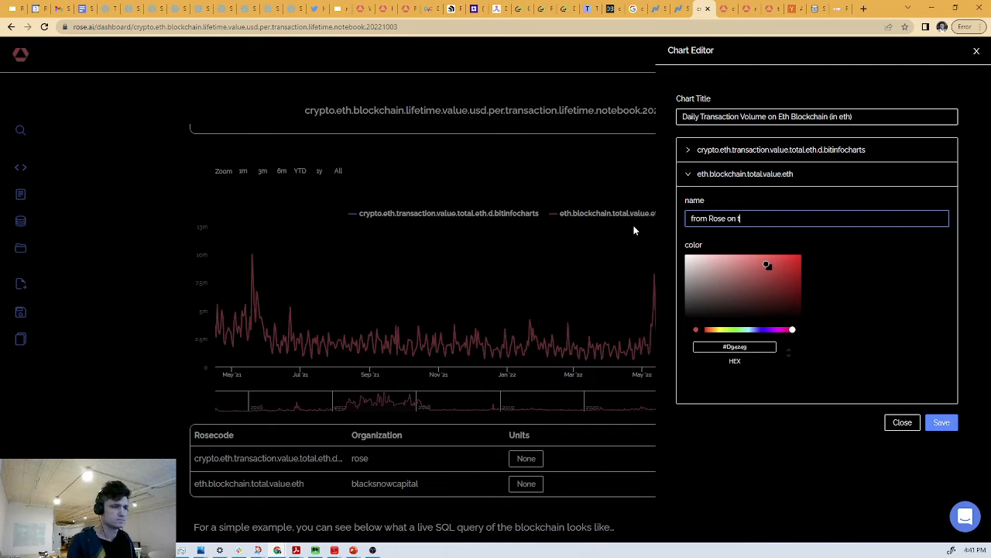
pyautogui.write('pulling th')
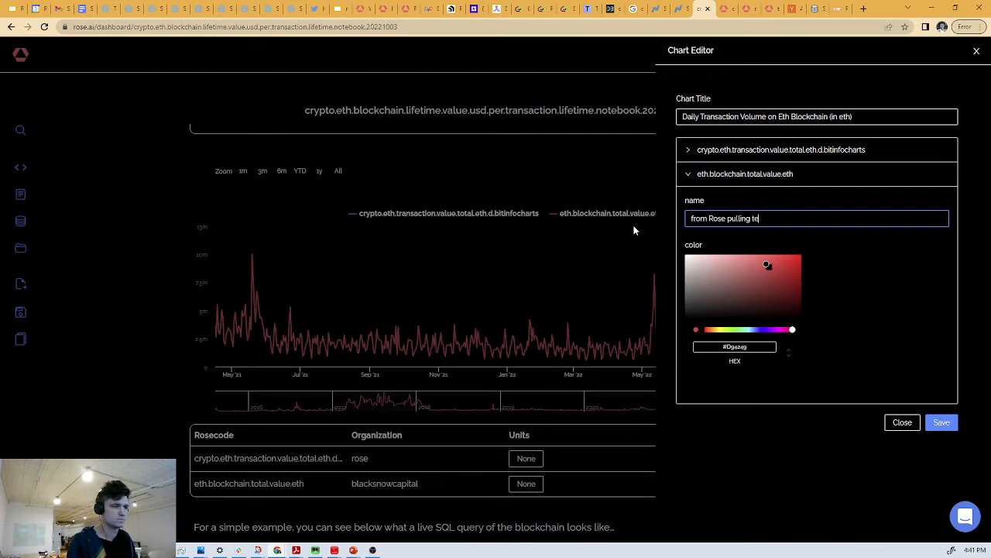
pyautogui.write('e blockchain')
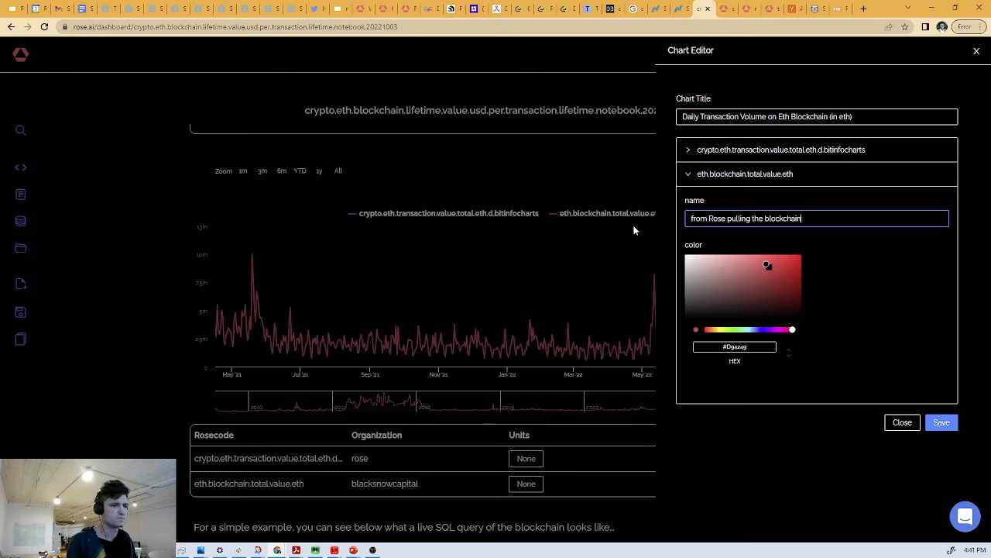
pyautogui.click(912, 420)
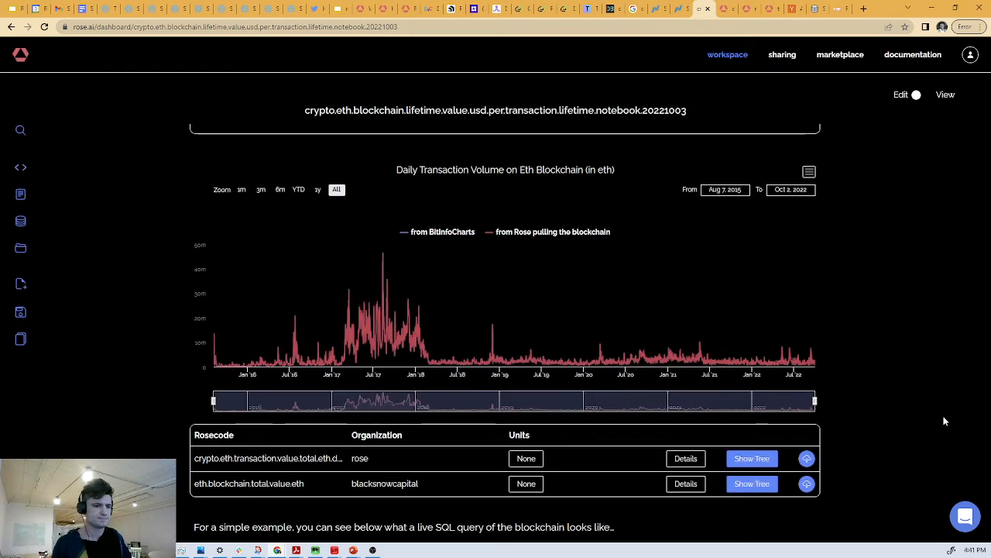
# - Title the cumulative chart of the two eth.blockchain.lifetime.sum series "Total number of eth traded on the blockchain"
pyautogui.scroll(-5, 770, 236)
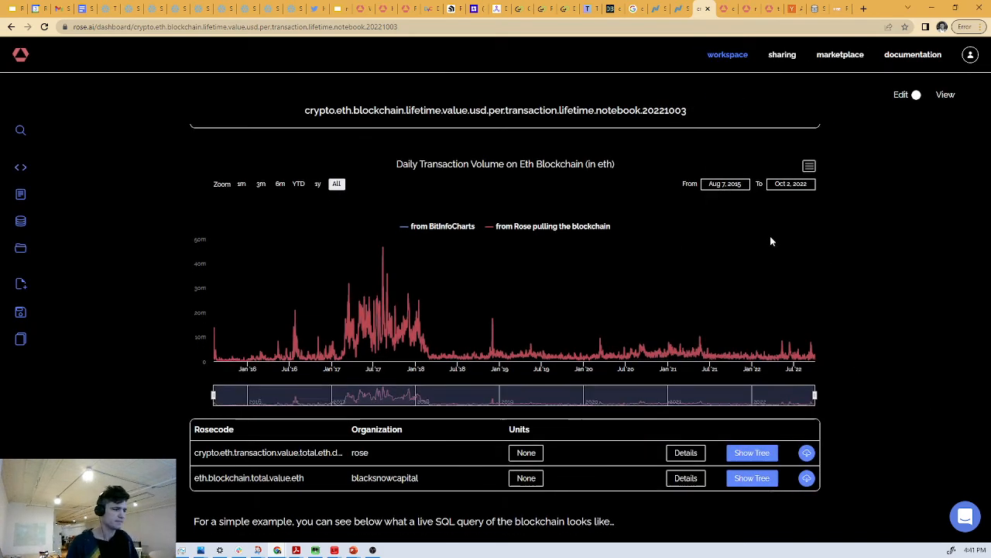
pyautogui.scroll(-5, 560, 186)
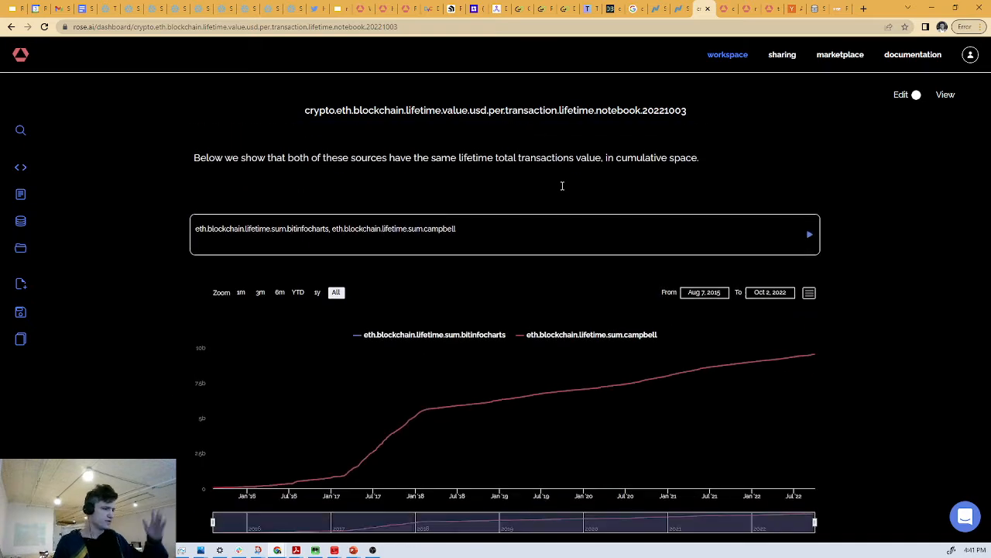
pyautogui.scroll(1, 560, 186)
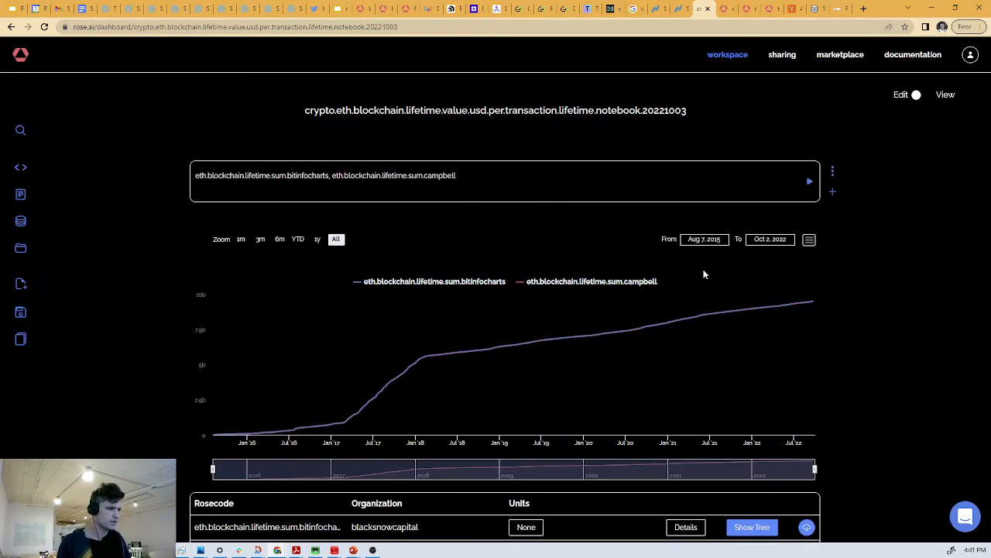
pyautogui.click(808, 240)
pyautogui.click(791, 254)
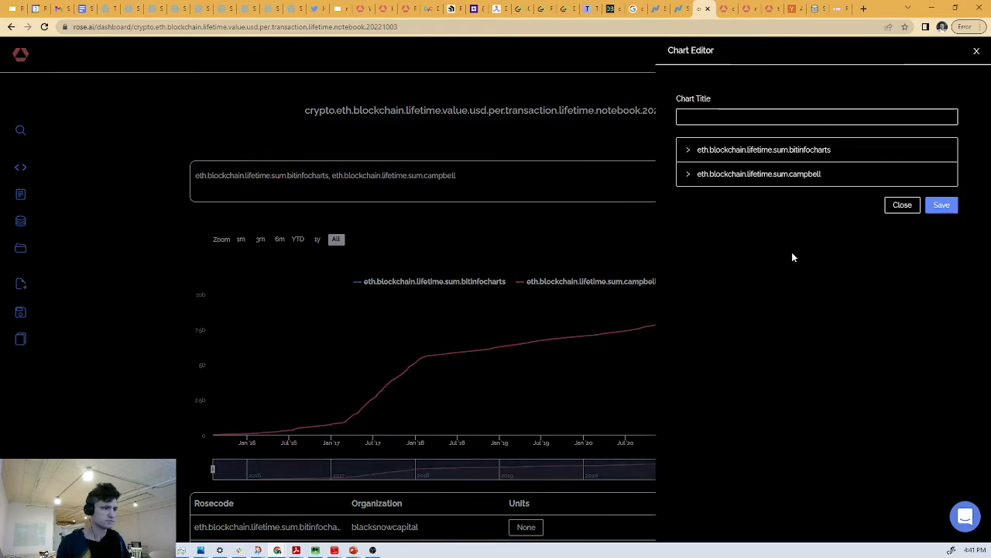
pyautogui.click(722, 117)
pyautogui.write('Tot')
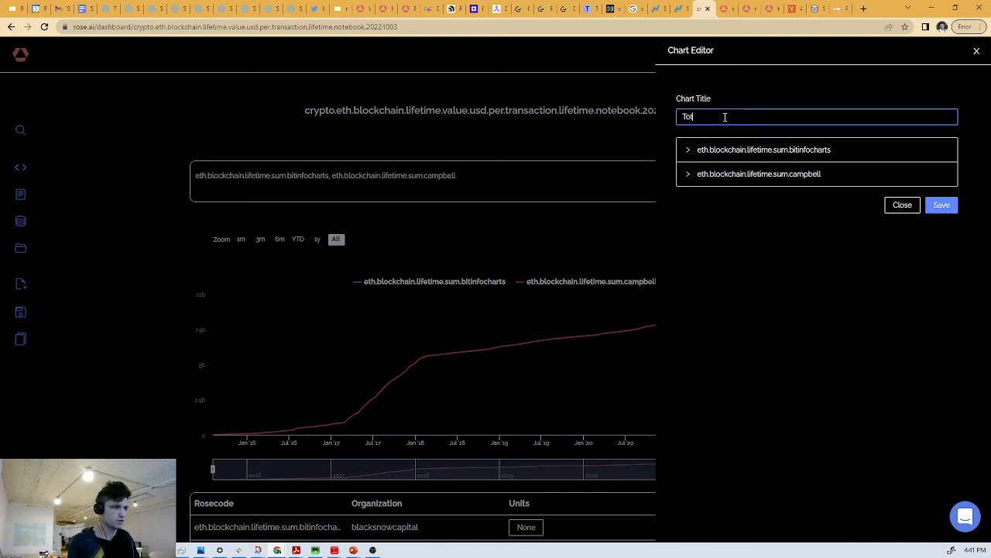
pyautogui.write('al number of')
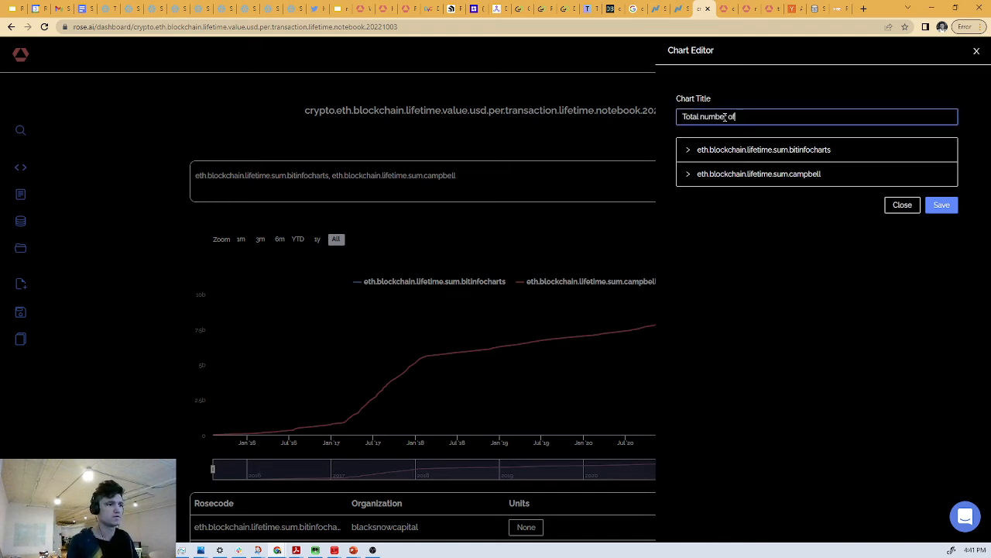
pyautogui.write(' eth traded ')
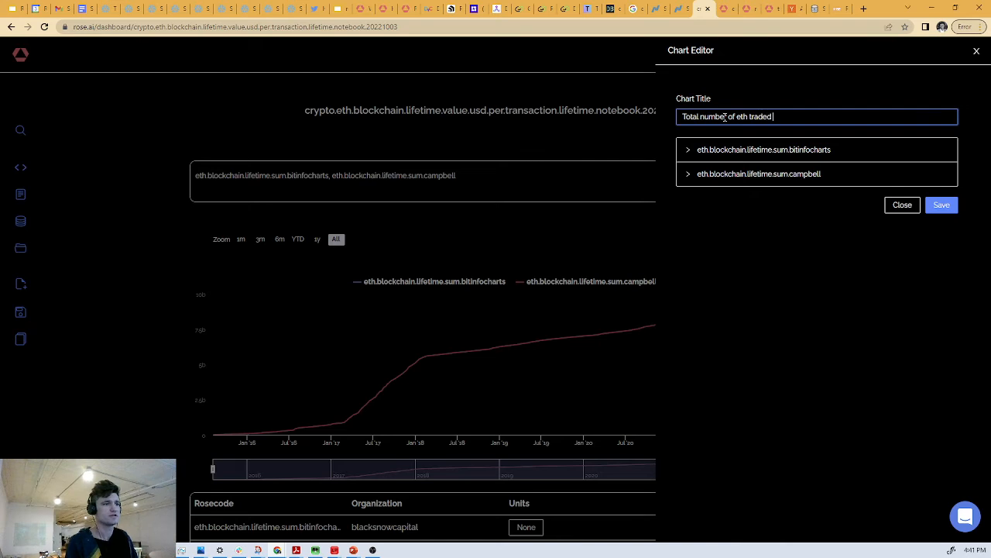
pyautogui.write('on the blockchain')
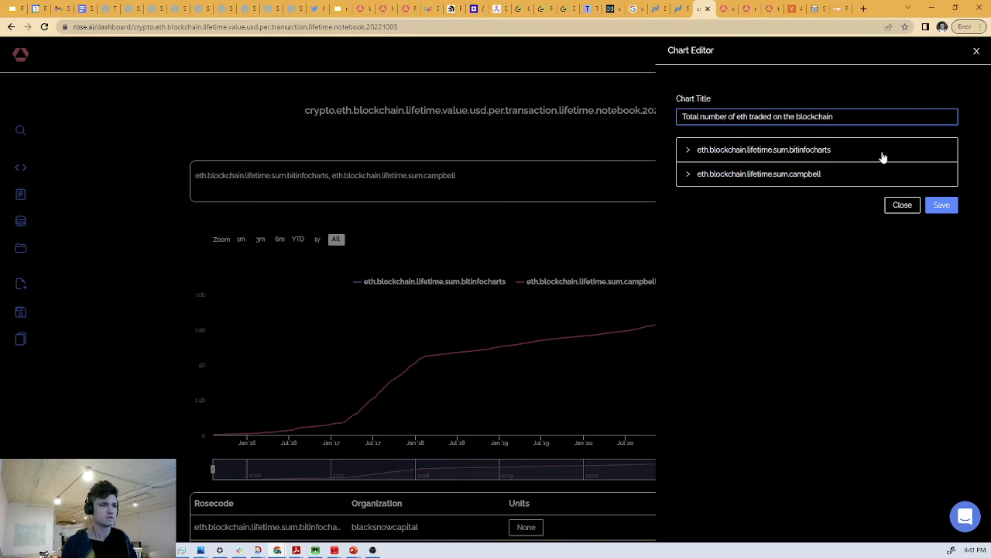
# - Rename the eth.blockchain.lifetime.sum.bitinfocharts series to "from Bitinfocharts" in the cumulative chart
pyautogui.click(837, 155)
pyautogui.click(788, 195)
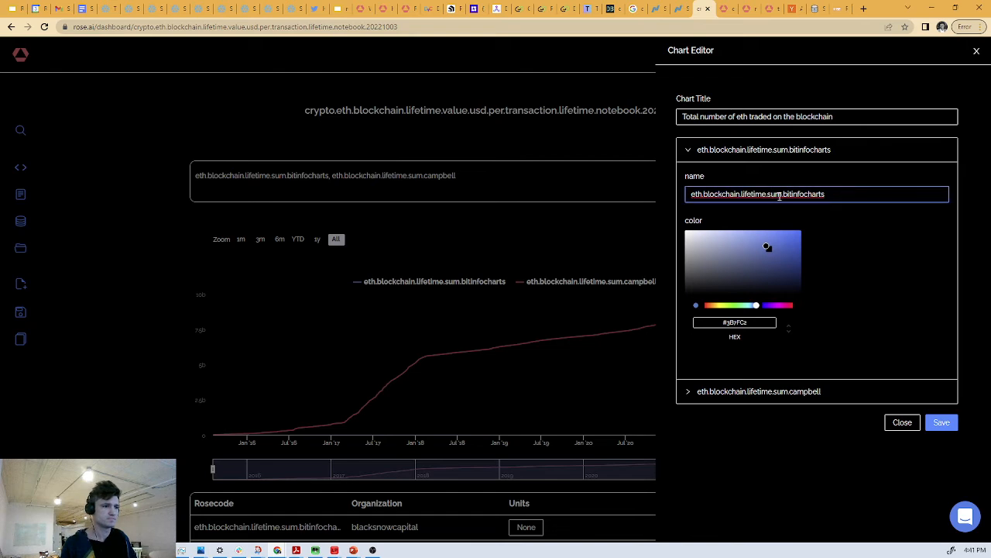
pyautogui.moveTo(784, 195); pyautogui.dragTo(612, 177)
pyautogui.write('from')
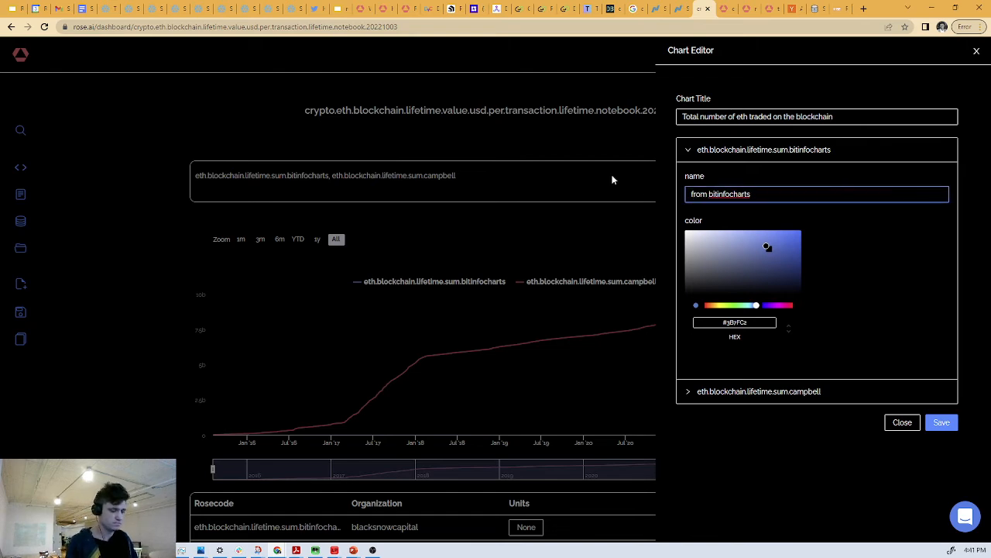
pyautogui.press('Delete')
pyautogui.write('B')
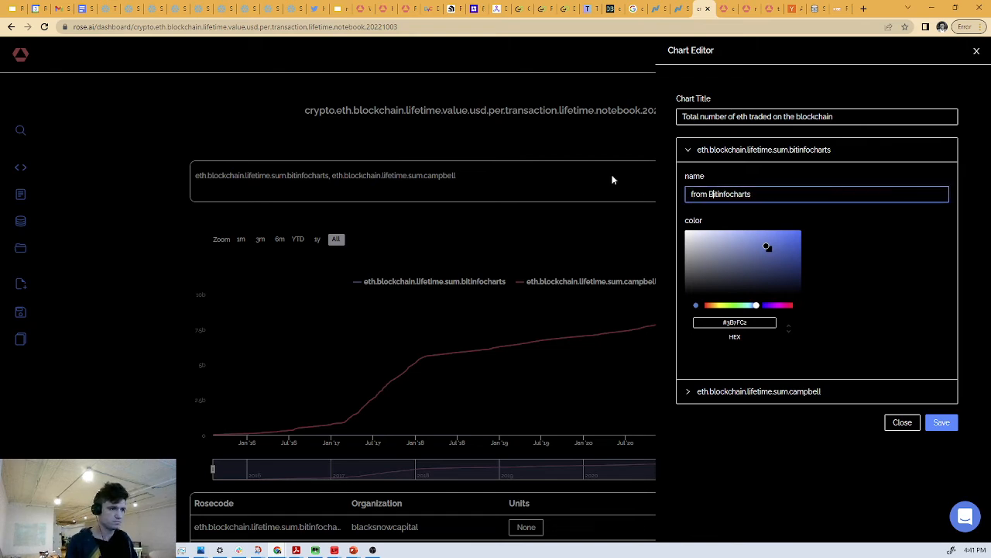
# - Rename the eth.blockchain.lifetime.sum.campbell series to "from Rose" and save the cumulative chart's edits
pyautogui.click(752, 392)
pyautogui.moveTo(806, 218); pyautogui.dragTo(605, 220)
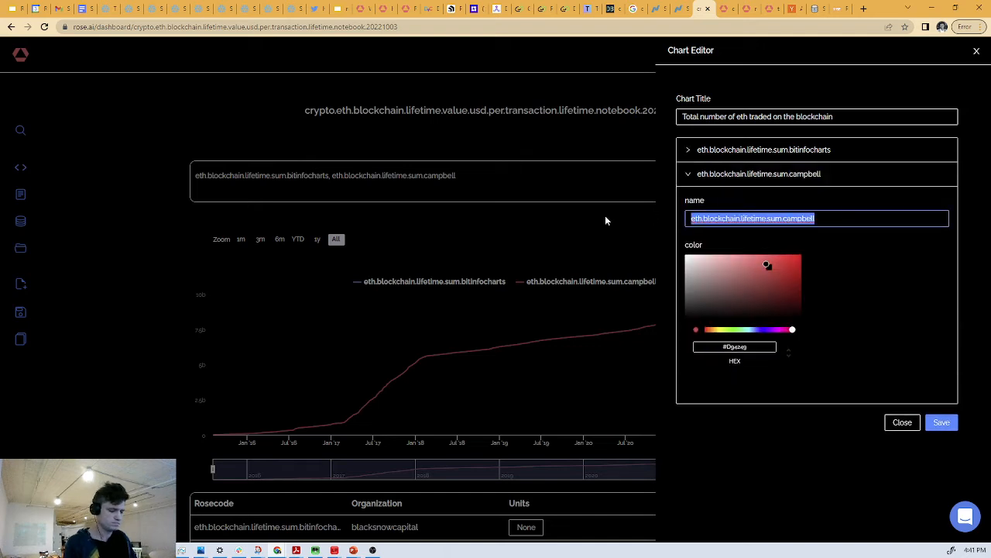
pyautogui.write('from Rose')
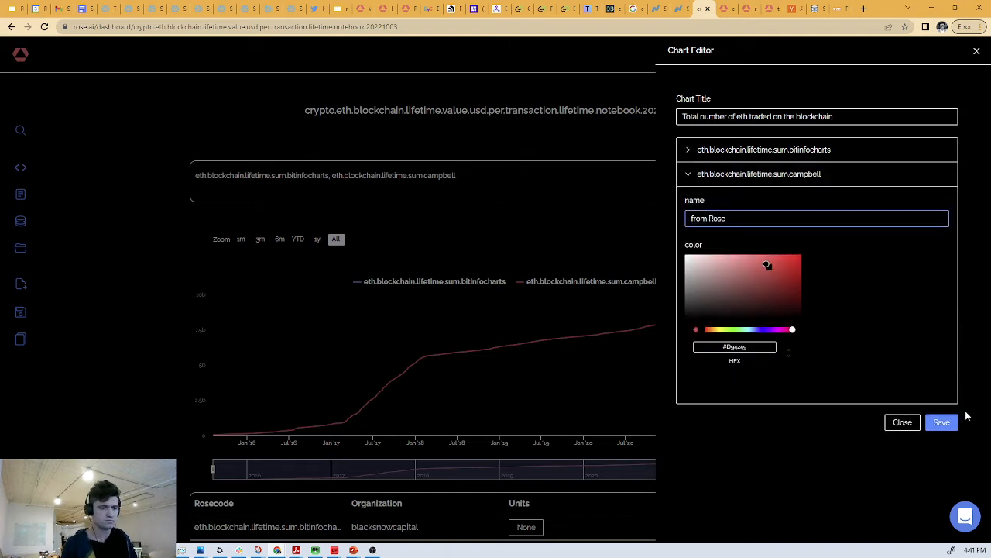
pyautogui.click(946, 422)
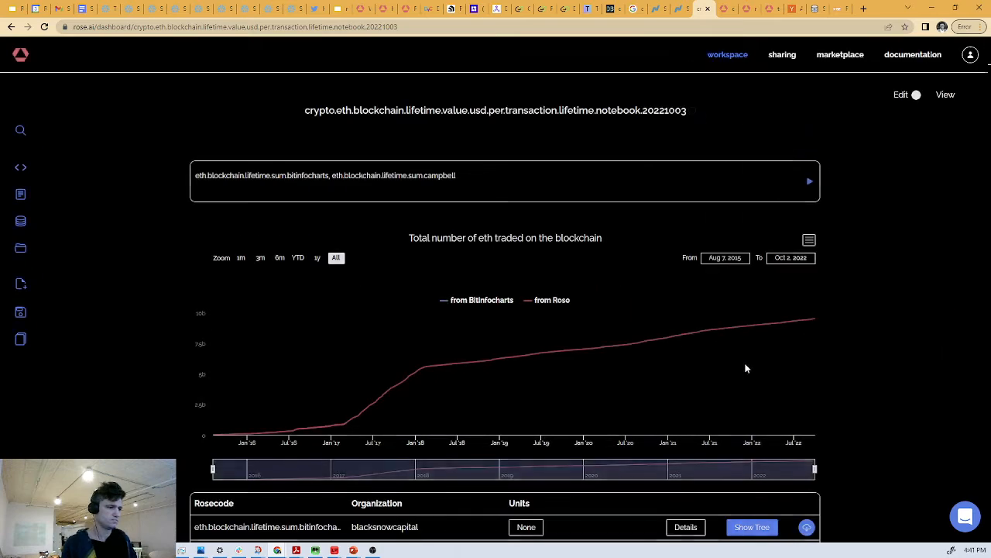
# - Rename the eth.blockchain.lifetime.transaction.count series to "Lifetime ETH traded on blockchain" in the value and transaction count chart
pyautogui.scroll(-5, 721, 293)
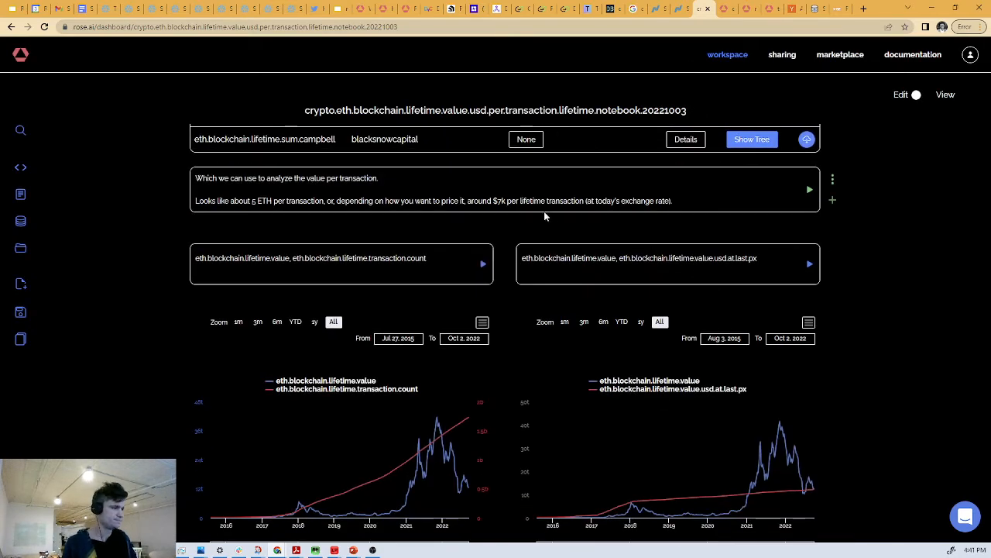
pyautogui.scroll(-1, 545, 216)
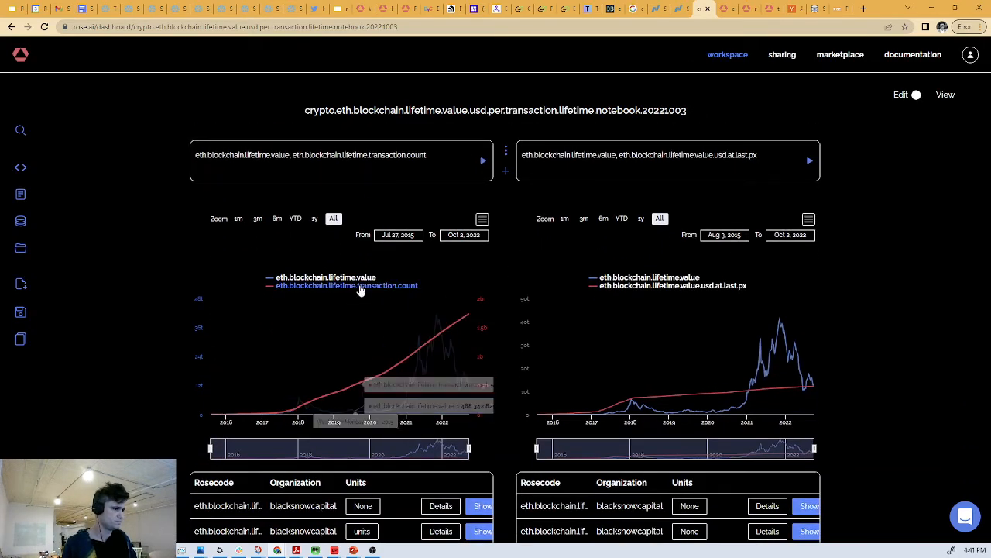
pyautogui.click(482, 220)
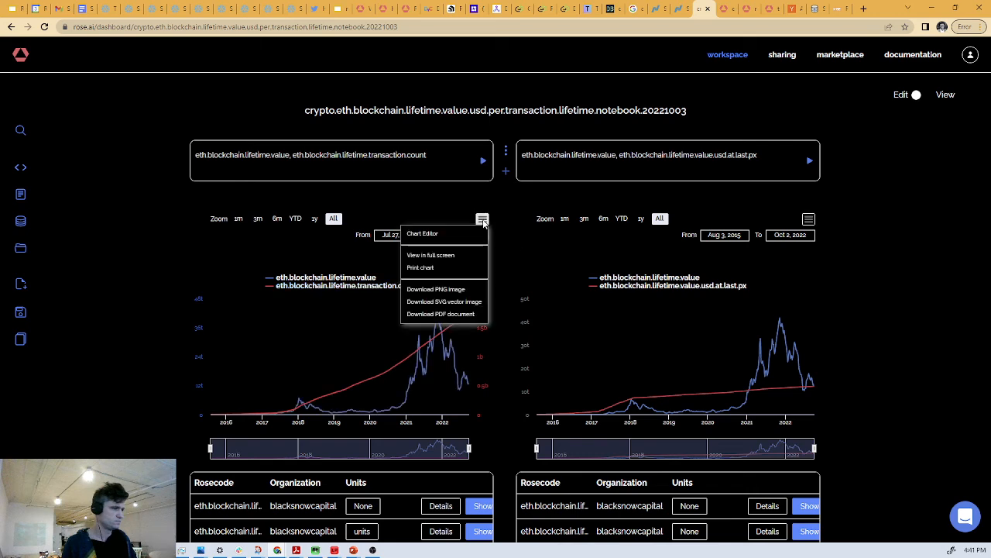
pyautogui.click(478, 232)
pyautogui.click(757, 178)
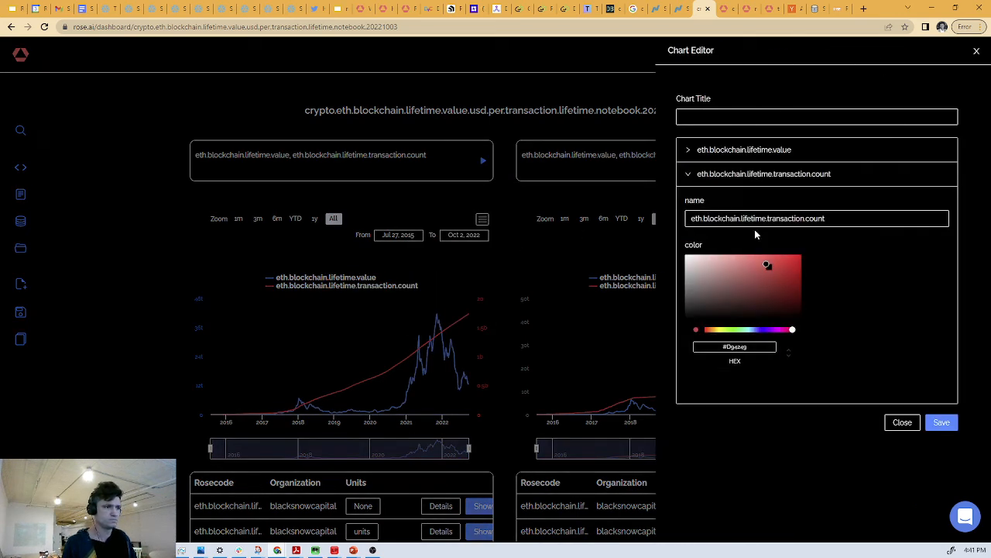
pyautogui.click(855, 222)
pyautogui.hotkey('ctrl', 'a')
pyautogui.write('Tota')
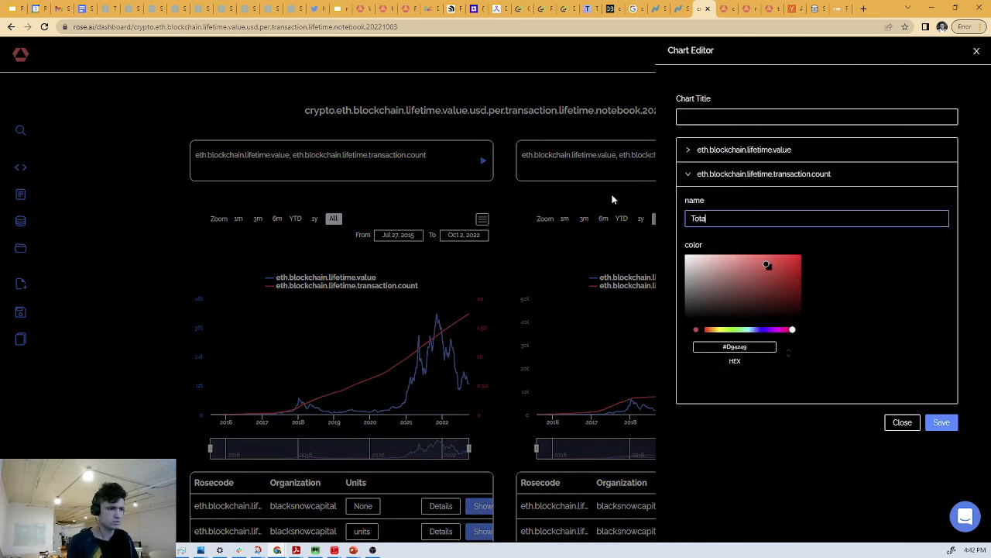
pyautogui.press('BackSpace')
pyautogui.press('BackSpace')
pyautogui.press('BackSpace')
pyautogui.write('Lif')
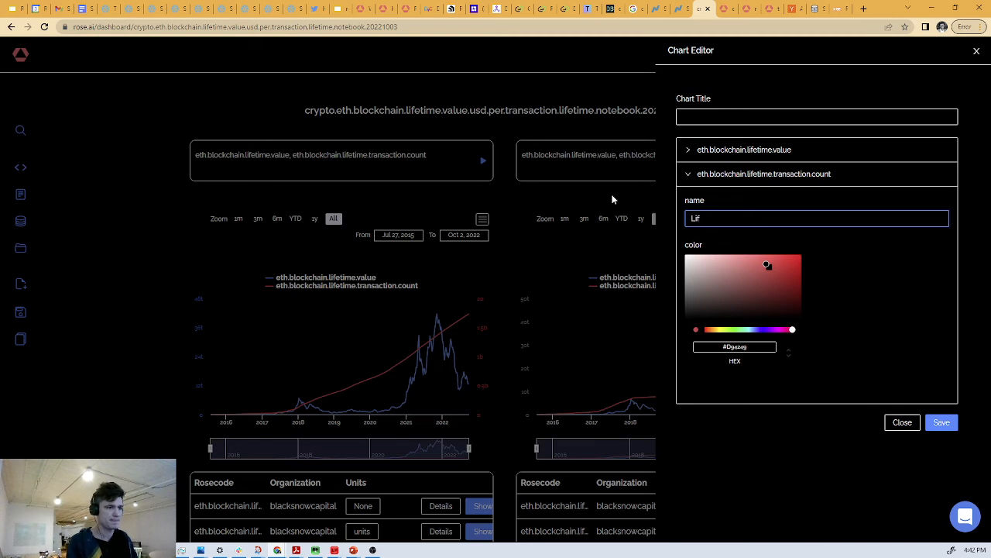
pyautogui.write('etime ETH t')
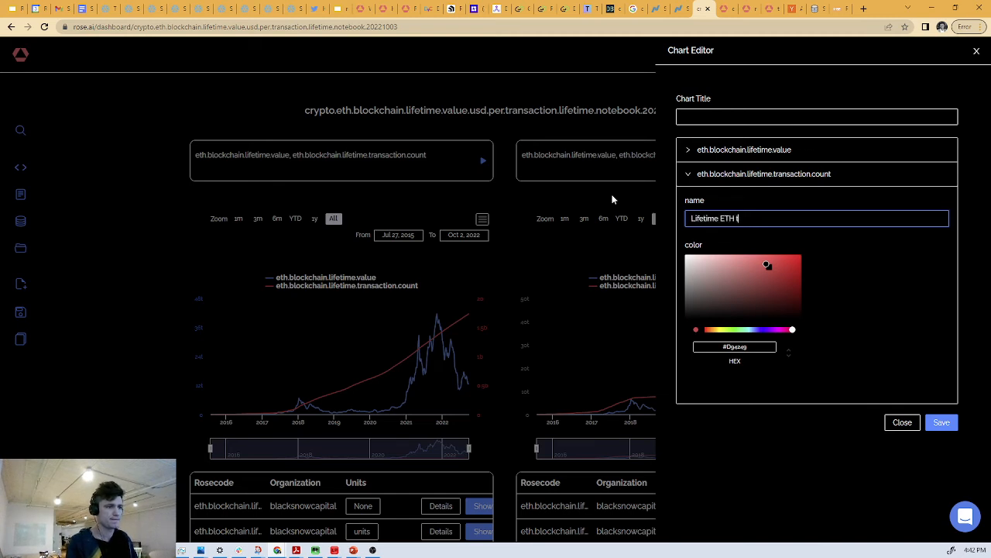
pyautogui.write('raded on blockchain')
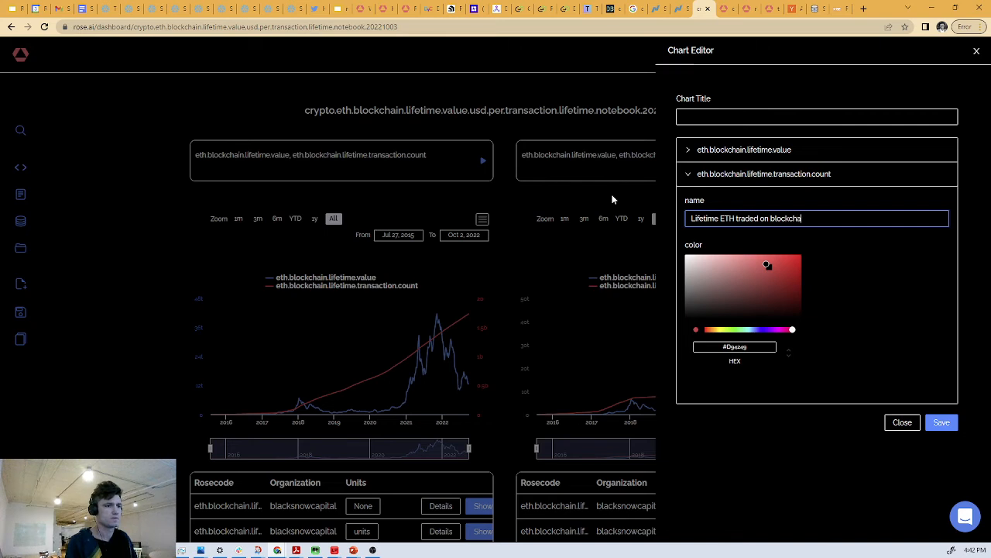
# - Rename that chart's eth.blockchain.lifetime.value series to "Value of that total traded, at market rates" and save the edits
pyautogui.click(725, 152)
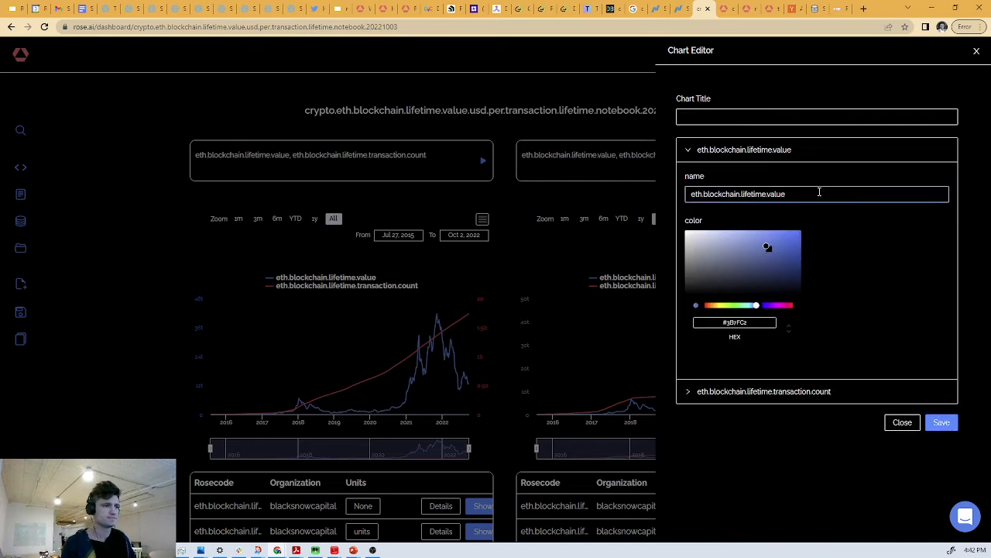
pyautogui.moveTo(819, 193); pyautogui.dragTo(651, 205)
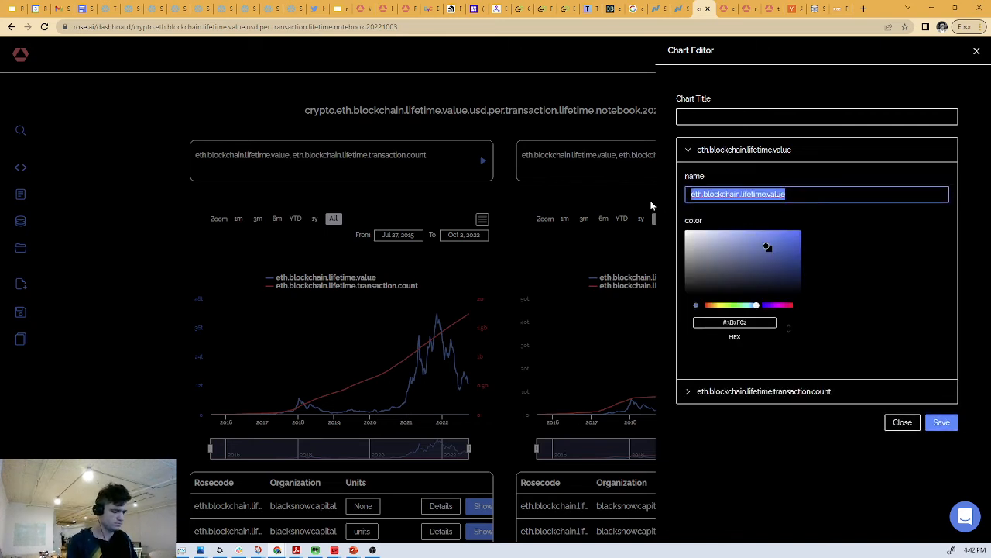
pyautogui.write('Value of that ')
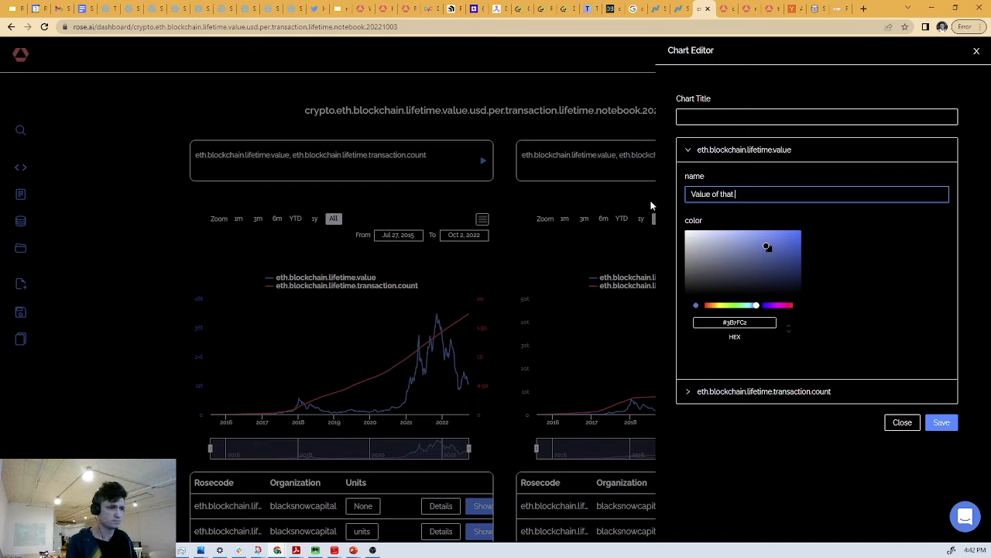
pyautogui.write('tota')
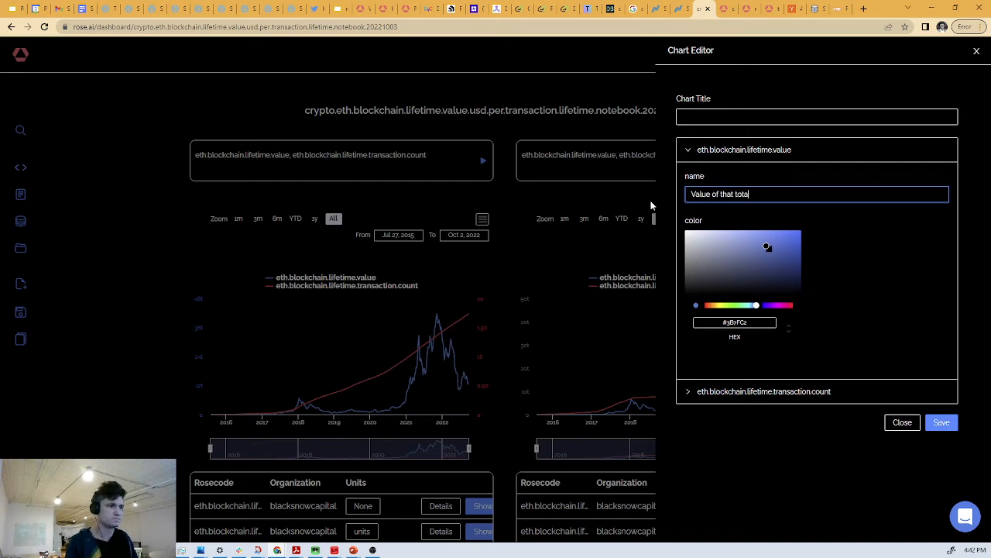
pyautogui.write('l tra')
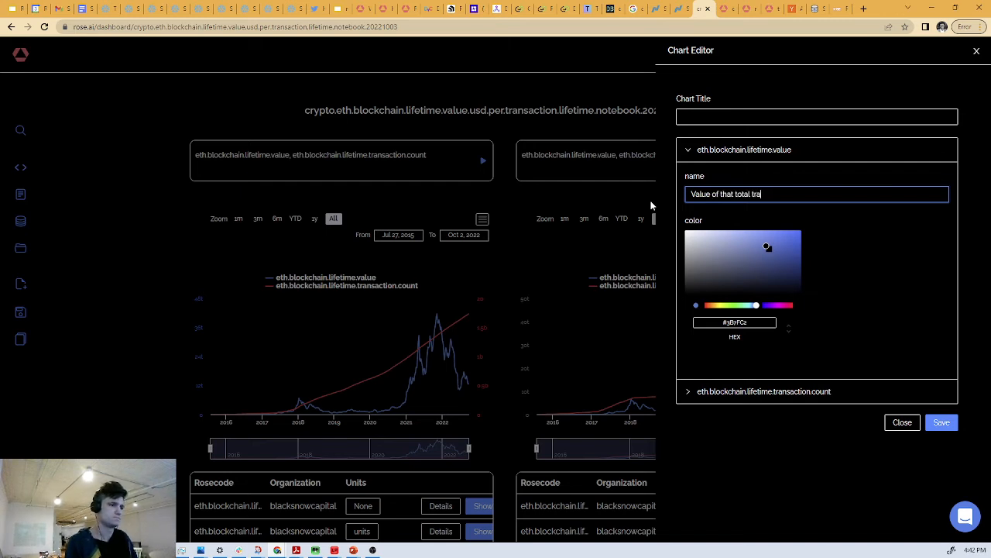
pyautogui.press('BackSpace')
pyautogui.press('BackSpace')
pyautogui.press('BackSpace')
pyautogui.write('tr')
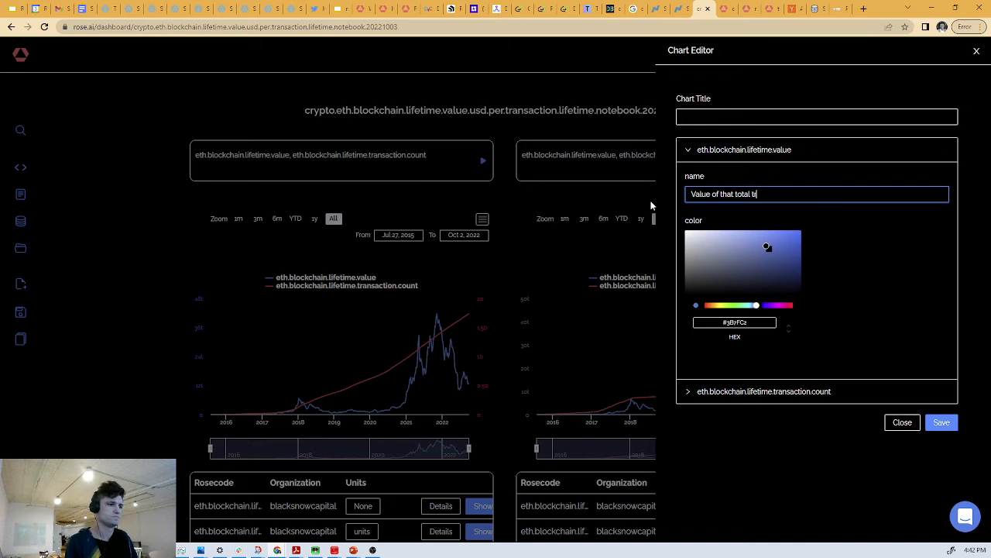
pyautogui.write('aded, as')
pyautogui.press('BackSpace')
pyautogui.write('t market')
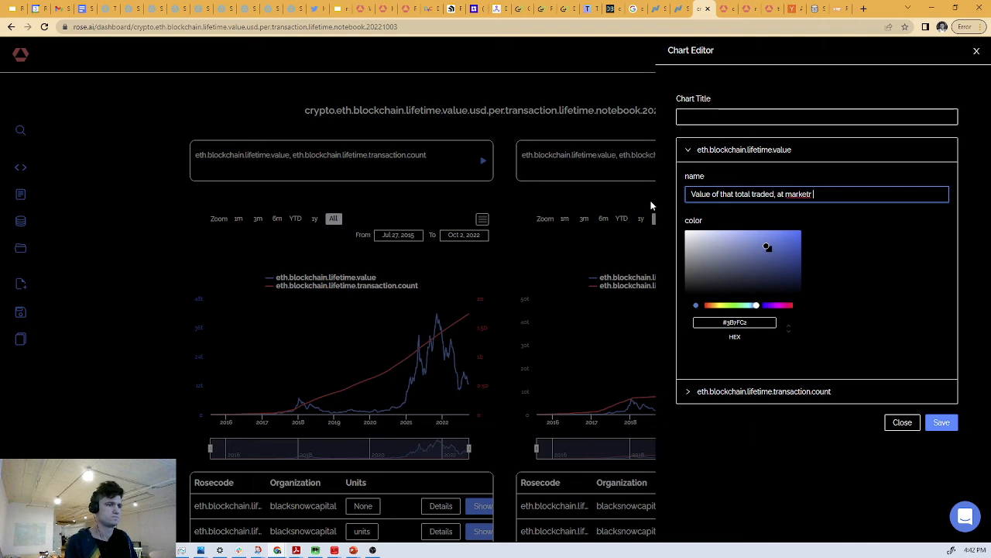
pyautogui.write(' rates')
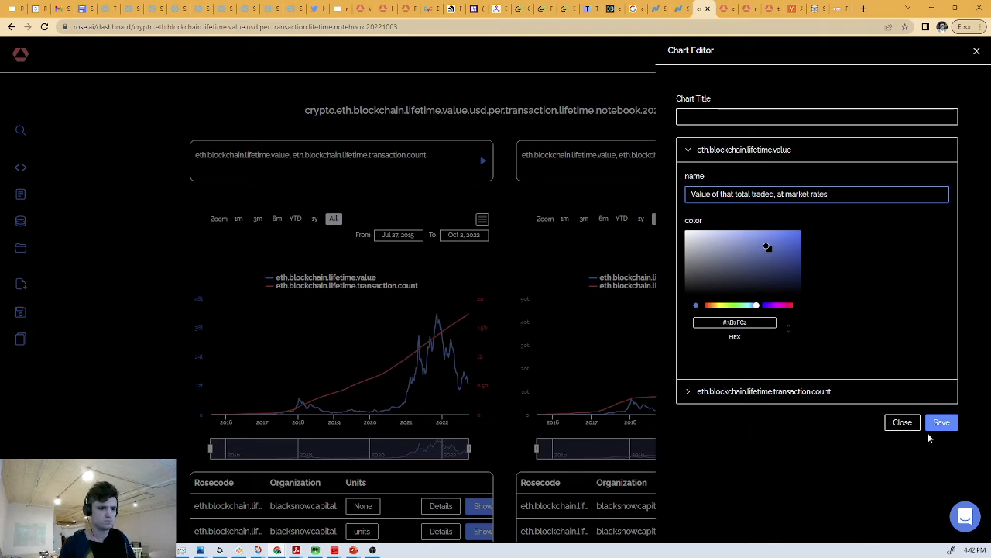
pyautogui.click(939, 424)
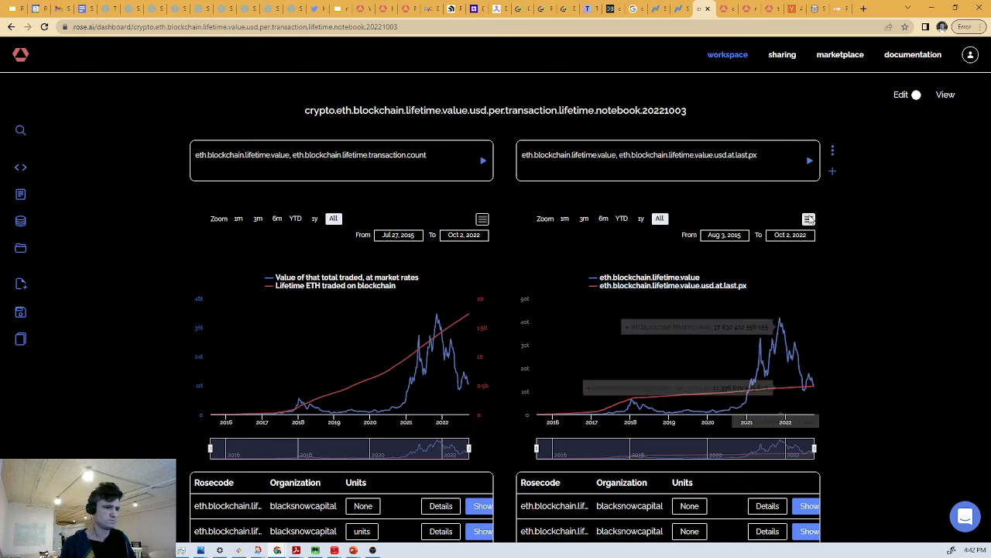
# - In the chart comparing lifetime value with usd.at.last.px, rename the eth.blockchain.lifetime.value series to "Lifetime transaction value of eth blockchain"
pyautogui.click(809, 219)
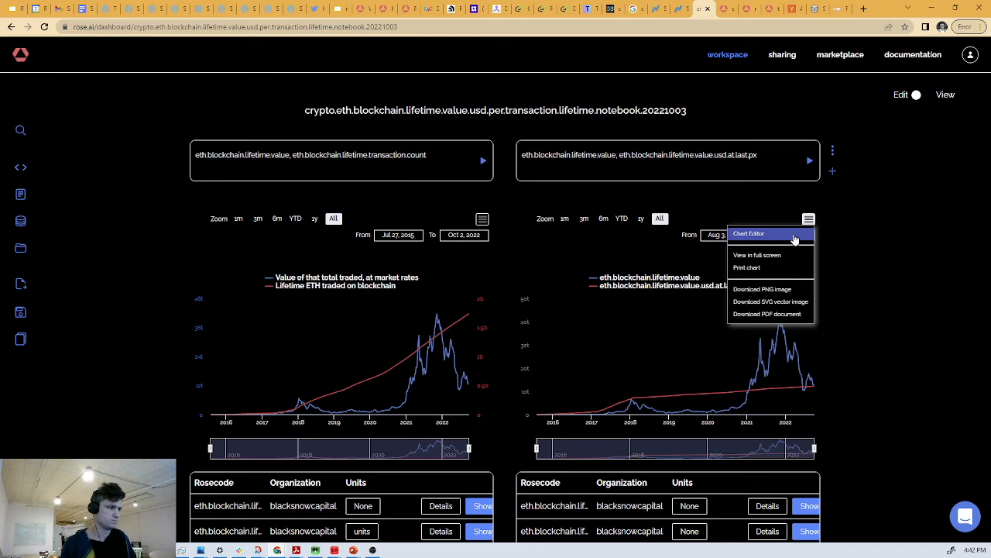
pyautogui.click(794, 235)
pyautogui.click(792, 151)
pyautogui.moveTo(805, 193); pyautogui.dragTo(624, 184)
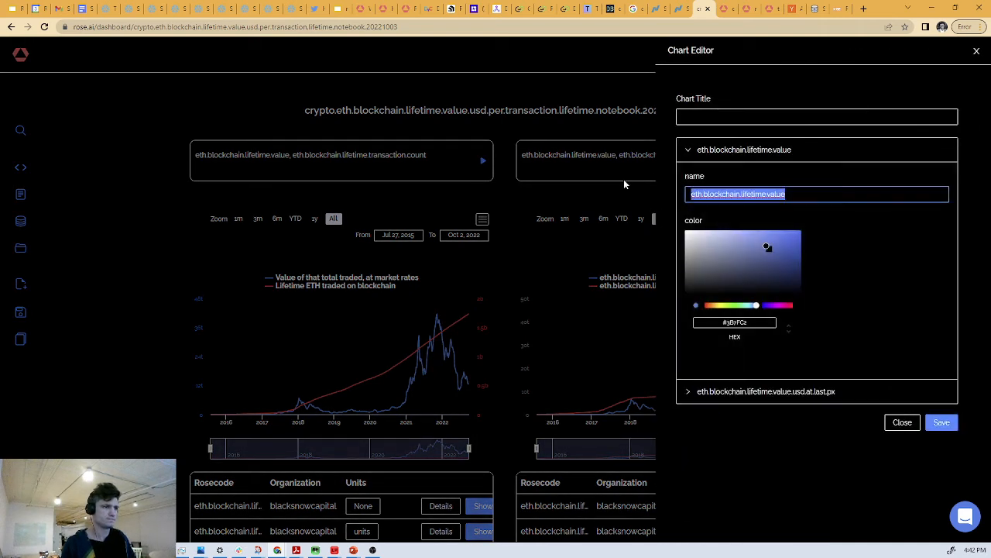
pyautogui.write('Life')
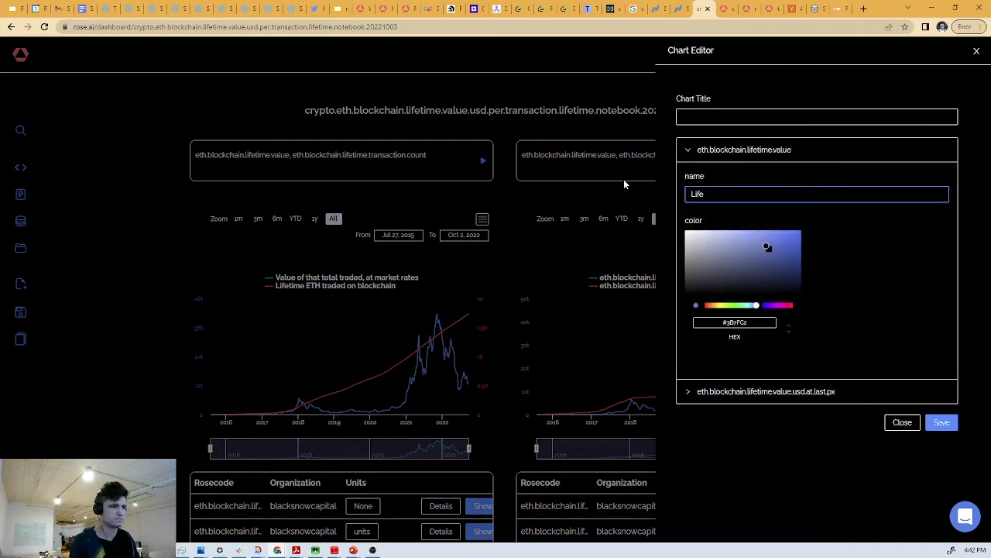
pyautogui.write('time tr')
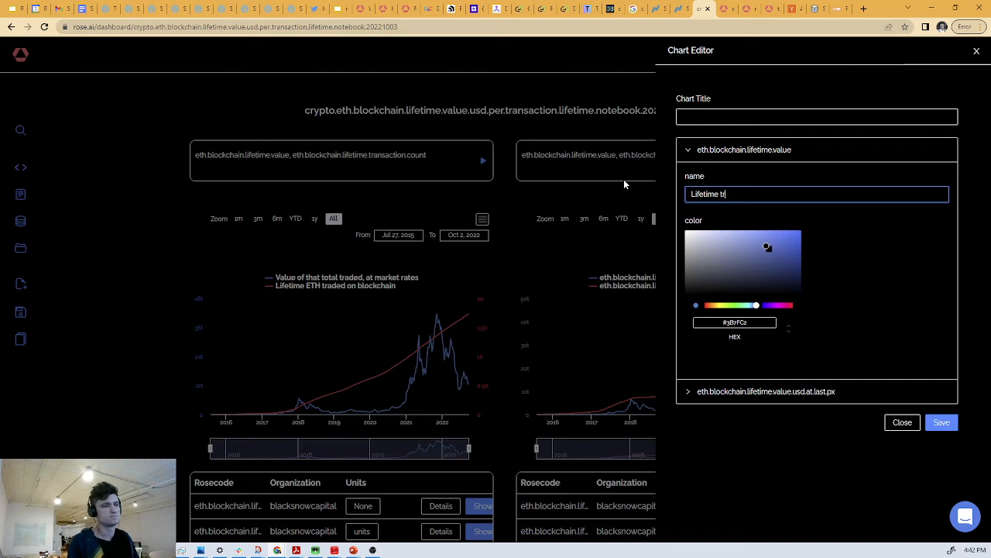
pyautogui.write('ansaction value of e')
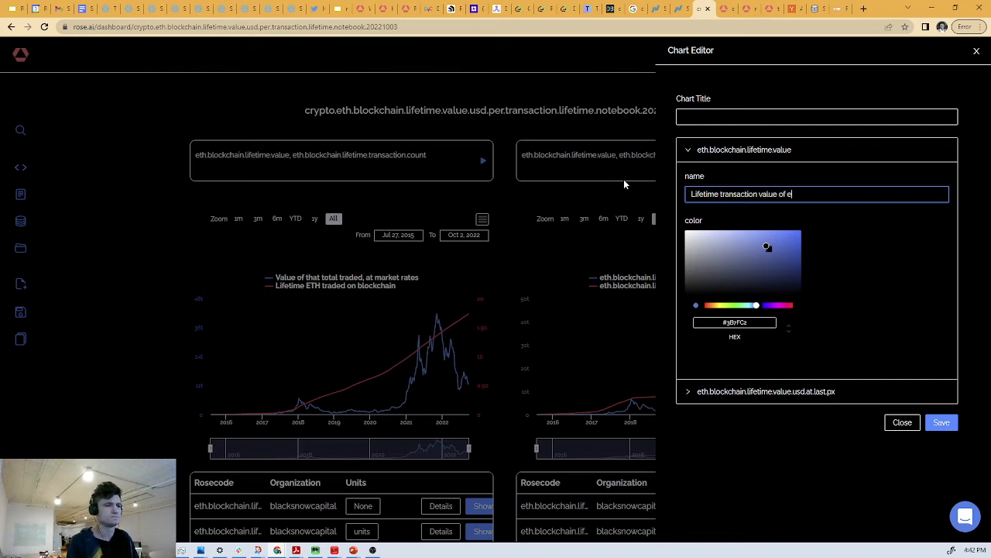
pyautogui.write('blockchain')
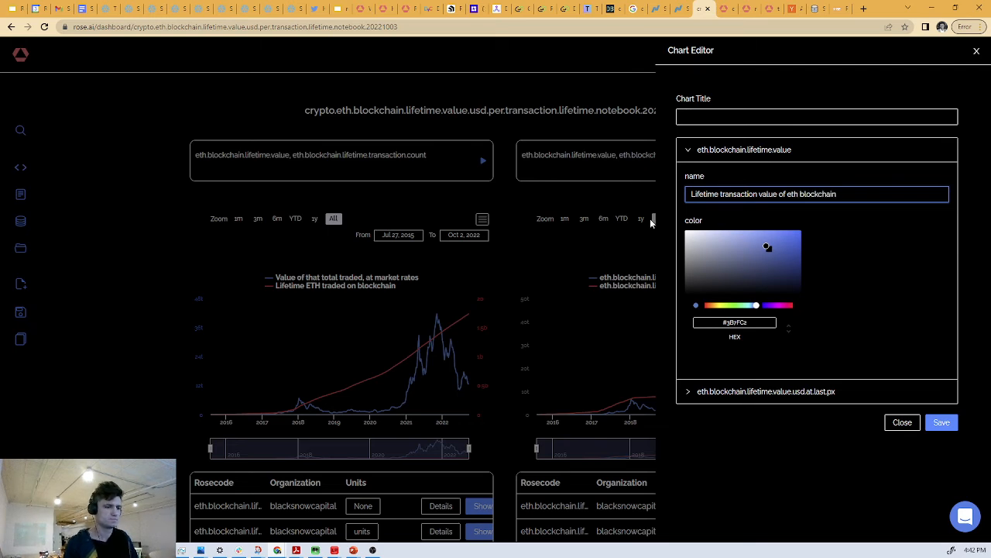
# - Copy the series name "Lifetime transaction value of eth blockchain" into the chart title and rename the series to "Market Rates"
pyautogui.tripleClick(841, 193)
pyautogui.hotkey('ctrl', 'c')
pyautogui.click(688, 116)
pyautogui.hotkey('ctrl', 'v')
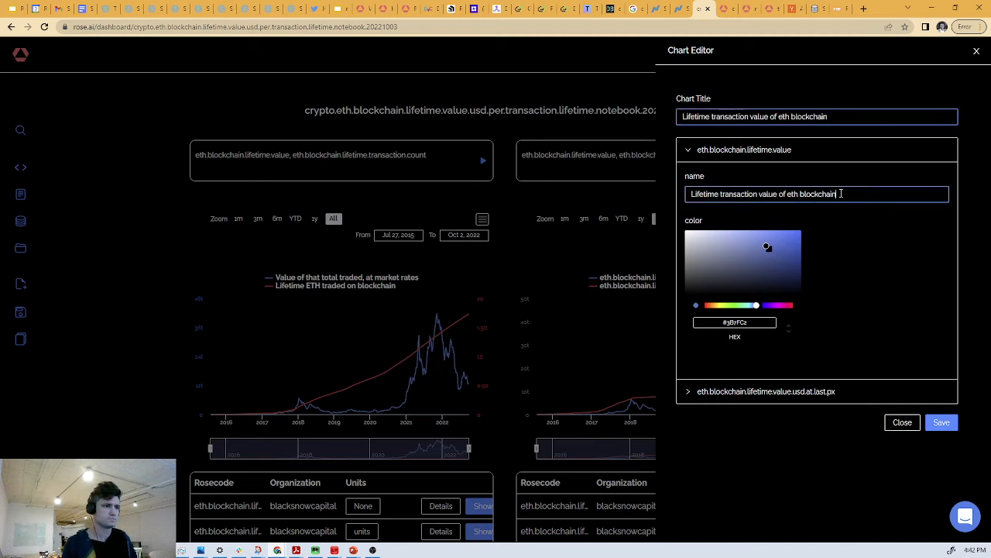
pyautogui.write('Market Rates')
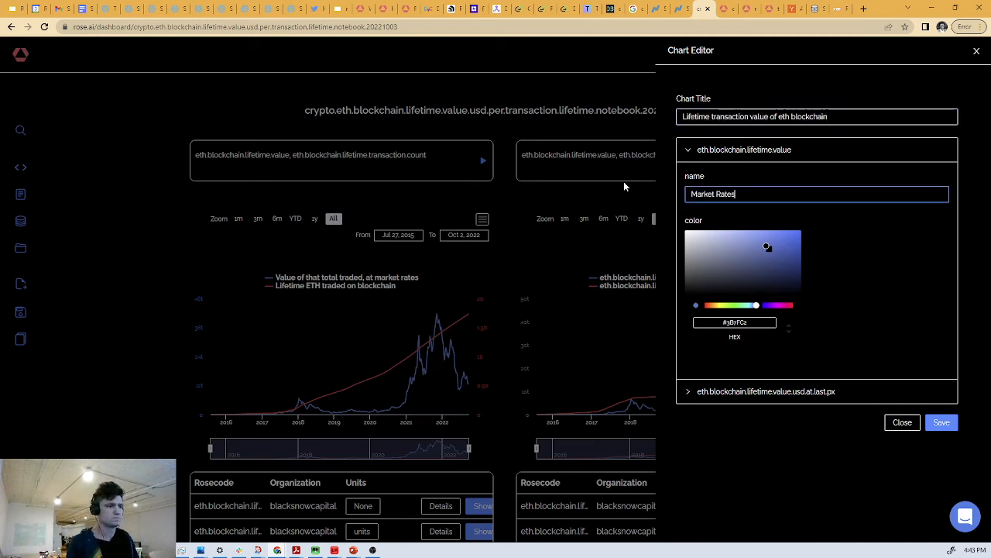
# - Rename the eth.blockchain.lifetime.value.usd.at.last.px series to "At Last Px" and save the chart edits
pyautogui.click(767, 391)
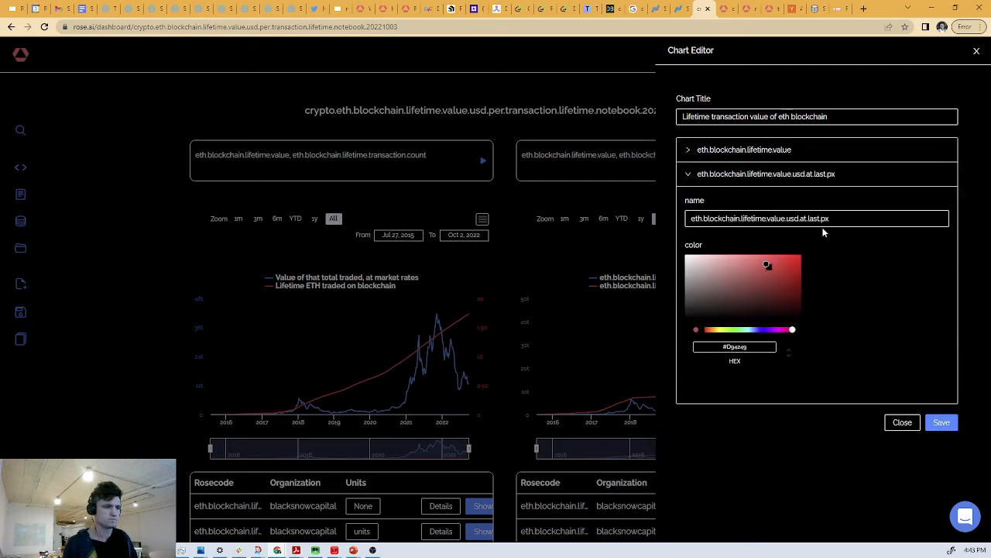
pyautogui.tripleClick(821, 220)
pyautogui.write('At')
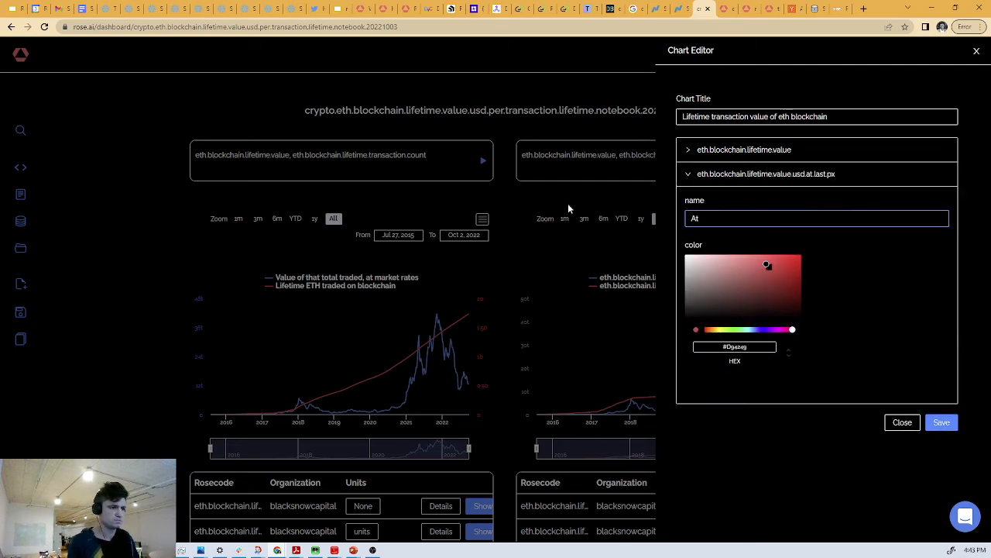
pyautogui.write(' Last Px')
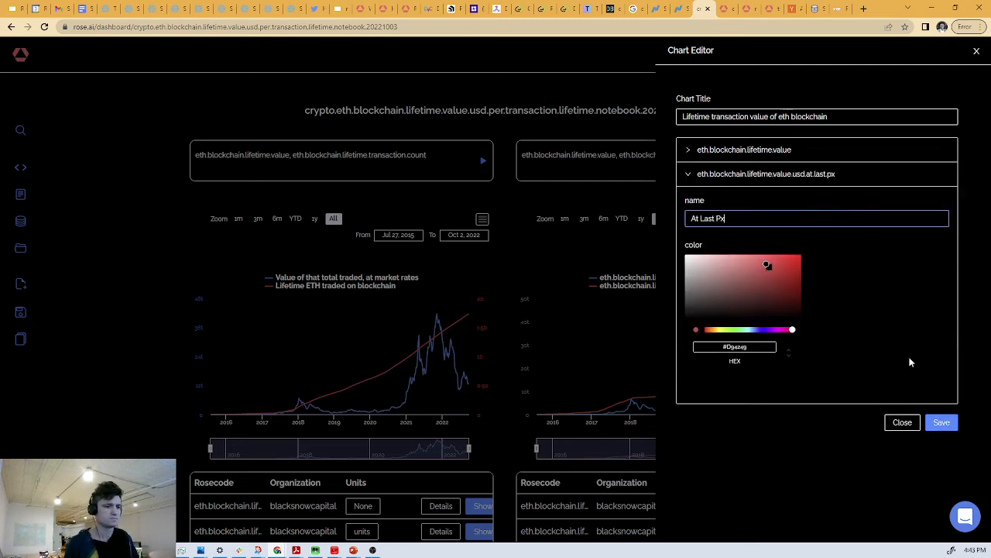
pyautogui.click(941, 422)
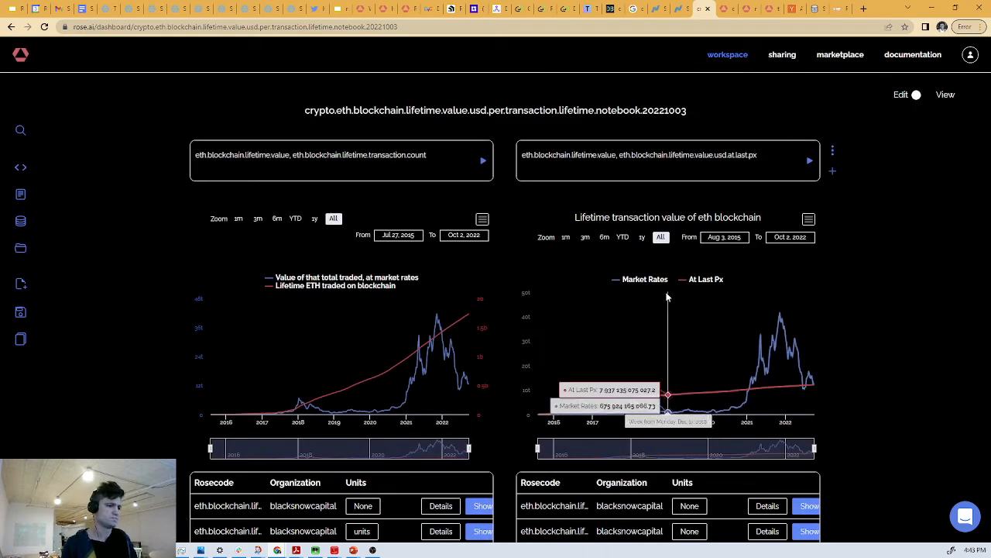
# - In the chart comparing eth.blockchain.lifetime.value with eth.mktcap, rename the eth.mktcap series to "Market Cap"
pyautogui.scroll(-4, 668, 294)
pyautogui.scroll(-4, 668, 287)
pyautogui.scroll(2, 663, 282)
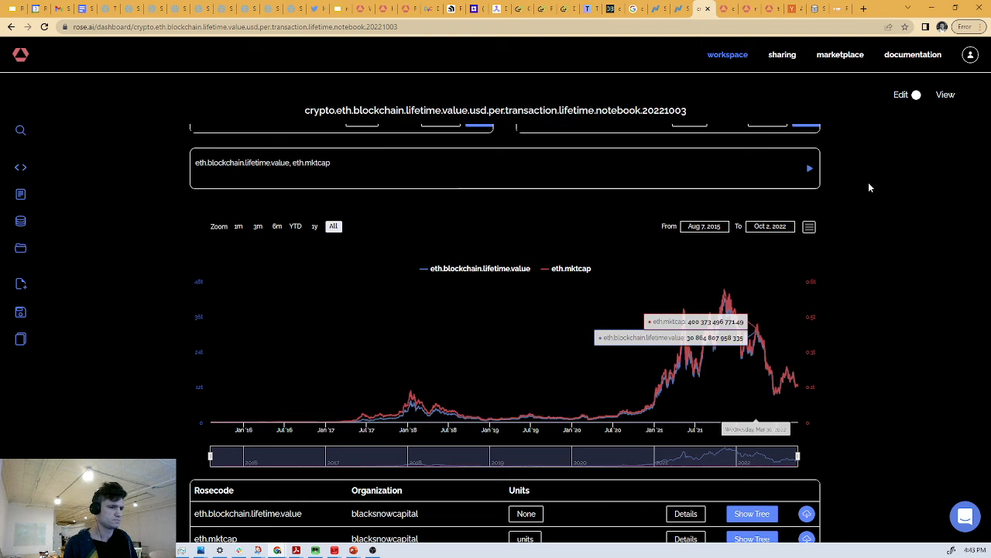
pyautogui.click(810, 230)
pyautogui.click(792, 240)
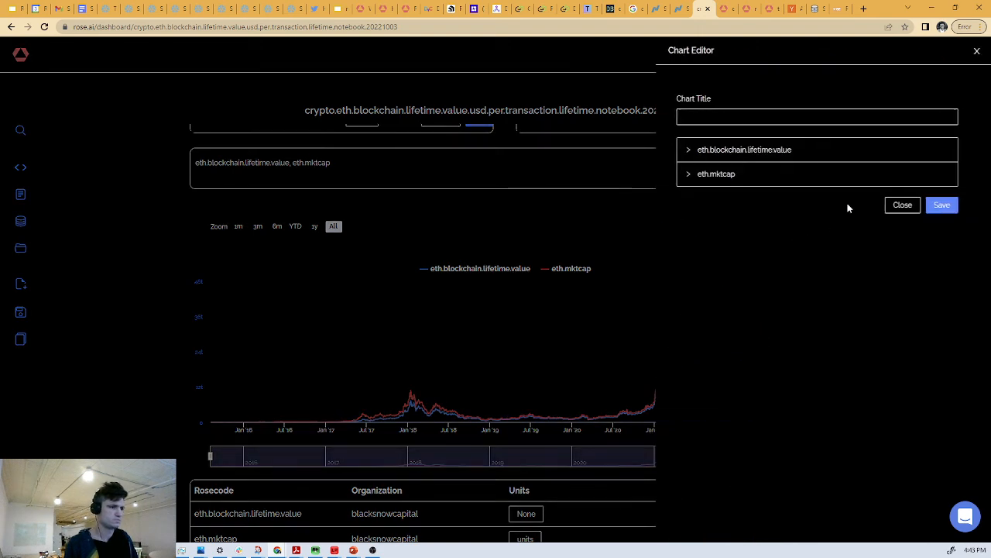
pyautogui.click(767, 183)
pyautogui.moveTo(748, 219); pyautogui.dragTo(652, 215)
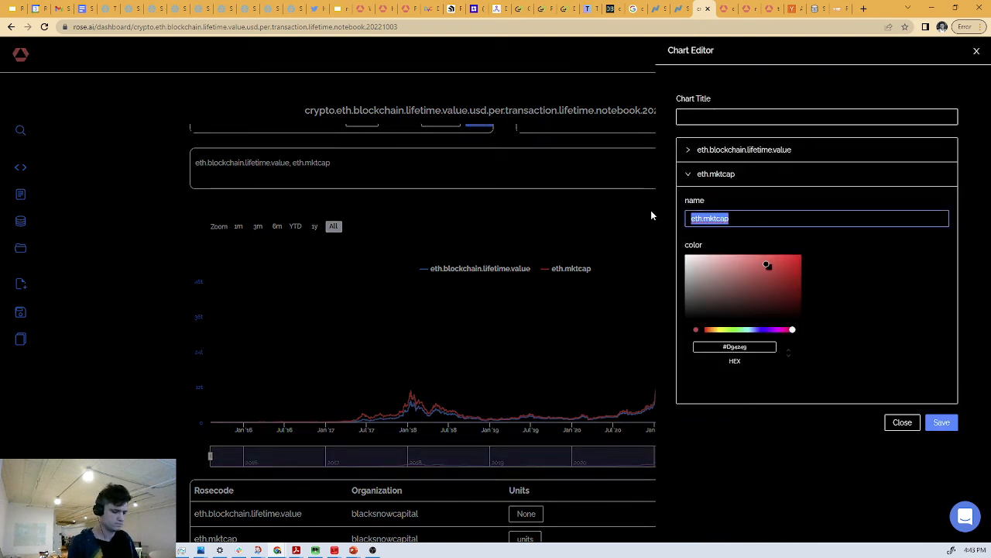
pyautogui.write('Market ')
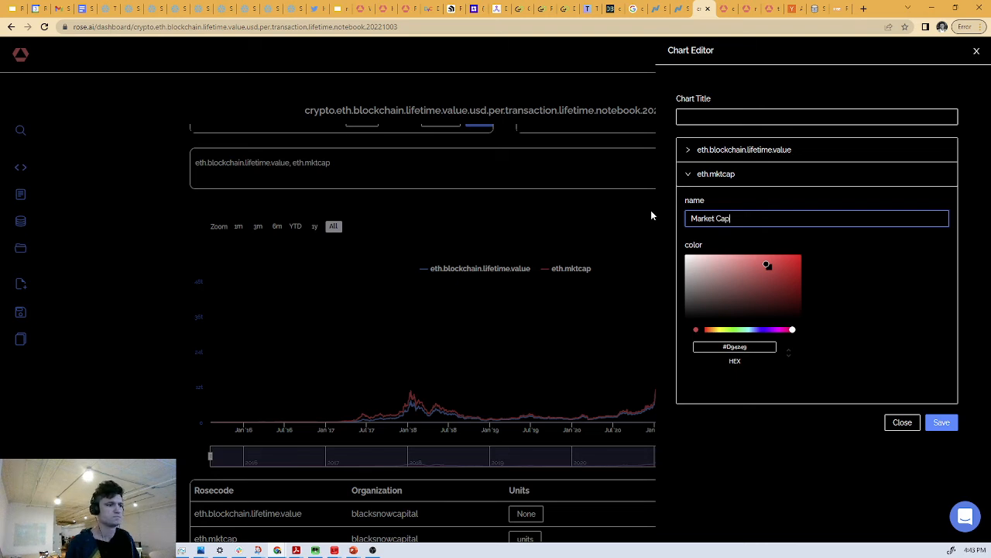
pyautogui.write('Cap')
# - Rename that chart's eth.blockchain.lifetime.value series to "Blockchain Lifetime Value" and save the chart edits
pyautogui.click(748, 150)
pyautogui.moveTo(790, 195); pyautogui.dragTo(546, 186)
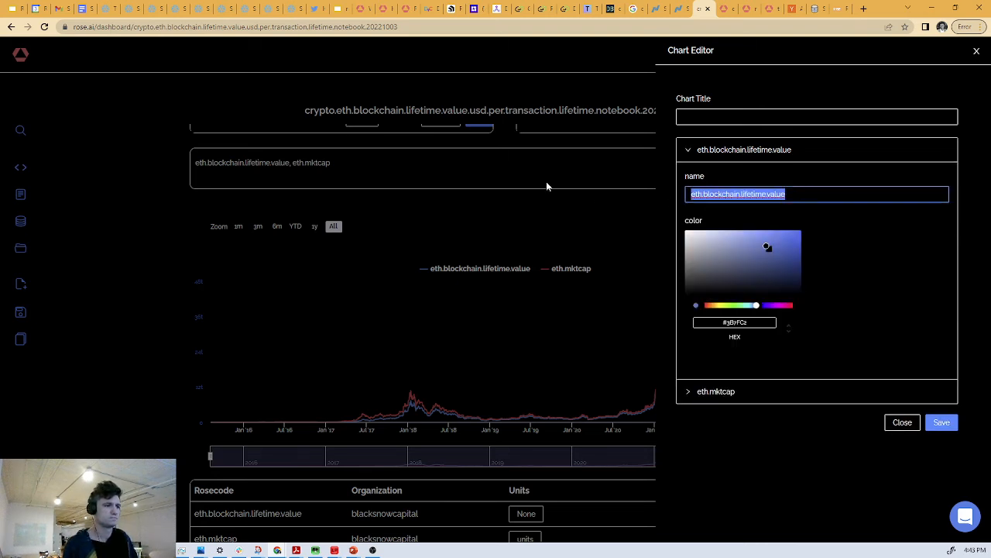
pyautogui.write('Block')
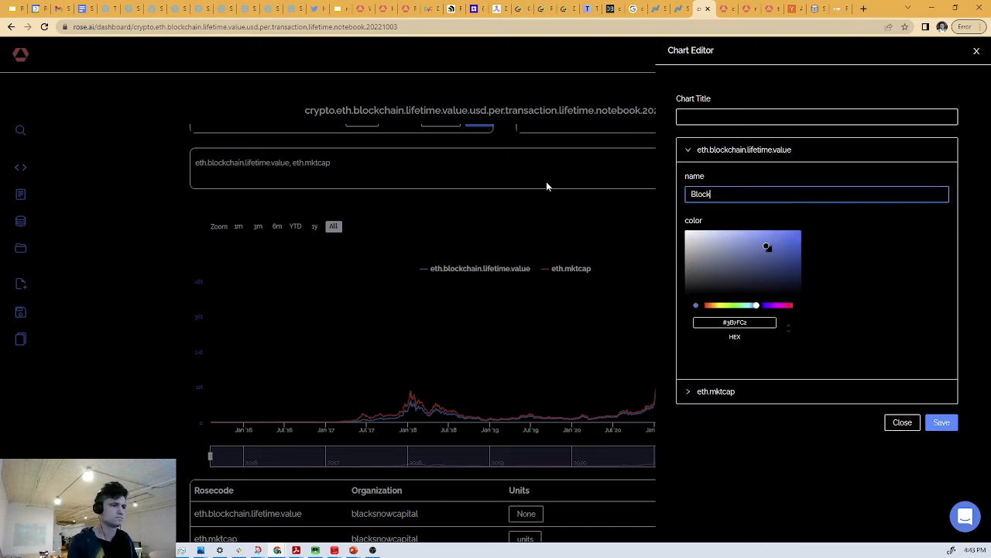
pyautogui.write('chain Lifetime Value')
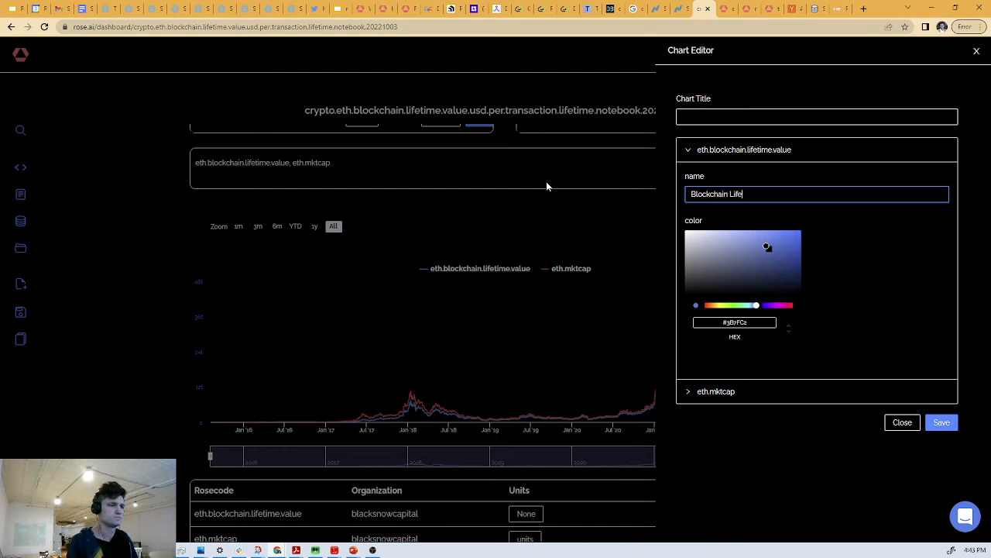
pyautogui.click(941, 424)
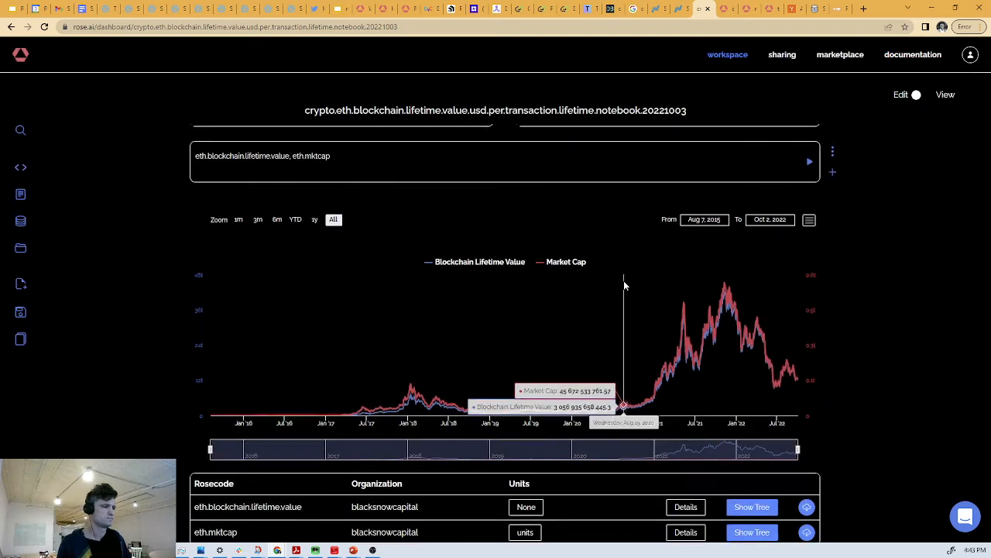
# - Delete the eth.blockchain.lifetime.sum.eth.rose:mult(eth) cell and the following cell that divides lifetime value by usa.gdp
pyautogui.scroll(-5, 624, 280)
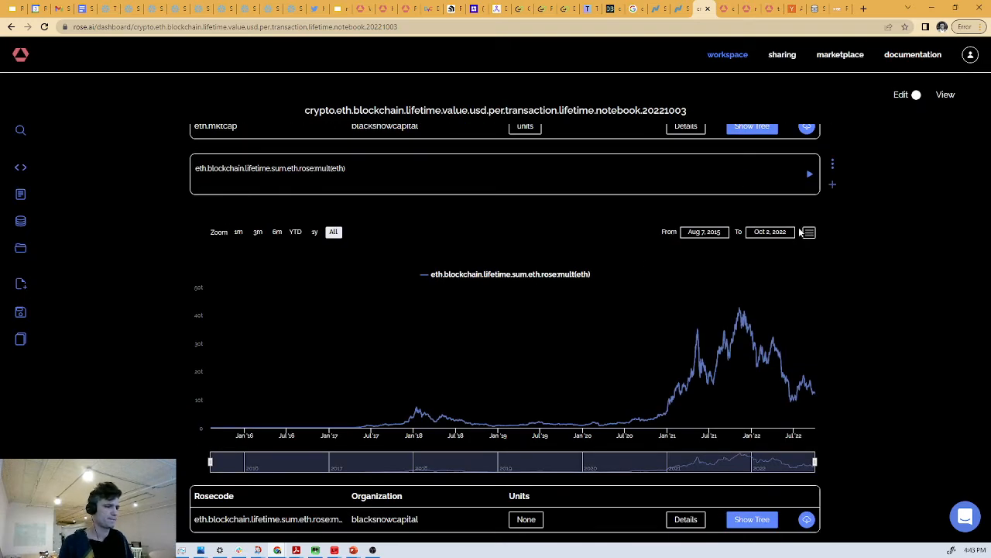
pyautogui.click(833, 164)
pyautogui.click(753, 150)
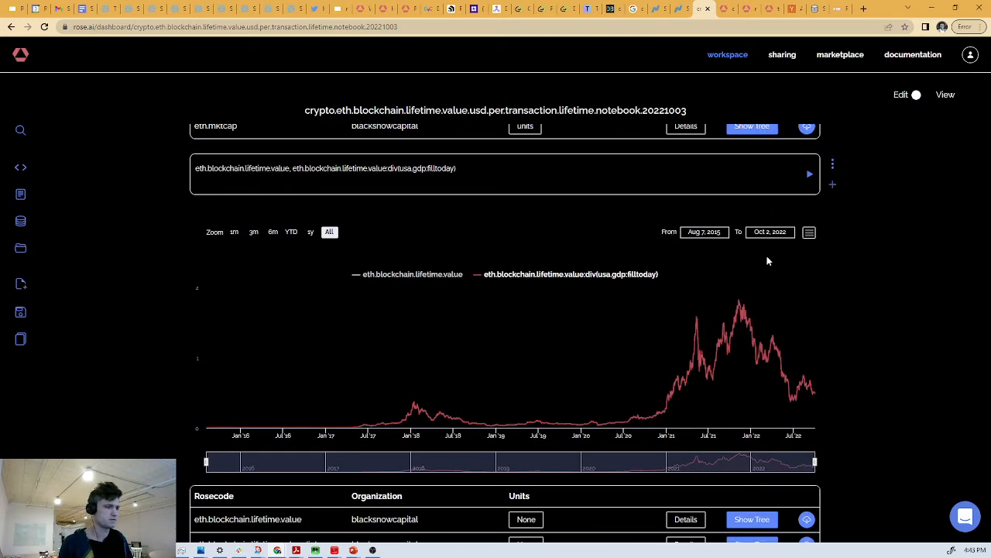
pyautogui.click(833, 164)
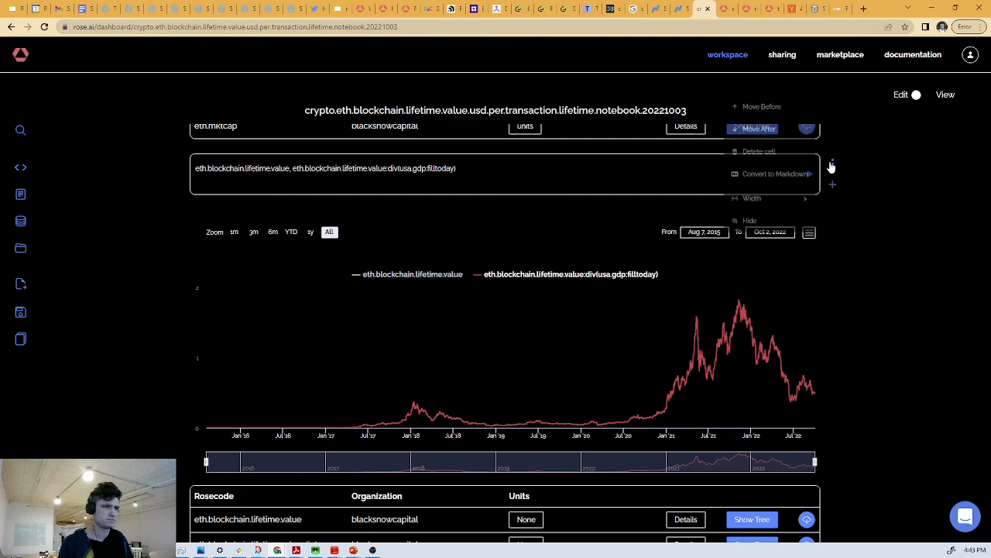
pyautogui.click(753, 151)
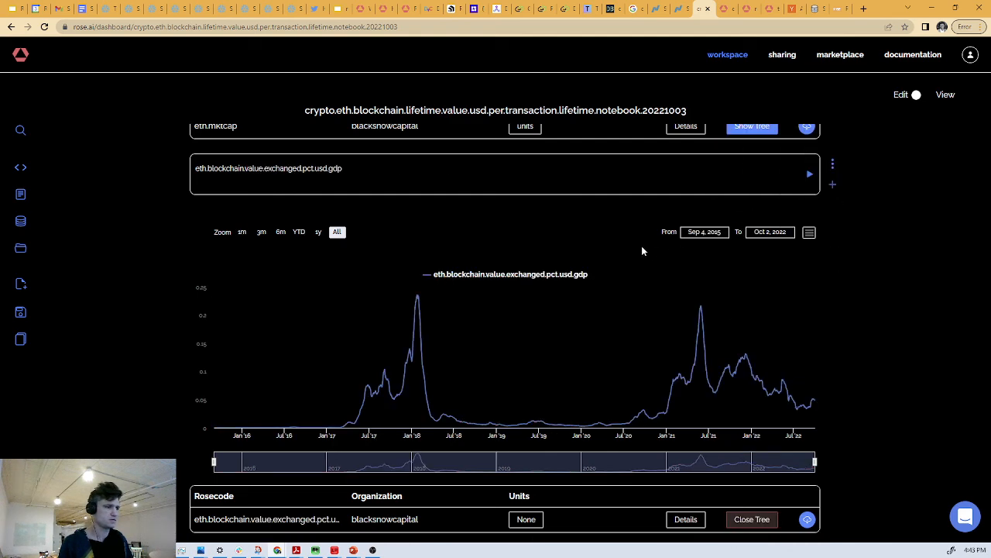
# - Rename the full-width chart's eth.blockchain.value.exchanged.pct.usd.gdp series to "ETH blockchain monthly transaction value in % of US GDP" and save the edits
pyautogui.click(809, 232)
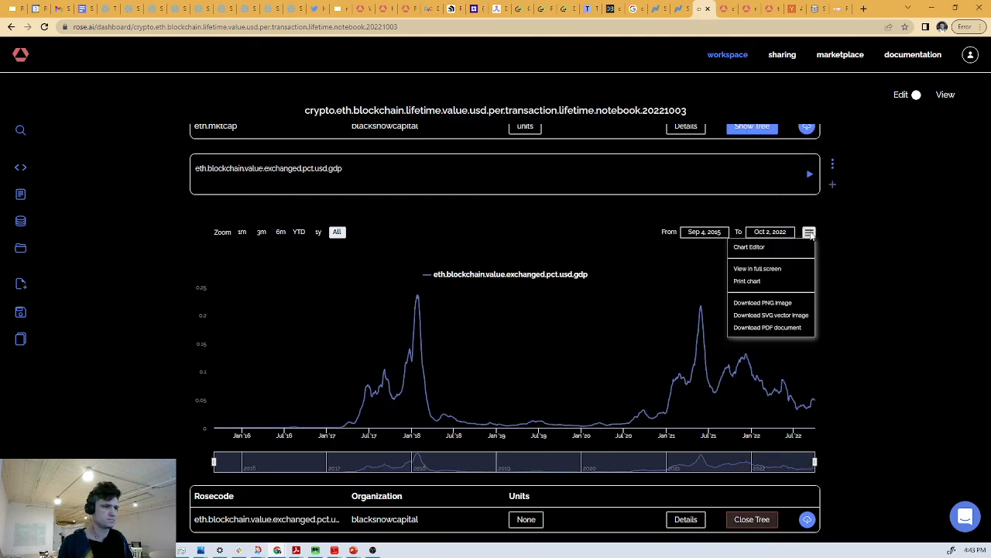
pyautogui.click(775, 247)
pyautogui.click(785, 155)
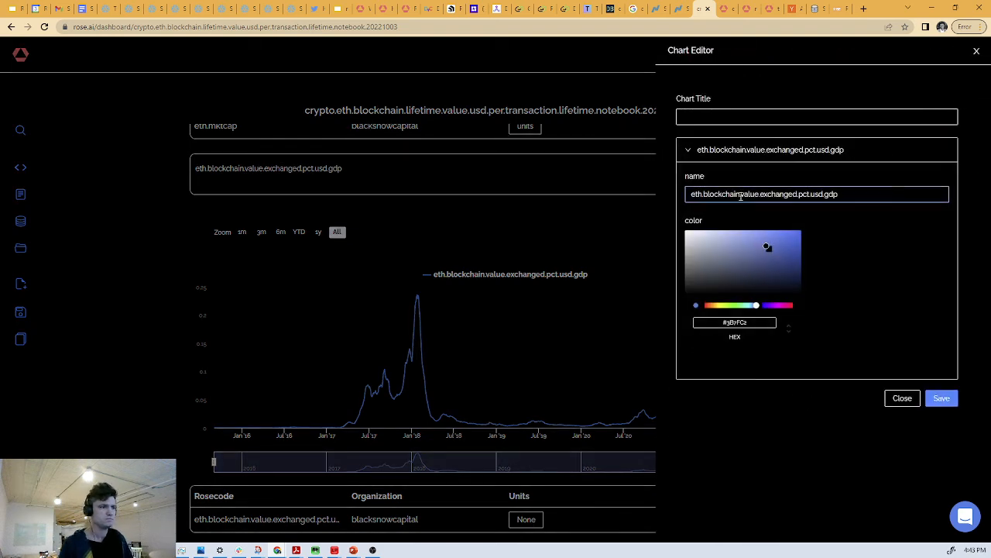
pyautogui.moveTo(878, 191); pyautogui.dragTo(584, 155)
pyautogui.write('Eth bl')
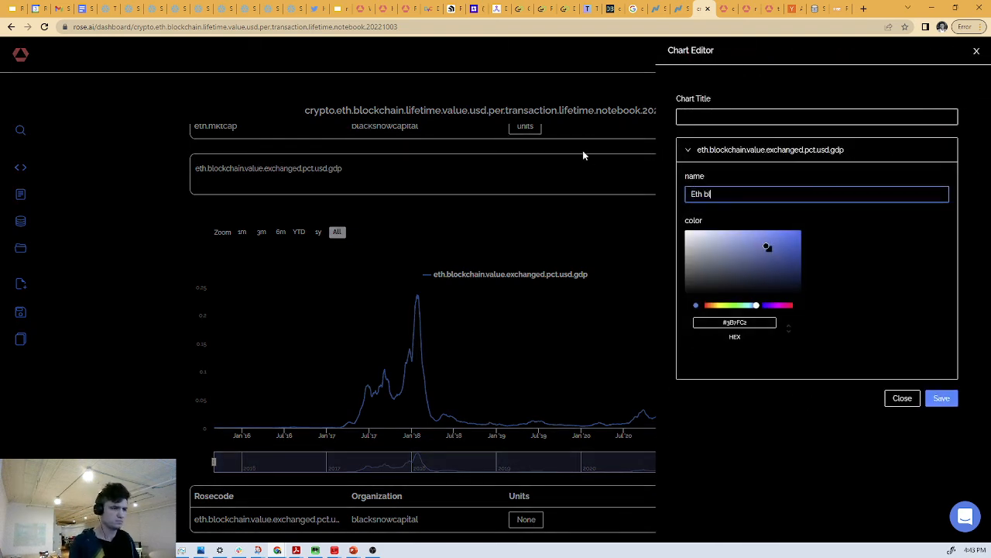
pyautogui.write('ockchain monthly transactio')
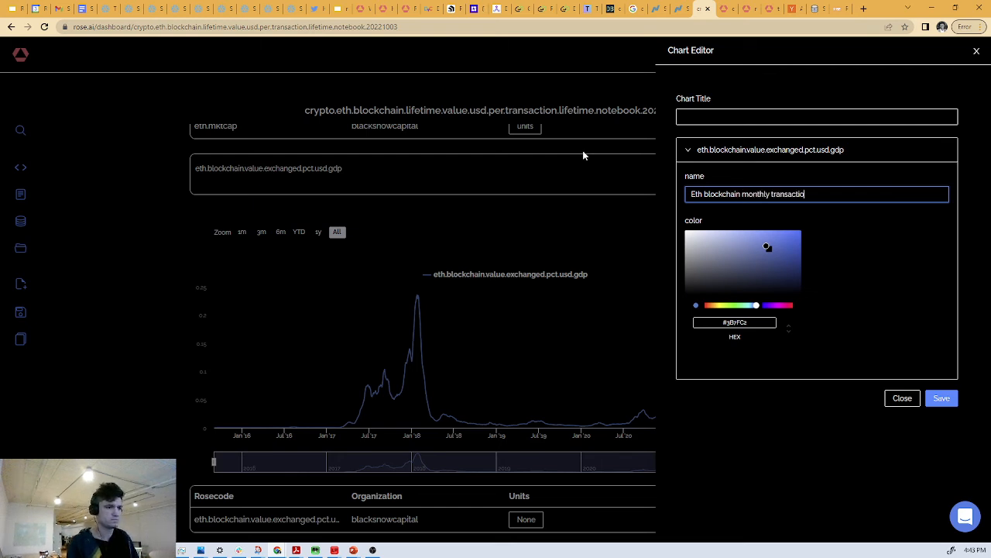
pyautogui.write('n valuer ')
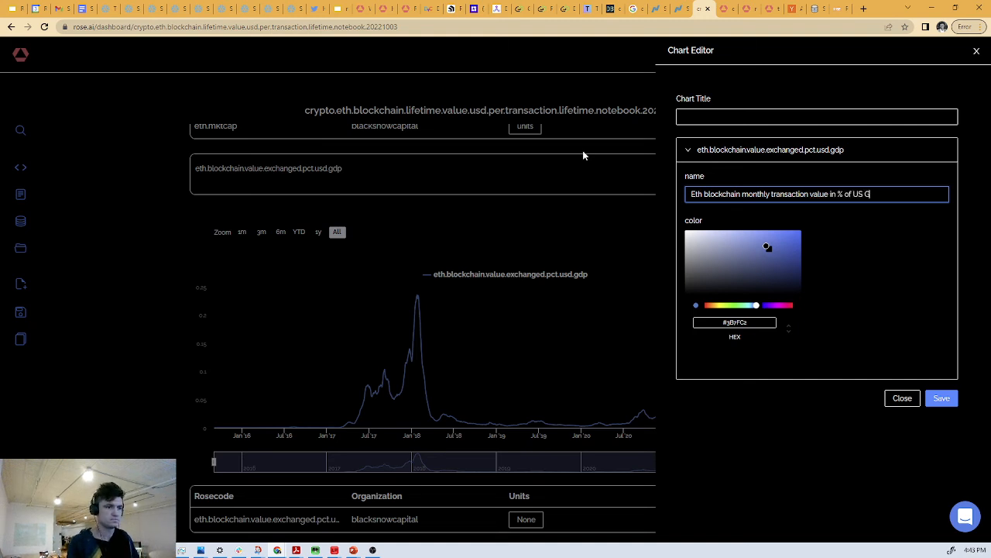
pyautogui.write('DSP')
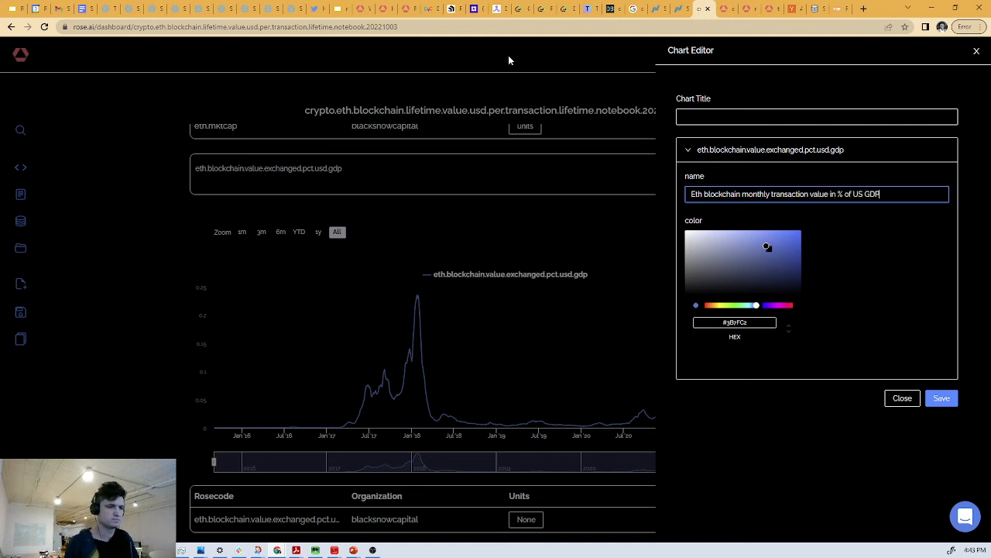
pyautogui.doubleClick(694, 194)
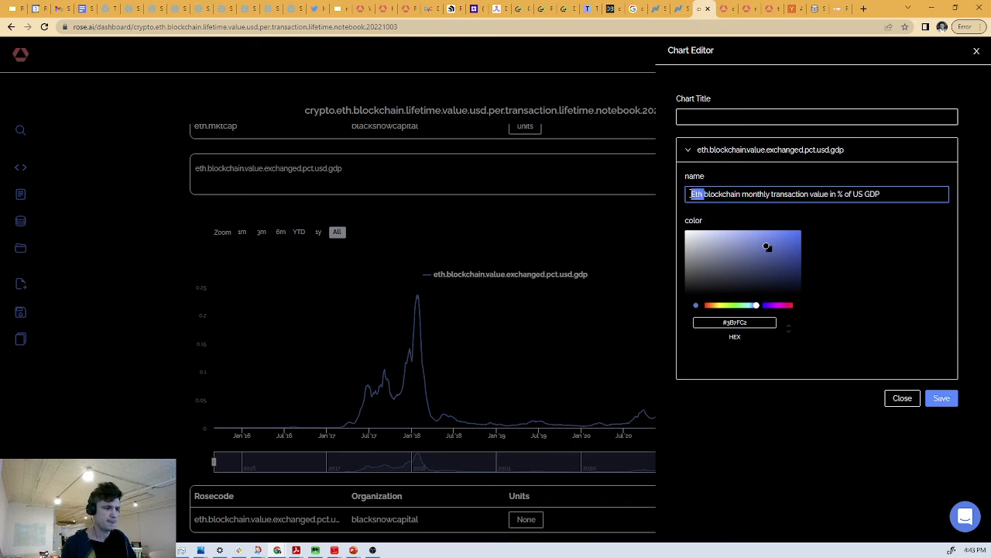
pyautogui.write('ETH')
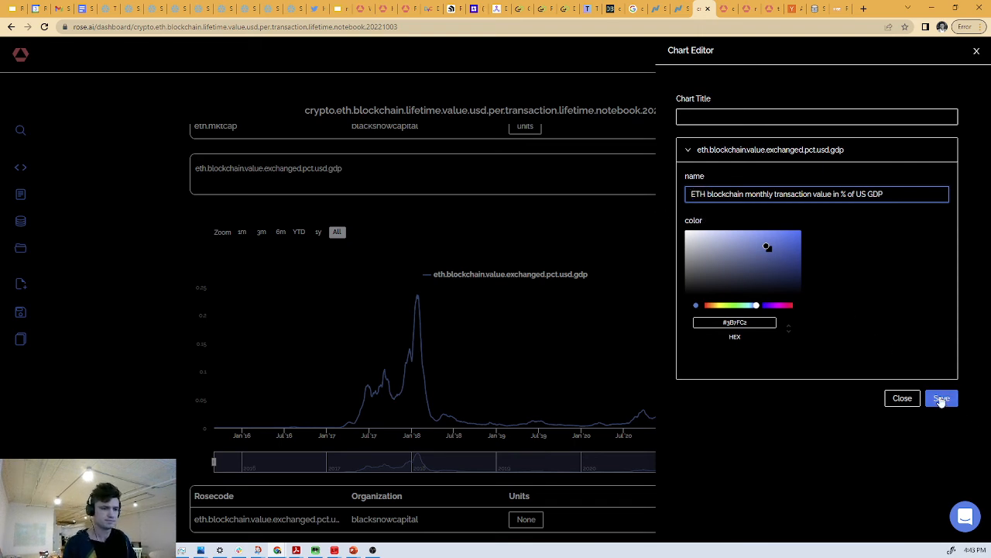
pyautogui.click(942, 400)
# - Close the data tree under the US GDP chart and delete the duplicate half-width eth.blockchain.value.exchanged.pct.usd.gdp cell
pyautogui.scroll(-5, 844, 277)
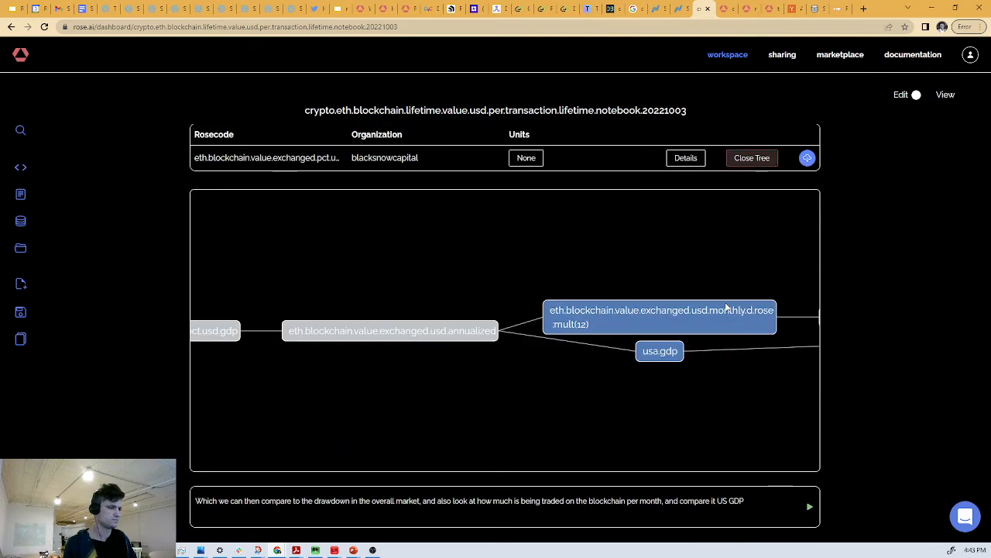
pyautogui.click(752, 158)
pyautogui.scroll(-3, 839, 225)
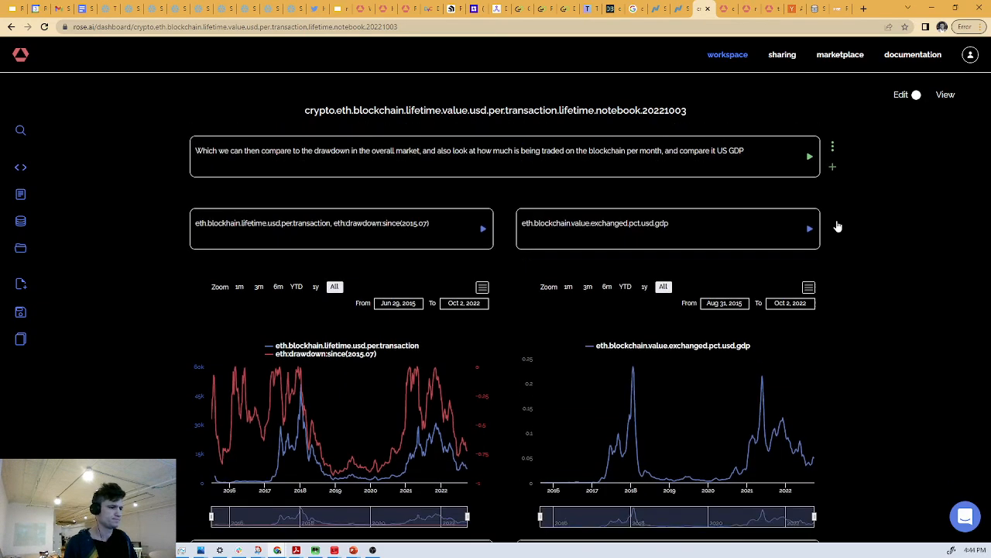
pyautogui.scroll(6, 837, 223)
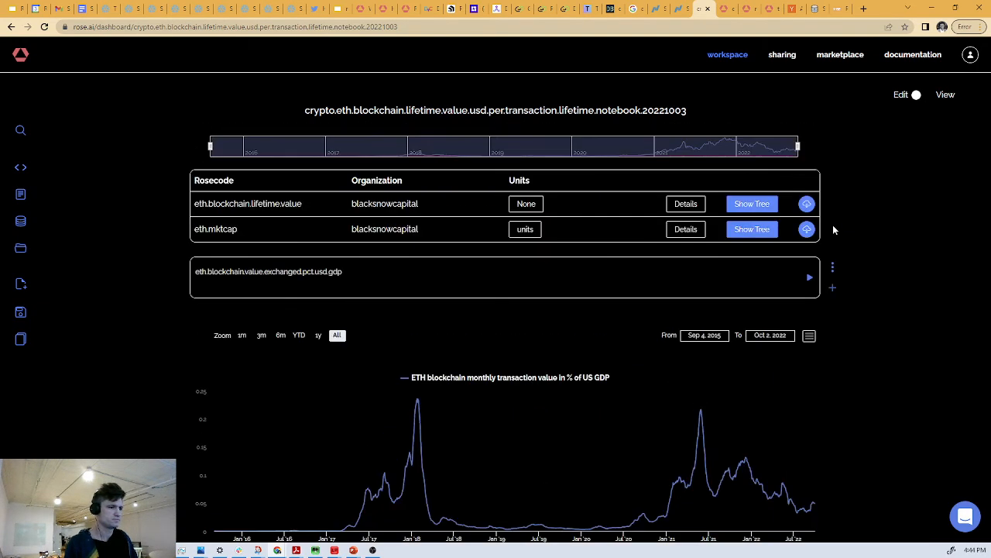
pyautogui.scroll(-3, 834, 230)
pyautogui.scroll(4, 834, 229)
pyautogui.scroll(-4, 834, 229)
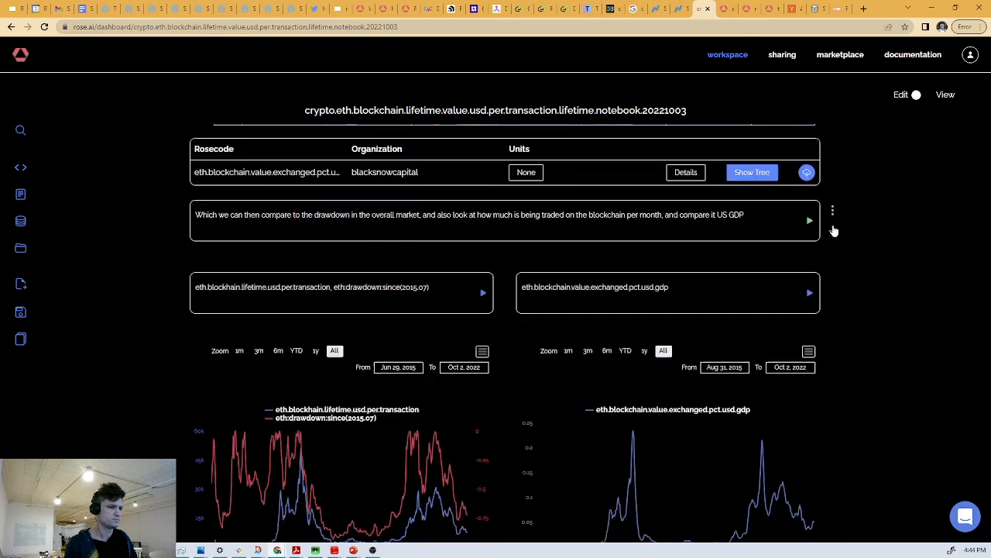
pyautogui.scroll(1, 833, 230)
pyautogui.click(832, 370)
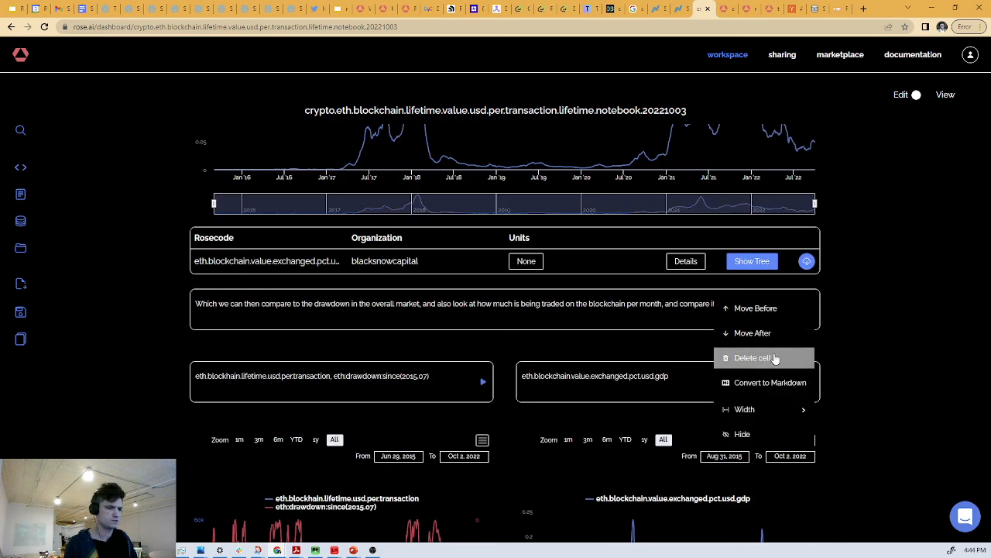
pyautogui.click(809, 360)
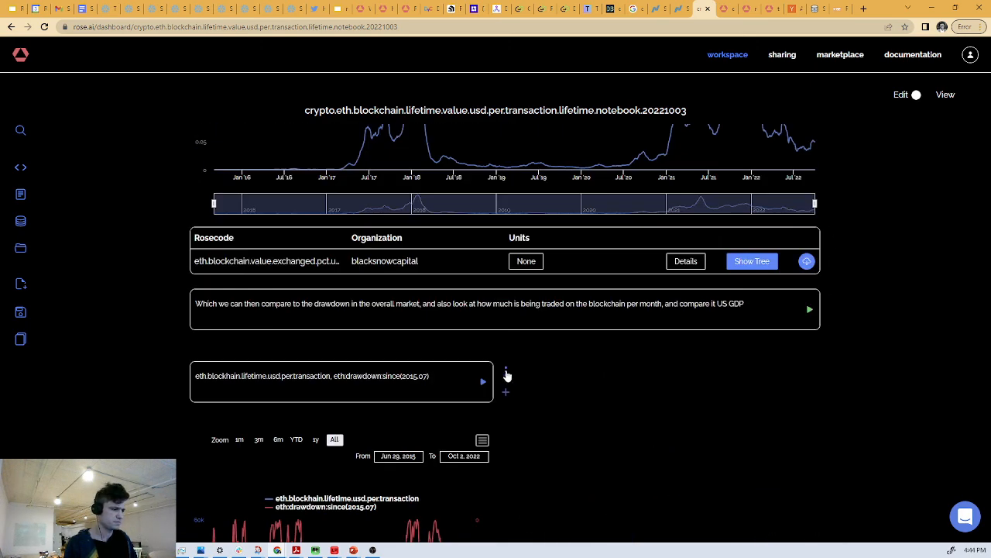
# - Expand the cell comparing lifetime USD per transaction with eth:drawdown:since(2015.07) to the full notebook width
pyautogui.click(506, 372)
pyautogui.moveTo(465, 411)
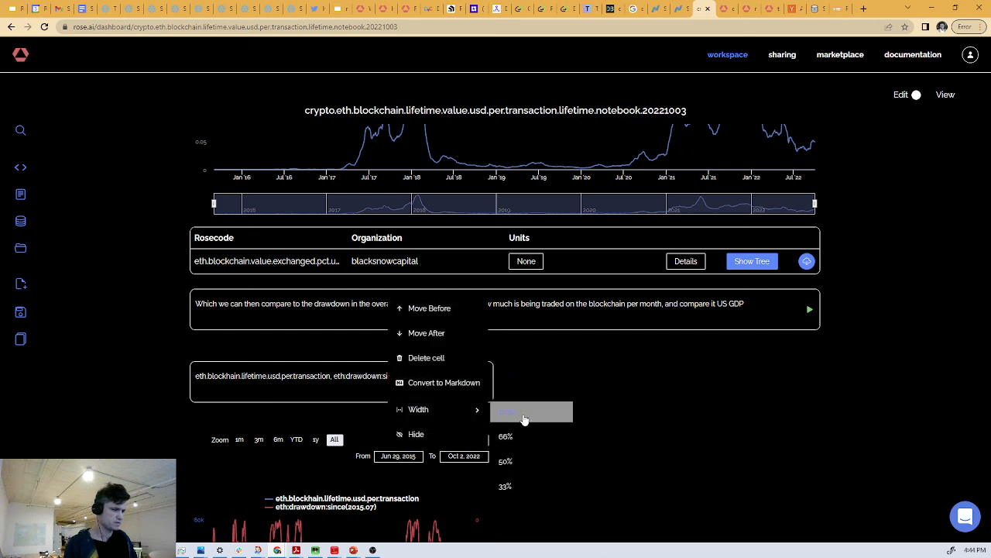
pyautogui.click(524, 419)
# - Shorten the markdown text to "Which we can then compare to the drawdown in the overall market." and run the cell
pyautogui.moveTo(745, 303); pyautogui.dragTo(663, 312)
pyautogui.press('BackSpace')
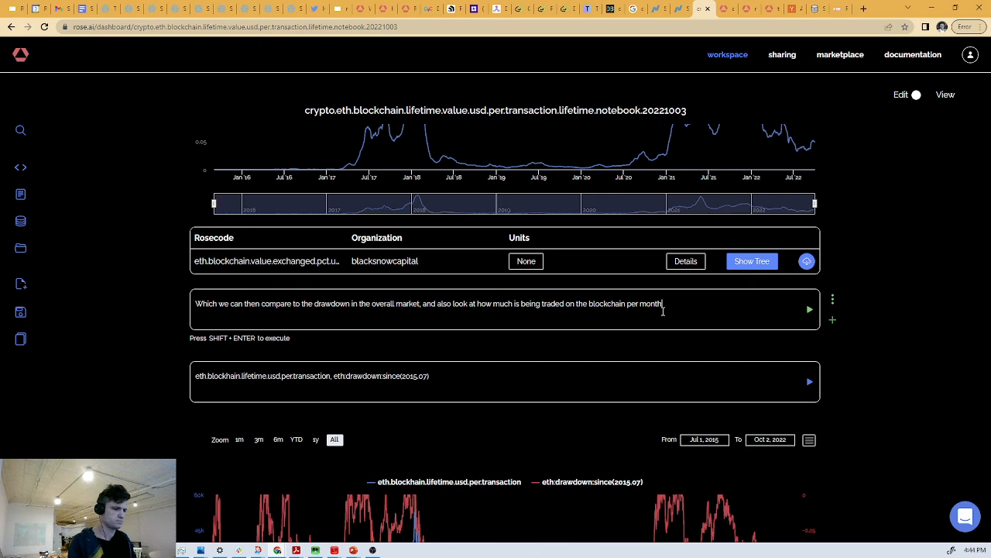
pyautogui.hotkey('ctrl', 'shift', 'Left')
pyautogui.hotkey('ctrl', 'shift', 'Left')
pyautogui.hotkey('ctrl', 'shift', 'Left')
pyautogui.hotkey('ctrl', 'shift', 'Left')
pyautogui.hotkey('ctrl', 'shift', 'Left')
pyautogui.hotkey('ctrl', 'shift', 'Left')
pyautogui.hotkey('ctrl', 'shift', 'Left')
pyautogui.hotkey('ctrl', 'shift', 'Left')
pyautogui.hotkey('ctrl', 'shift', 'Left')
pyautogui.hotkey('ctrl', 'shift', 'Left')
pyautogui.hotkey('ctrl', 'shift', 'Left')
pyautogui.hotkey('ctrl', 'shift', 'Left')
pyautogui.hotkey('ctrl', 'shift', 'Left')
pyautogui.hotkey('ctrl', 'shift', 'Left')
pyautogui.hotkey('ctrl', 'shift', 'Left')
pyautogui.hotkey('ctrl', 'shift', 'Left')
pyautogui.hotkey('ctrl', 'shift', 'Left')
pyautogui.hotkey('ctrl', 'shift', 'Left')
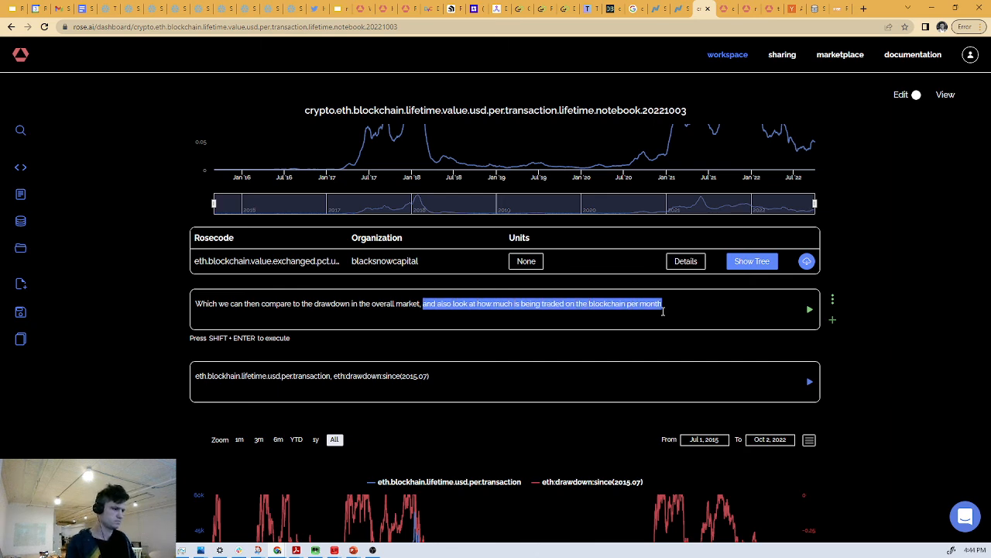
pyautogui.hotkey('ctrl', 'shift', 'Right')
pyautogui.hotkey('ctrl', 'shift', 'Right')
pyautogui.hotkey('ctrl', 'shift', 'Right')
pyautogui.hotkey('ctrl', 'shift', 'Right')
pyautogui.press('BackSpace')
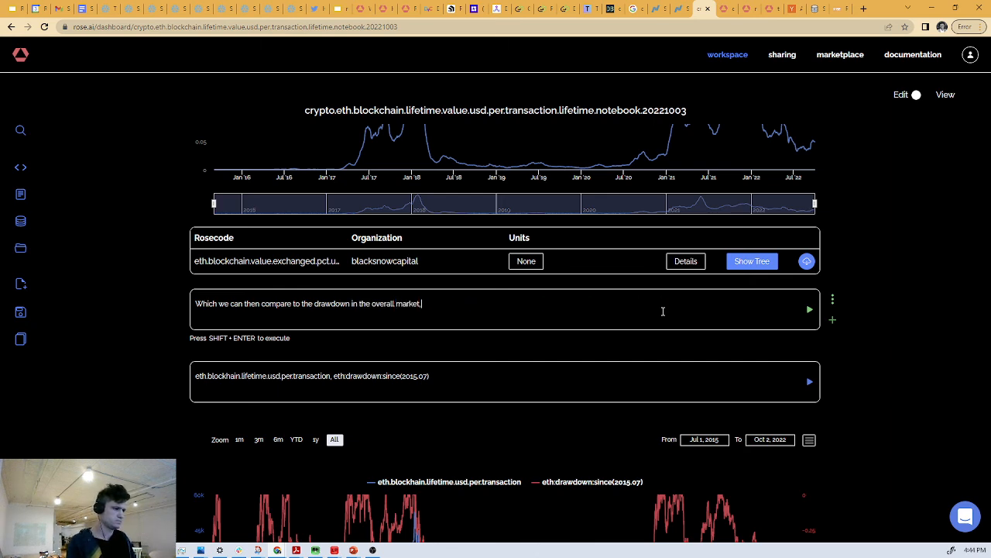
pyautogui.hotkey('shift', 'Return')
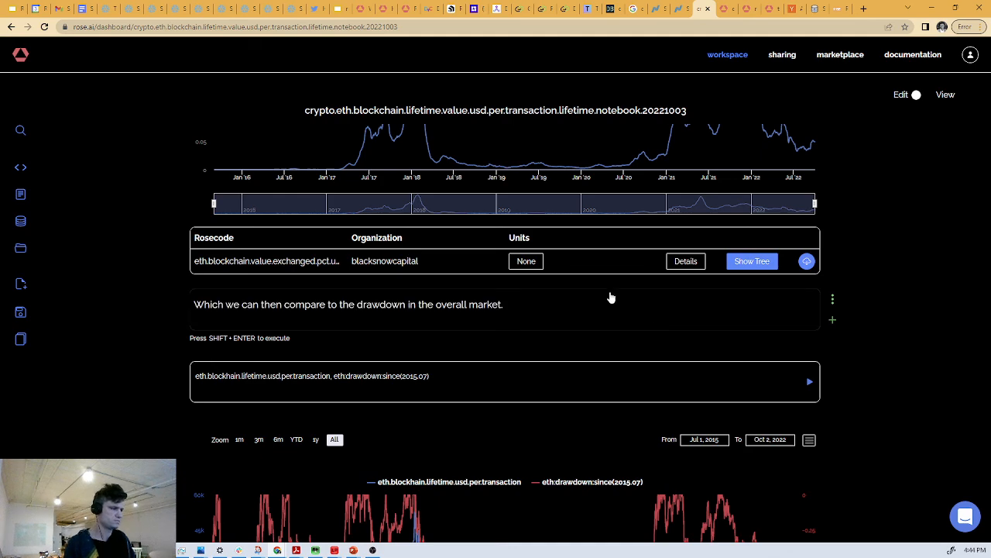
# - Run the two side-by-side crypto_ethereum.transactions queries, ORDER BY 1 and ORDER BY 1 DESC, and save the notebook
pyautogui.scroll(-2, 610, 296)
pyautogui.scroll(-4, 595, 277)
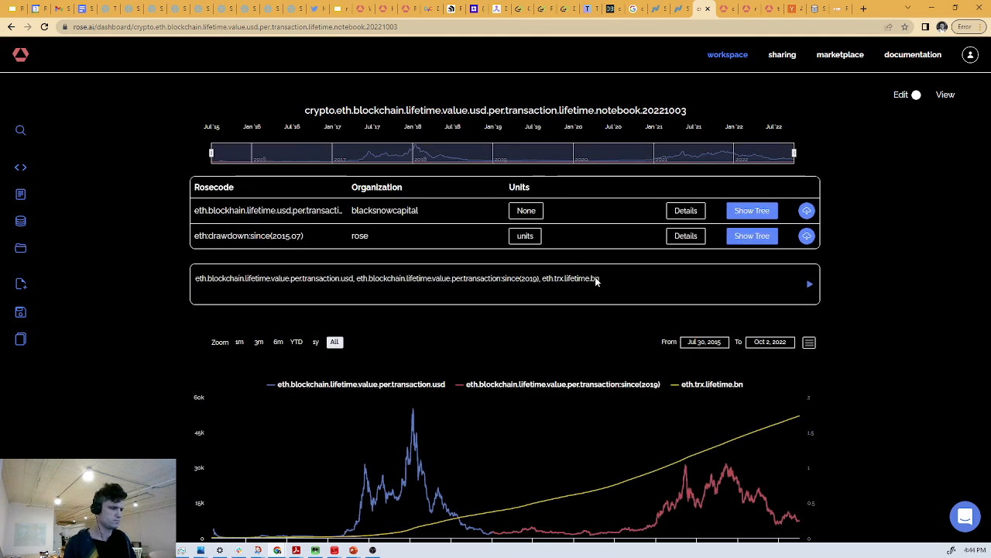
pyautogui.scroll(1, 596, 276)
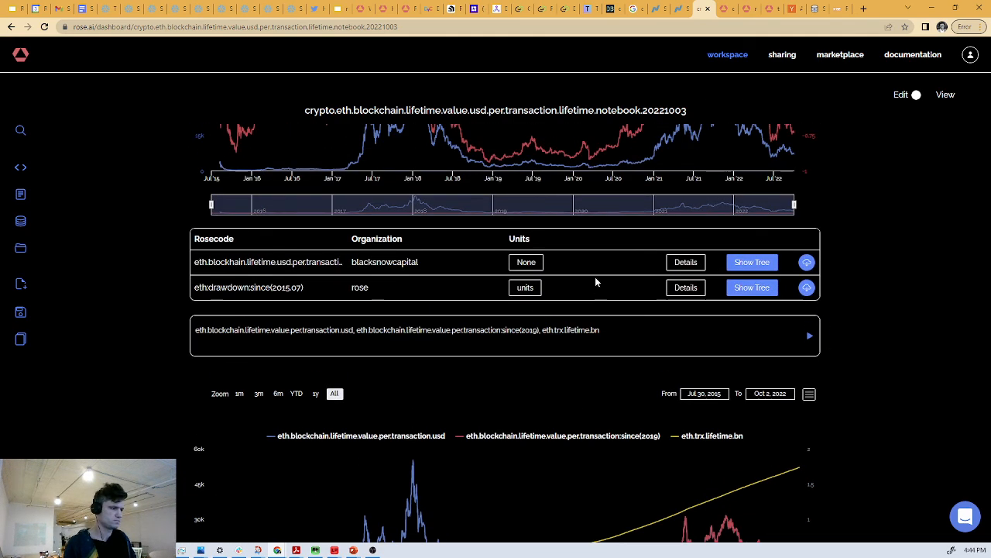
pyautogui.scroll(-5, 596, 277)
pyautogui.scroll(-8, 632, 307)
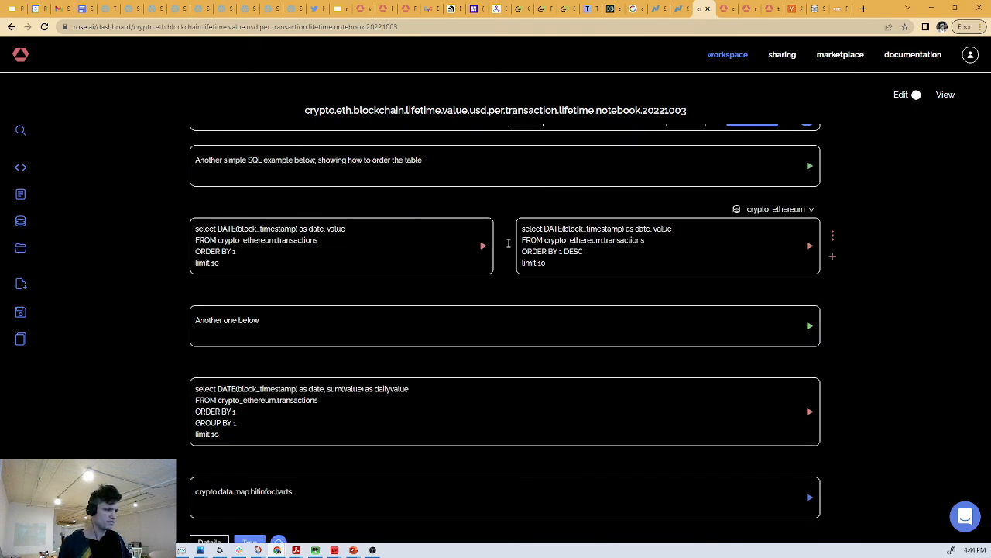
pyautogui.click(393, 245)
pyautogui.hotkey('shift', 'Return')
pyautogui.click(651, 268)
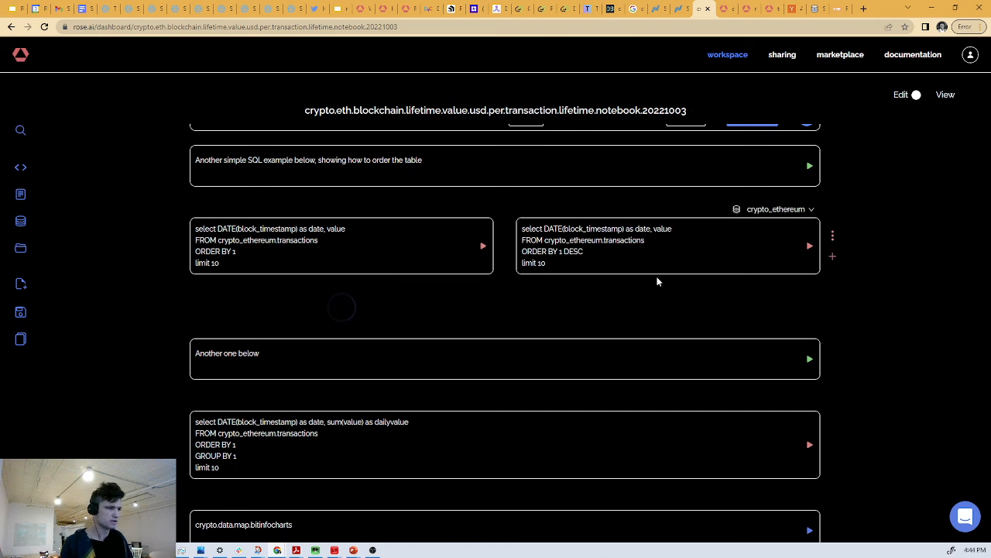
pyautogui.hotkey('shift', 'Return')
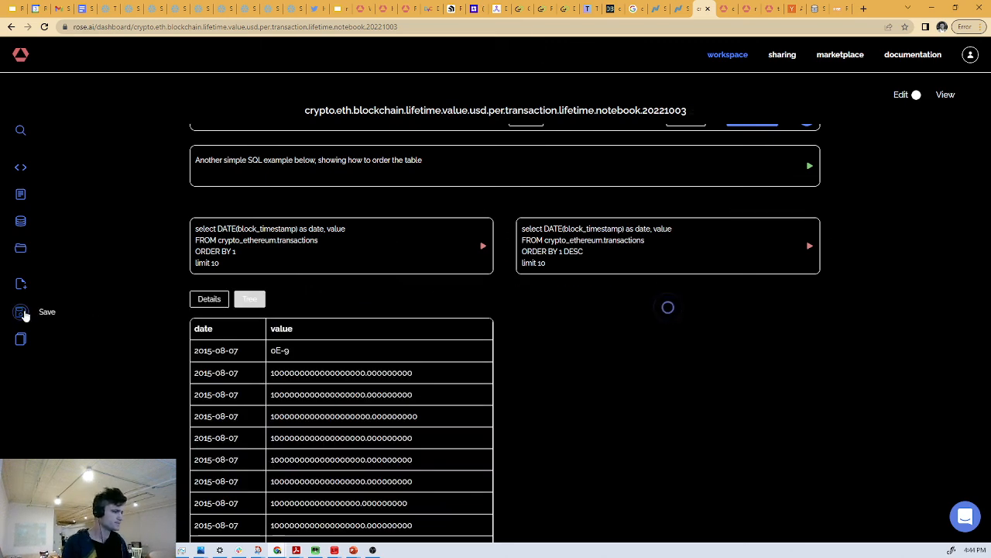
pyautogui.click(21, 311)
# - Examine the query result tables and the dates and values in the eth.blockchain.biggest.transactions.table output
pyautogui.scroll(-2, 668, 264)
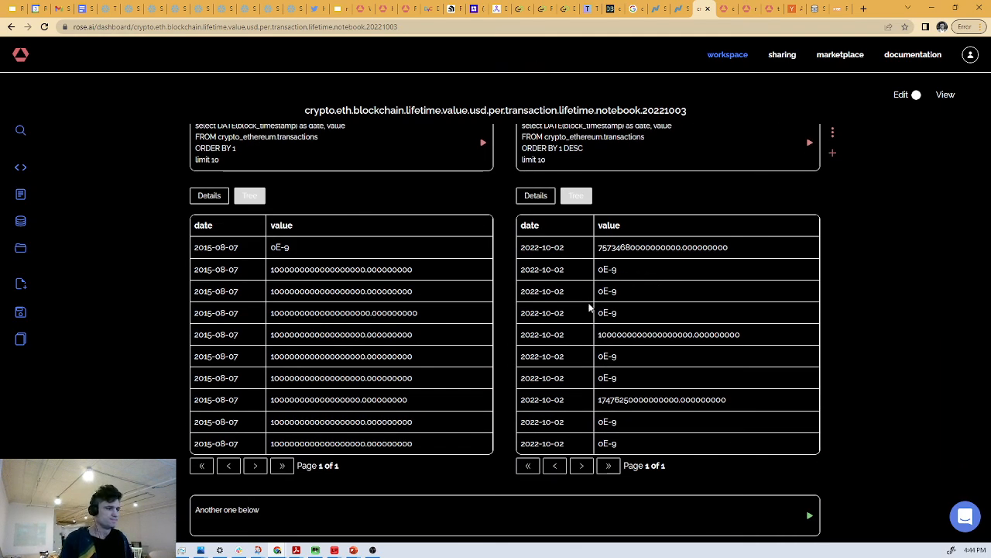
pyautogui.scroll(-4, 594, 301)
pyautogui.scroll(-10, 505, 243)
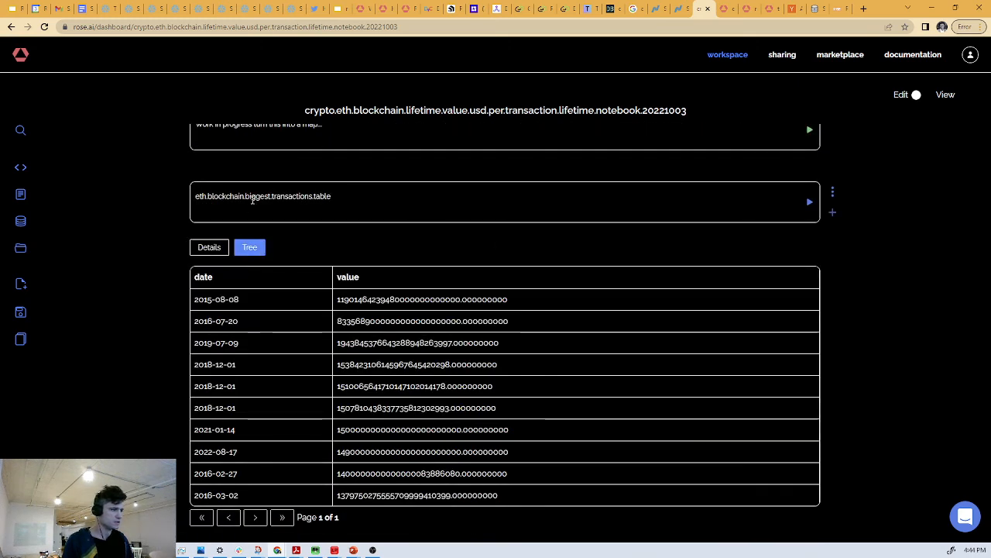
pyautogui.moveTo(251, 199); pyautogui.dragTo(374, 199)
pyautogui.click(375, 200)
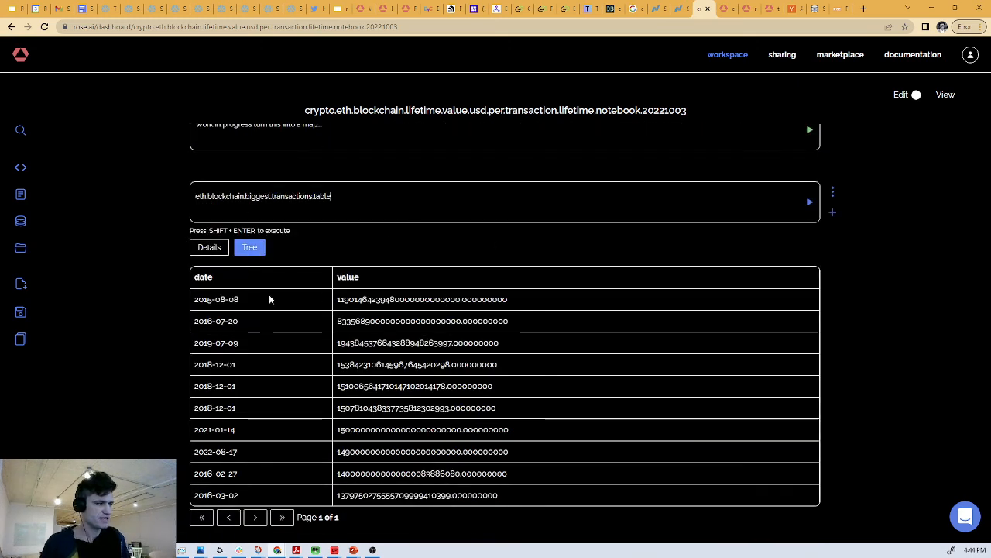
pyautogui.moveTo(349, 299); pyautogui.dragTo(495, 309)
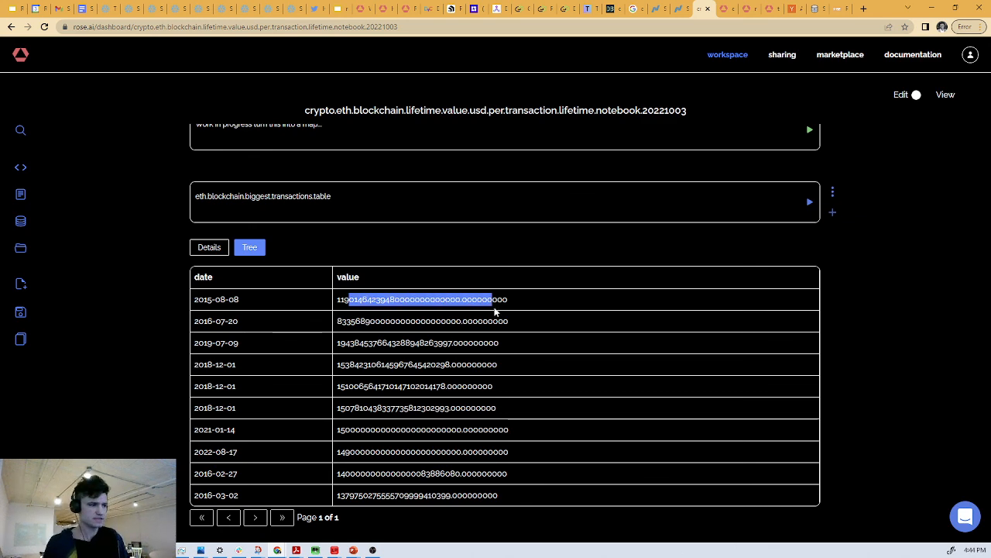
pyautogui.click(495, 299)
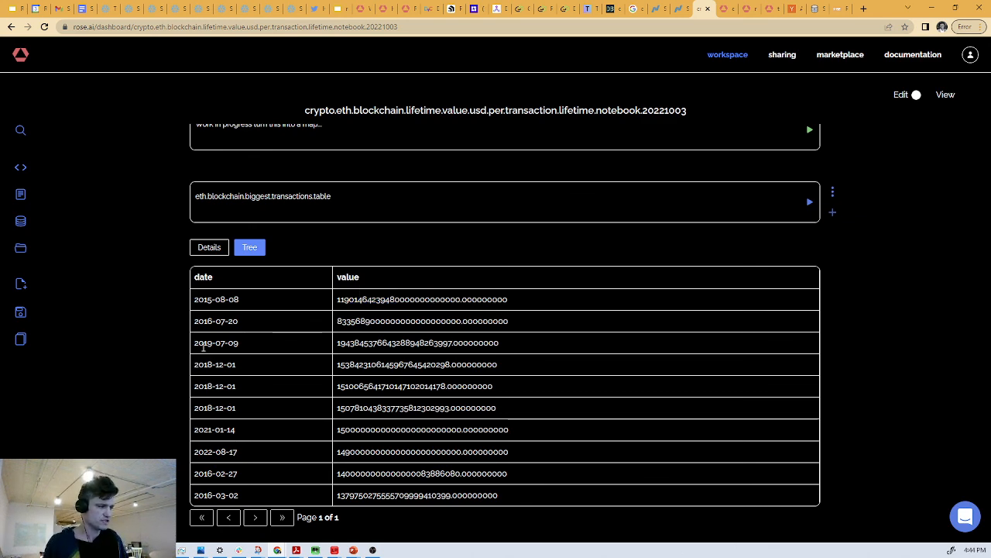
pyautogui.moveTo(203, 345); pyautogui.dragTo(197, 430)
pyautogui.click(198, 430)
pyautogui.moveTo(213, 365)
pyautogui.mouseDown()
pyautogui.moveTo(222, 430)
pyautogui.moveTo(223, 372)
pyautogui.mouseUp()
pyautogui.click(224, 378)
pyautogui.moveTo(227, 322); pyautogui.dragTo(242, 430)
pyautogui.click(239, 426)
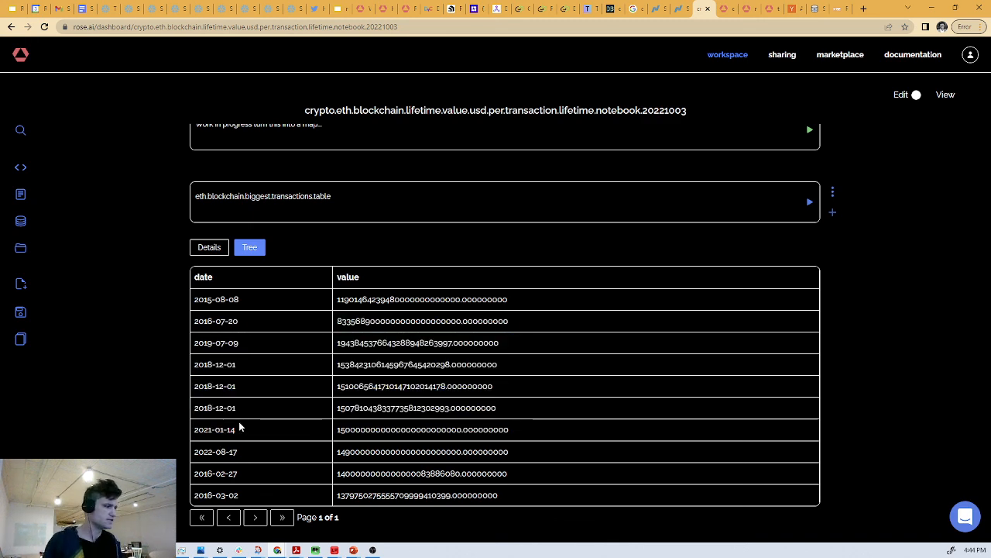